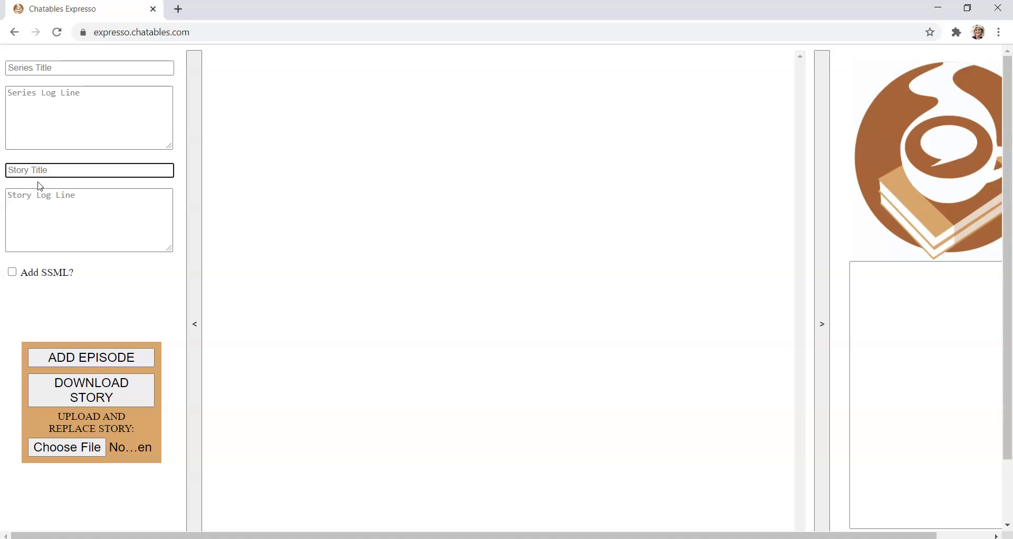
- Set the series title to "Sunrise Miami"
{"action": "left_click", "coordinate": [35, 174]}
{"action": "left_click", "coordinate": [57, 171]}
{"action": "left_click", "coordinate": [38, 67]}
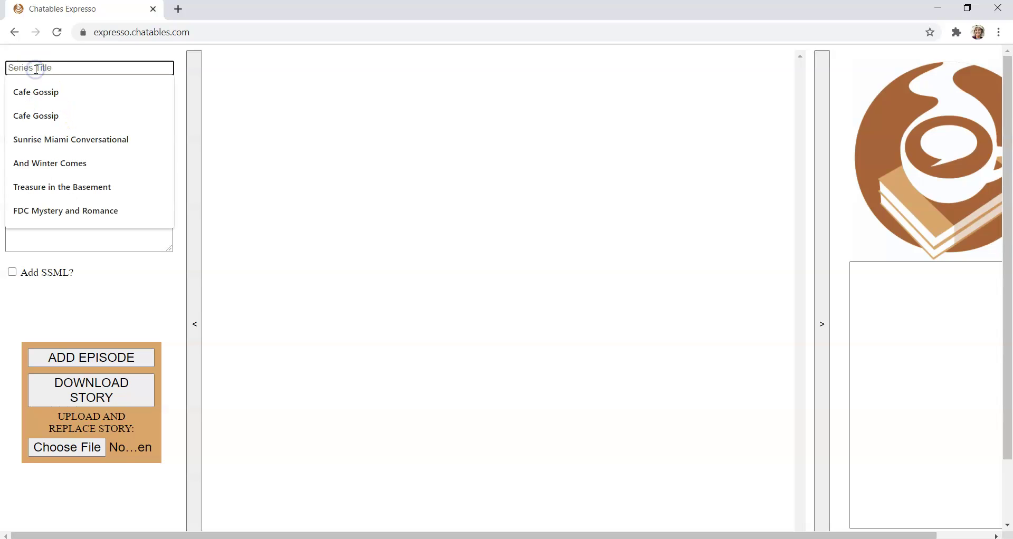
{"action": "type", "text": "Sunrise Miami"}
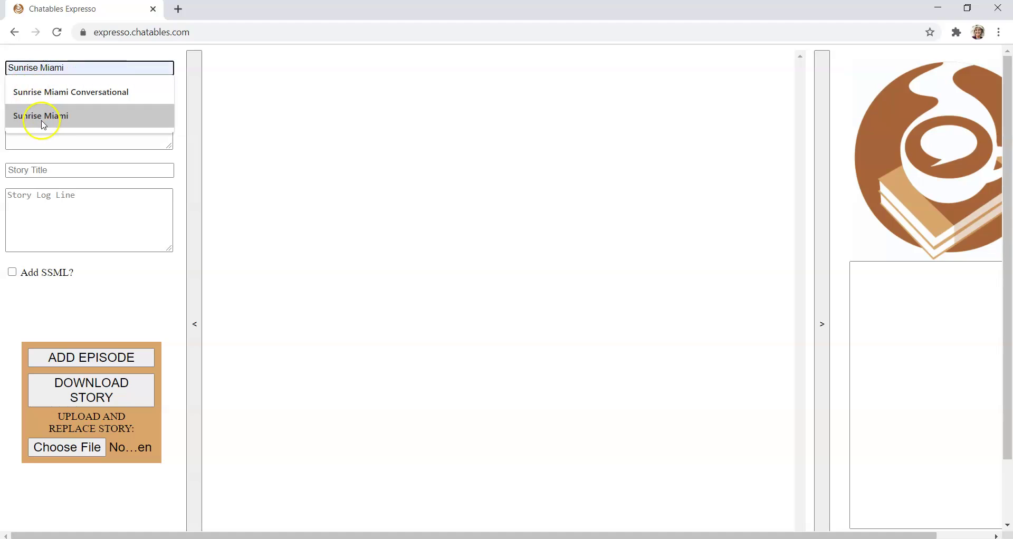
{"action": "left_click", "coordinate": [40, 116]}
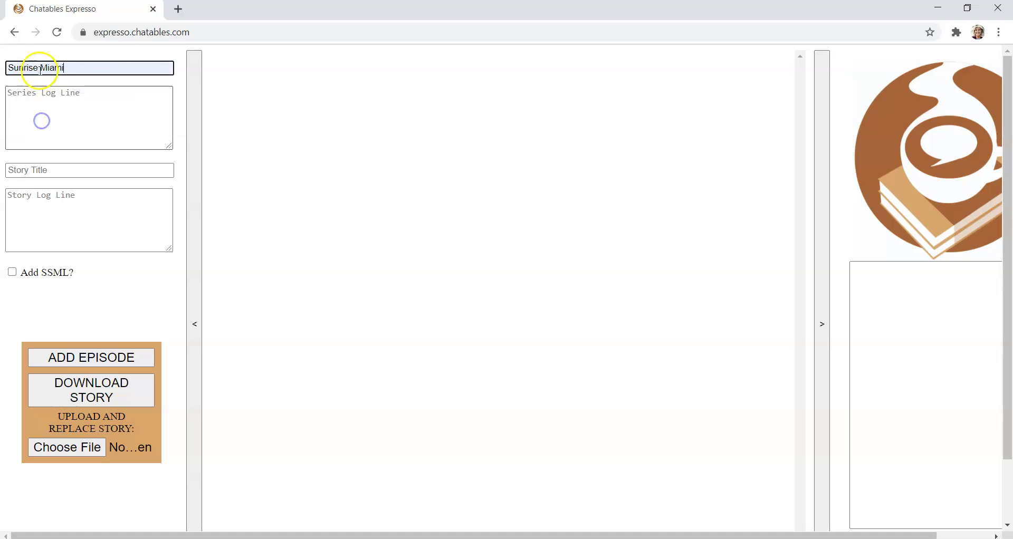
- Set the story title to "Sunrise in the Everglades"
{"action": "left_click", "coordinate": [36, 172]}
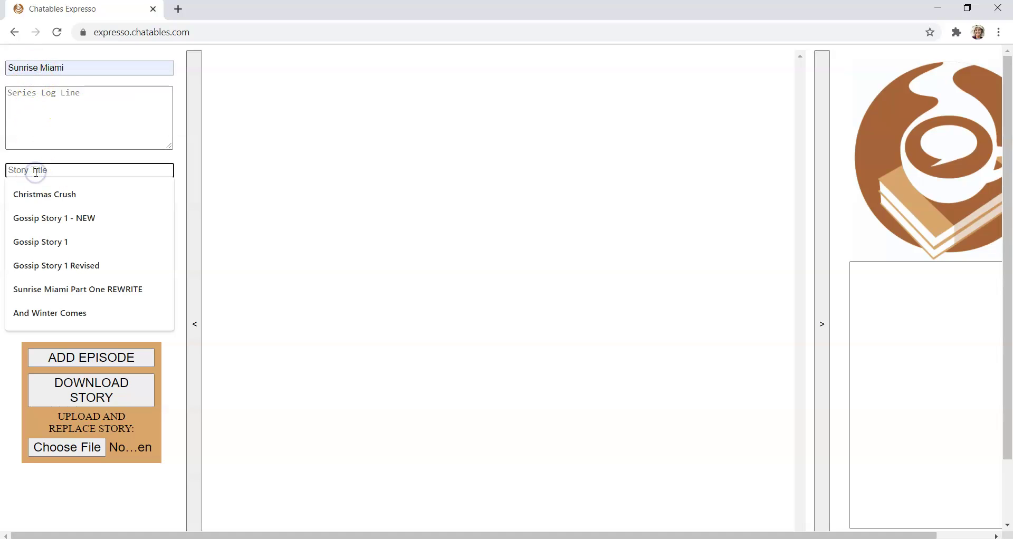
{"action": "type", "text": "Sunrise"}
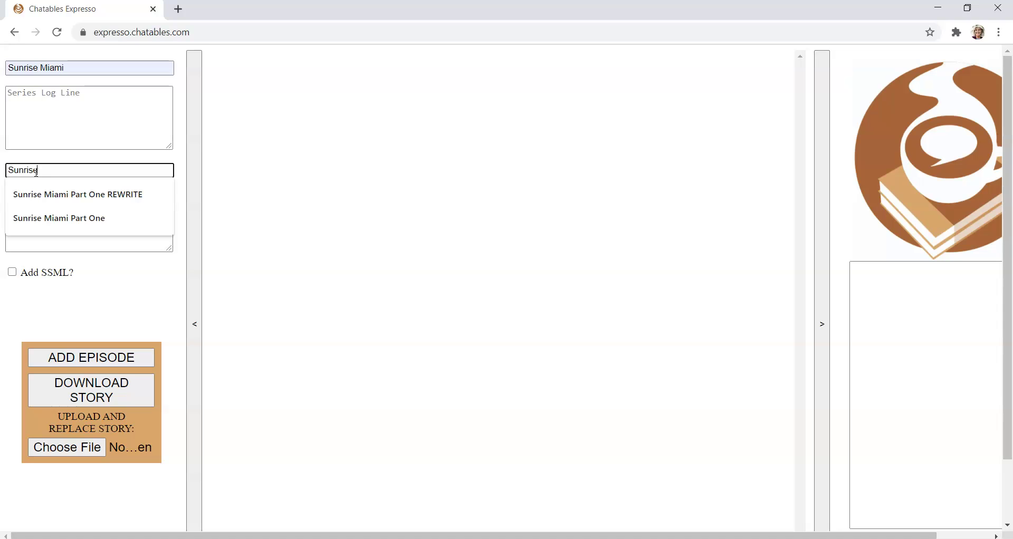
{"action": "type", "text": " in the Everglades"}
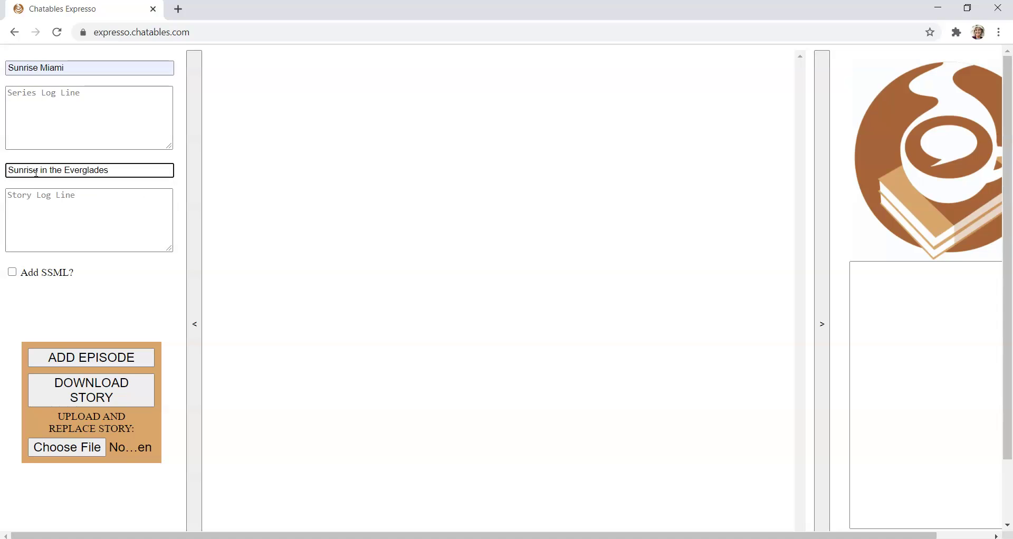
{"action": "left_click", "coordinate": [45, 215]}
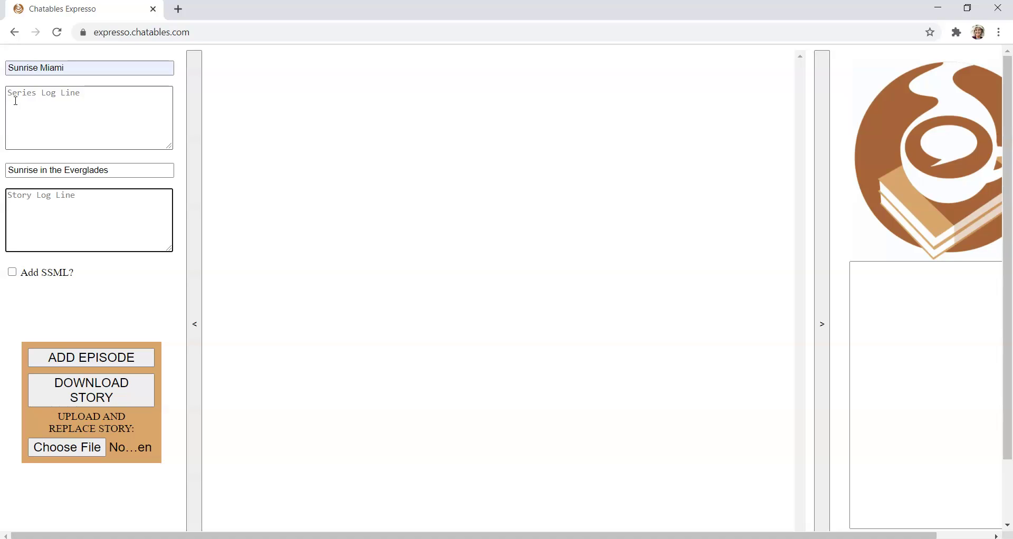
- Write the series log line "Sunrise Miami is a dramatic romance series unfolding across multiple stories, each with three episodes."
{"action": "left_click", "coordinate": [45, 105]}
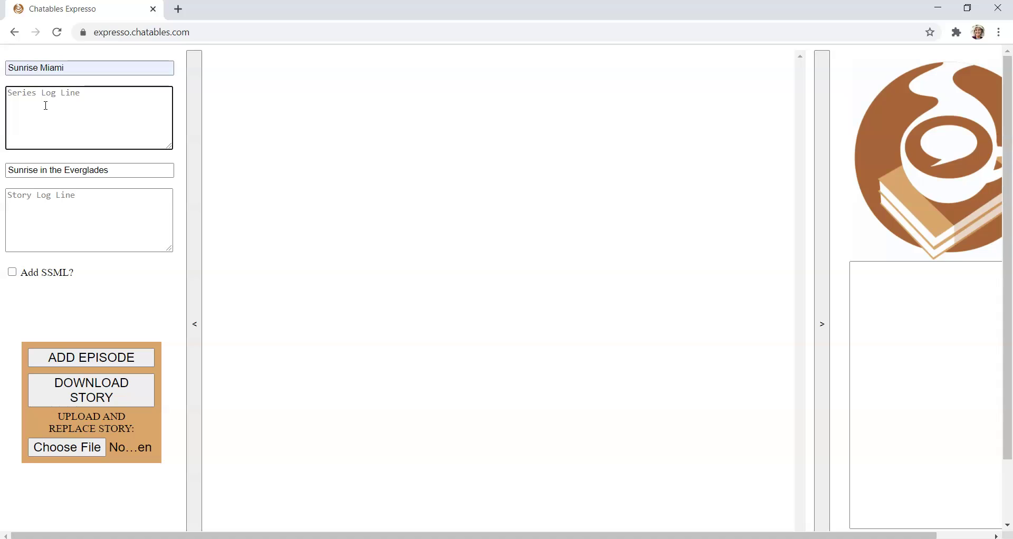
{"action": "type", "text": "Sunrise Miami is a dramatic romacn"}
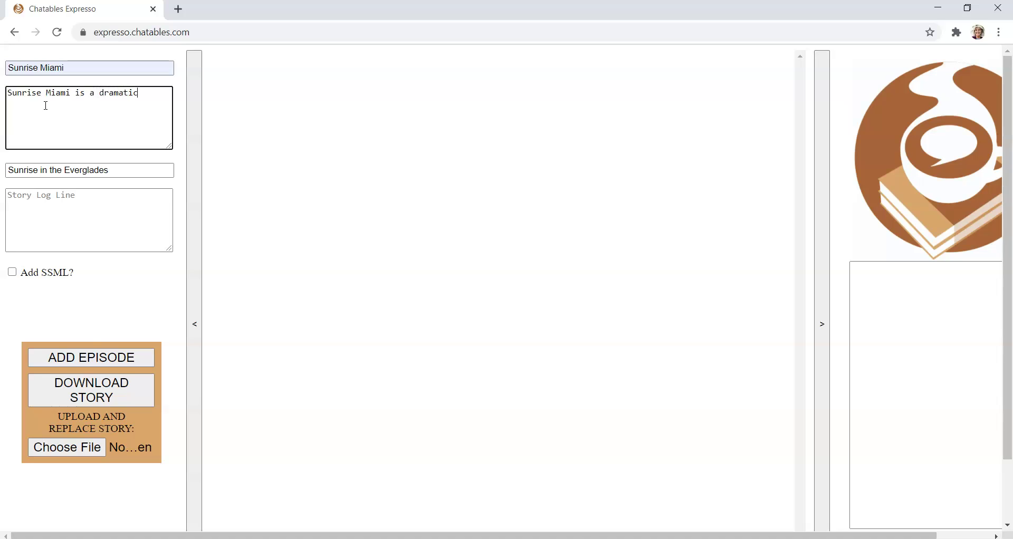
{"action": "key", "text": "BackSpace"}
{"action": "key", "text": "BackSpace"}
{"action": "type", "text": "nce story und"}
{"action": "key", "text": "BackSpace"}
{"action": "type", "text": "fl"}
{"action": "key", "text": "BackSpace"}
{"action": "type", "text": "olding across mulitple"}
{"action": "left_click_drag", "start_coordinate": [70, 104], "coordinate": [22, 113]}
{"action": "type", "text": "eries unfolding across mul"}
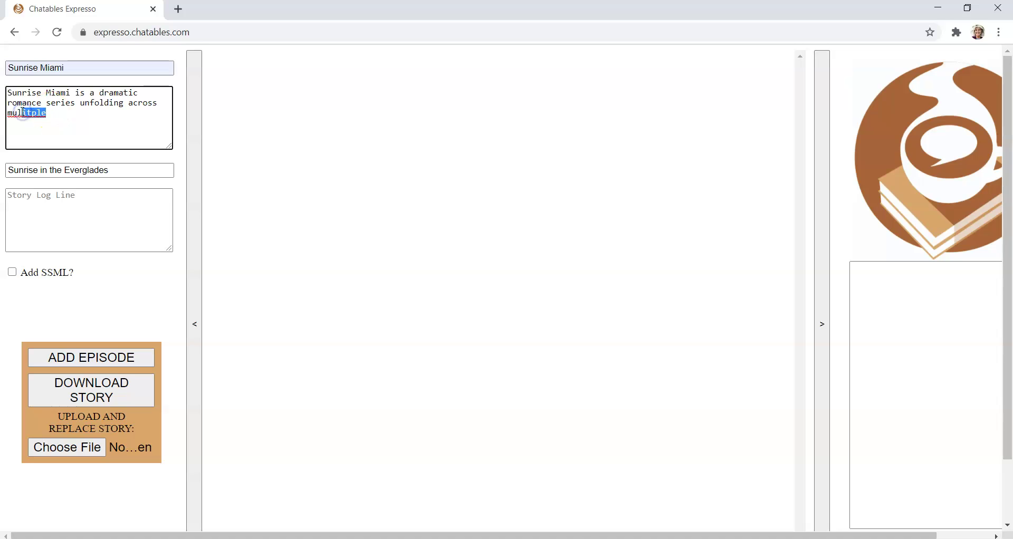
{"action": "type", "text": "tiple stories, each"}
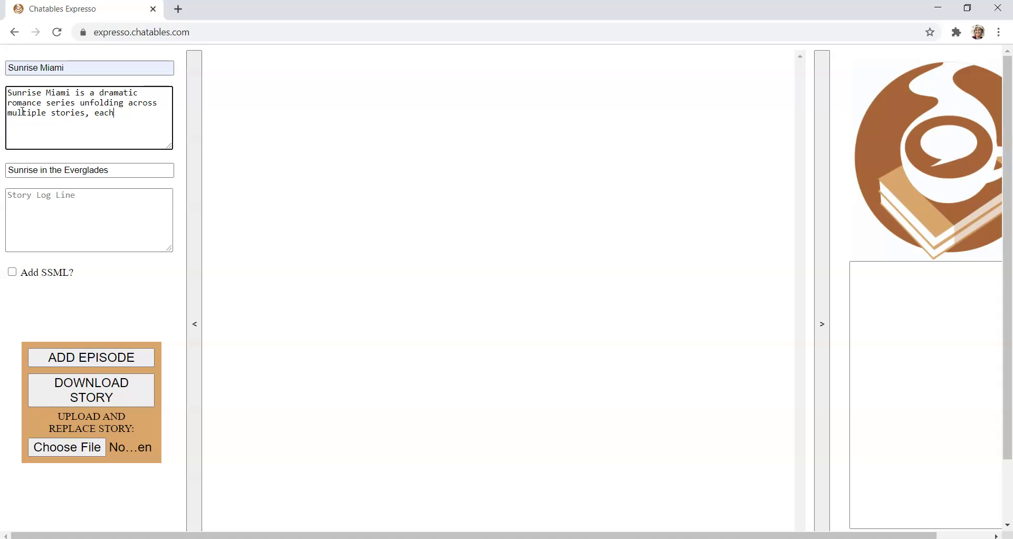
{"action": "type", "text": " with three episodes."}
- Write the story log line "I play the role of Jessica and Matthew plays the role of Jason, the hot and steamy artist, in this fun romantic story."
{"action": "left_click", "coordinate": [29, 196]}
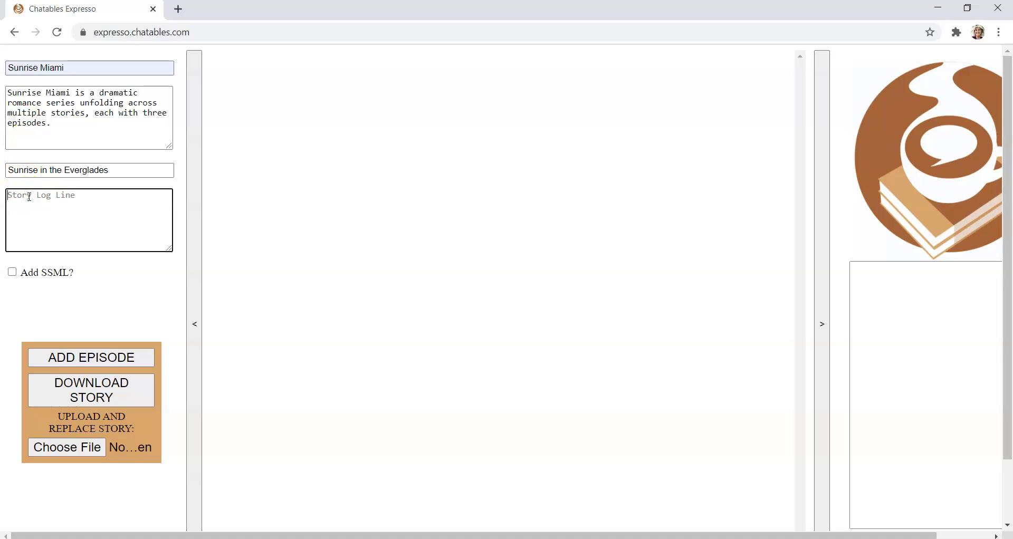
{"action": "type", "text": "I play the role of Jessa"}
{"action": "type", "text": "ca dn"}
{"action": "key", "text": "BackSpace"}
{"action": "key", "text": "BackSpace"}
{"action": "key", "text": "BackSpace"}
{"action": "type", "text": "an"}
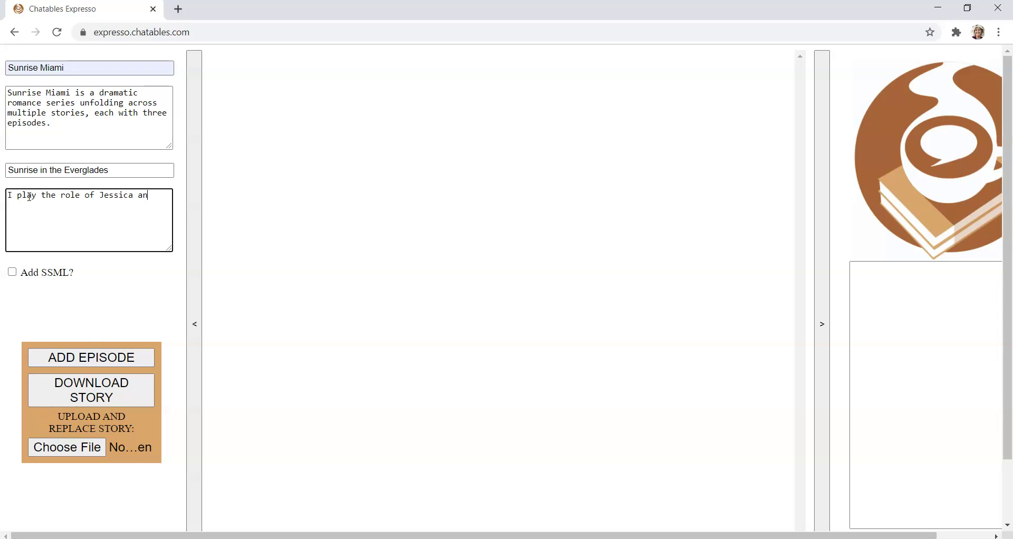
{"action": "type", "text": "d Matthew plays the"}
{"action": "key", "text": "BackSpace"}
{"action": "key", "text": "BackSpace"}
{"action": "key", "text": "BackSpace"}
{"action": "key", "text": "BackSpace"}
{"action": "key", "text": "BackSpace"}
{"action": "key", "text": "BackSpace"}
{"action": "type", "text": "ys the role of "}
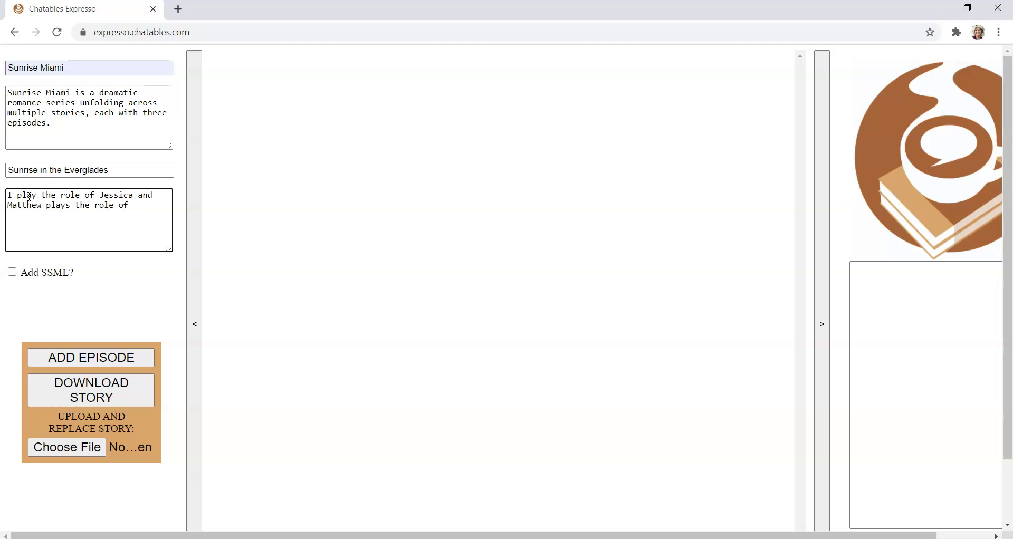
{"action": "type", "text": "Jason, the hot and steamy artist."}
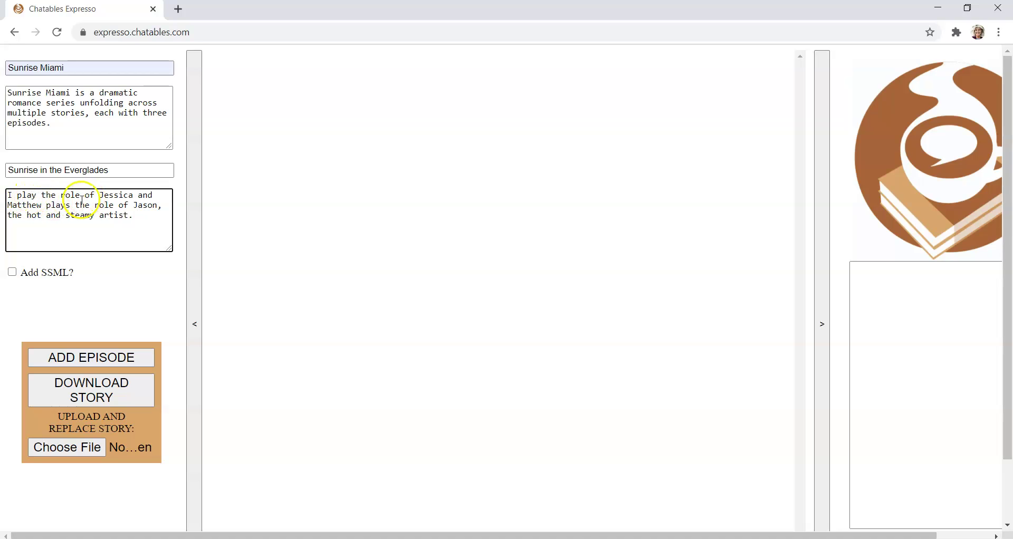
{"action": "left_click", "coordinate": [132, 216]}
{"action": "type", "text": "in this fun romantic story"}
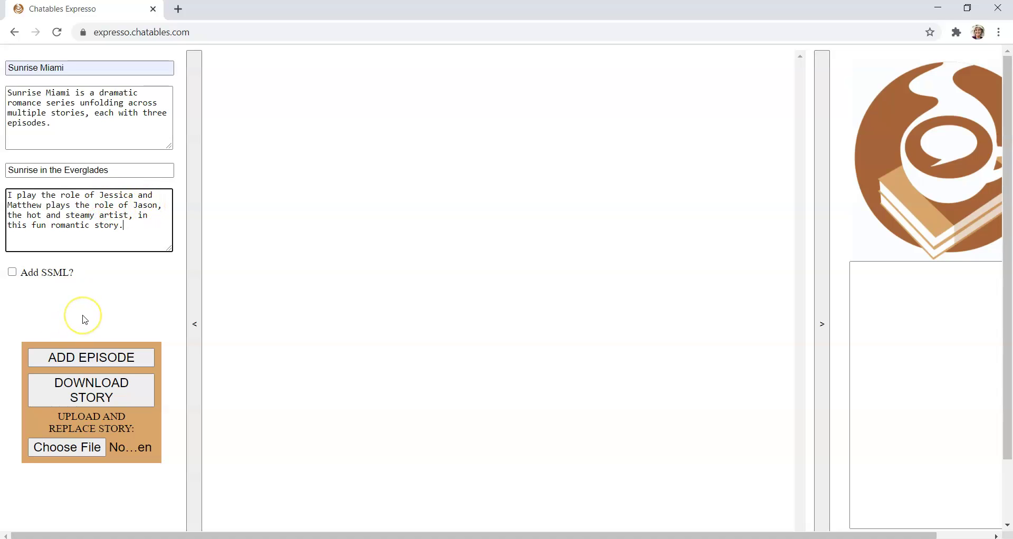
- Add the first episode to the story and look over its card
{"action": "left_click", "coordinate": [85, 358]}
{"action": "left_click", "coordinate": [87, 363]}
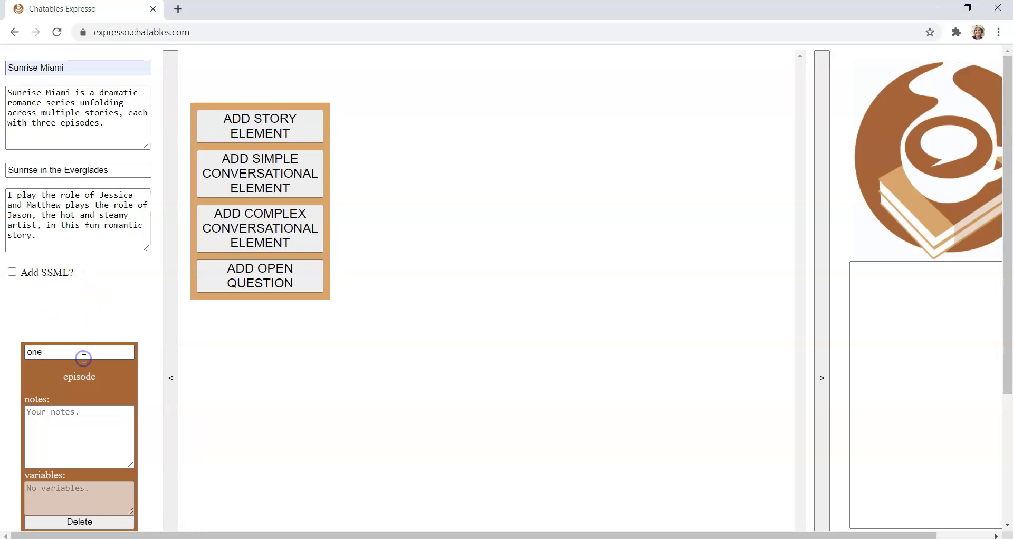
{"action": "scroll", "coordinate": [136, 388], "scroll_direction": "down", "scroll_amount": 3}
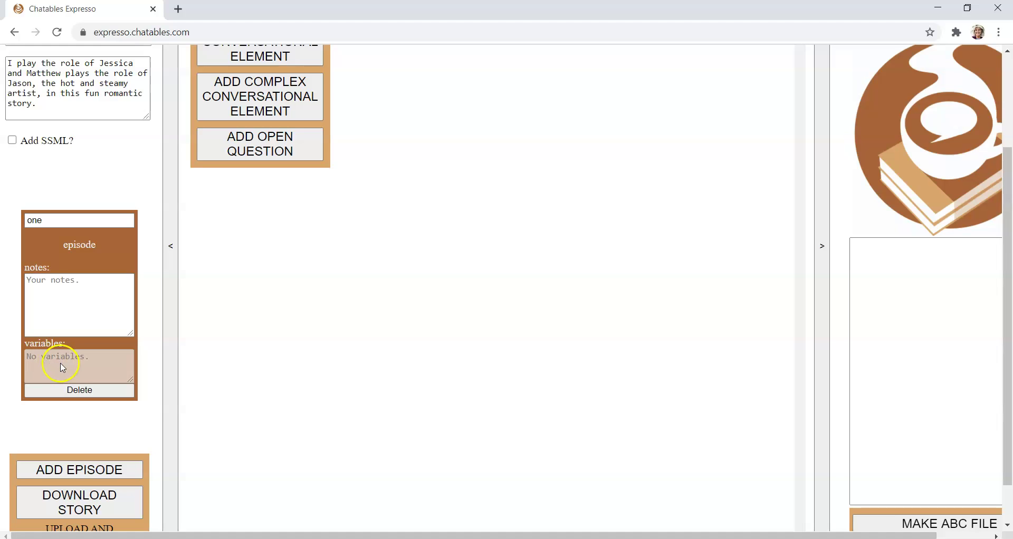
{"action": "scroll", "coordinate": [62, 202], "scroll_direction": "up", "scroll_amount": 2}
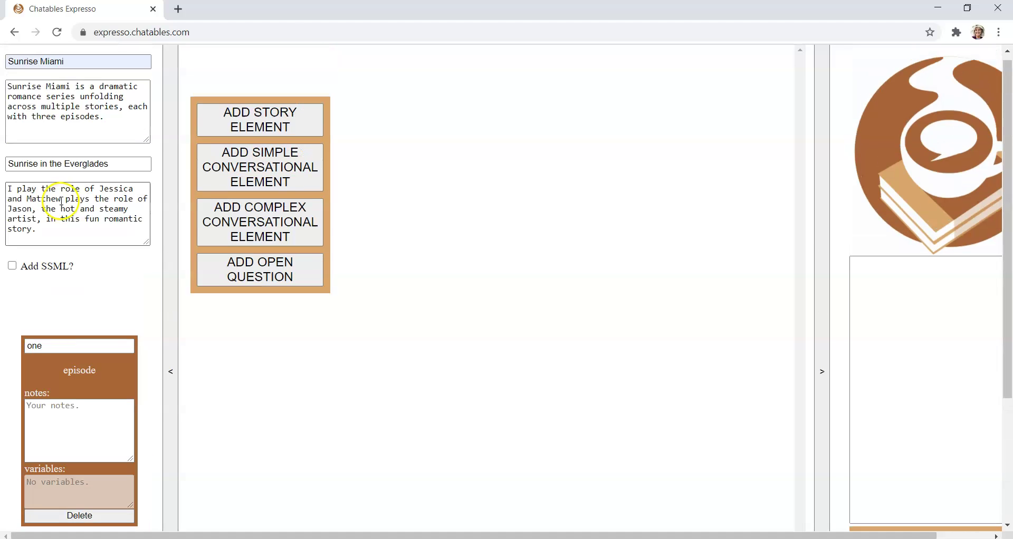
- Enable SSML with the LANG tag and choose Joanna (US)(Conversational) as the story's speaker
{"action": "scroll", "coordinate": [73, 319], "scroll_direction": "down", "scroll_amount": 1}
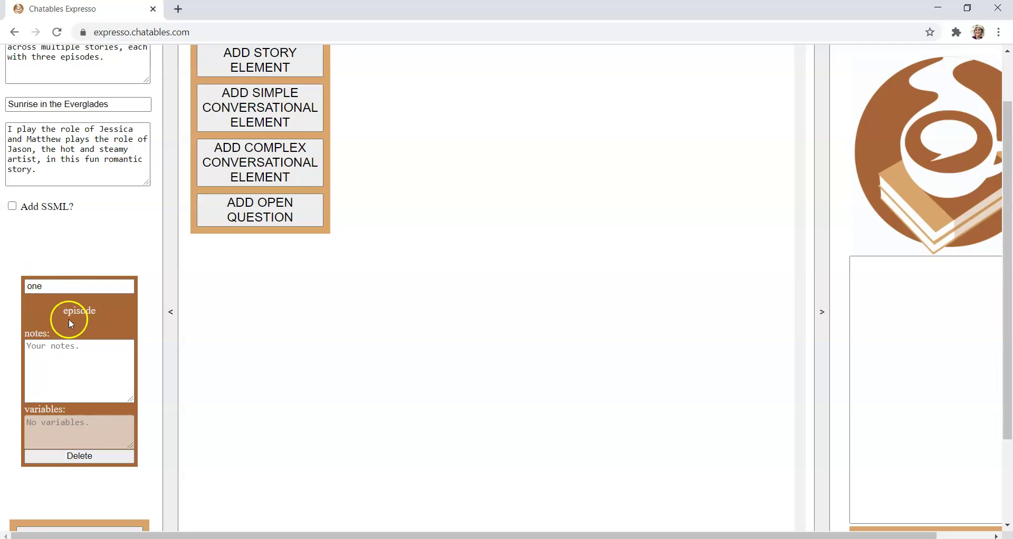
{"action": "left_click", "coordinate": [13, 207]}
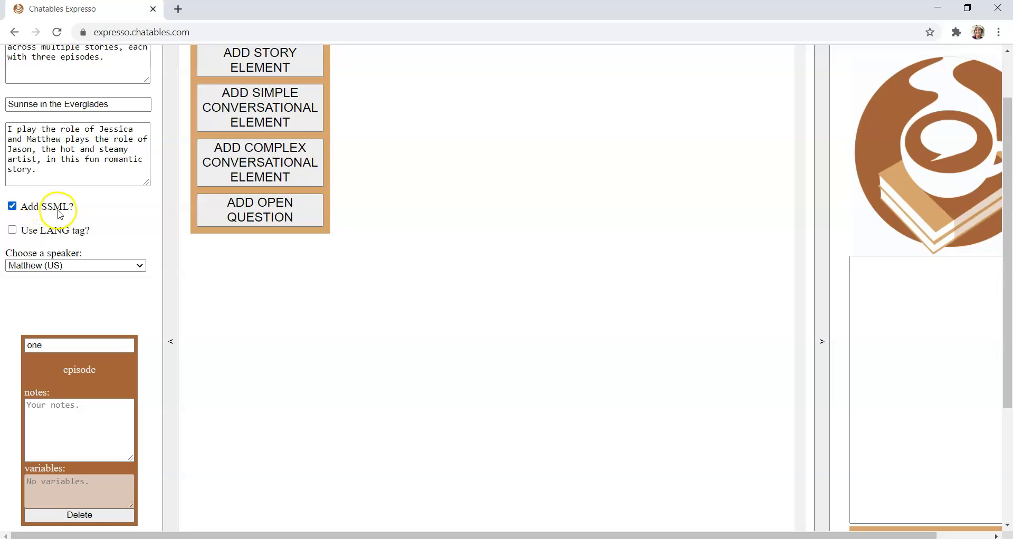
{"action": "left_click", "coordinate": [13, 231]}
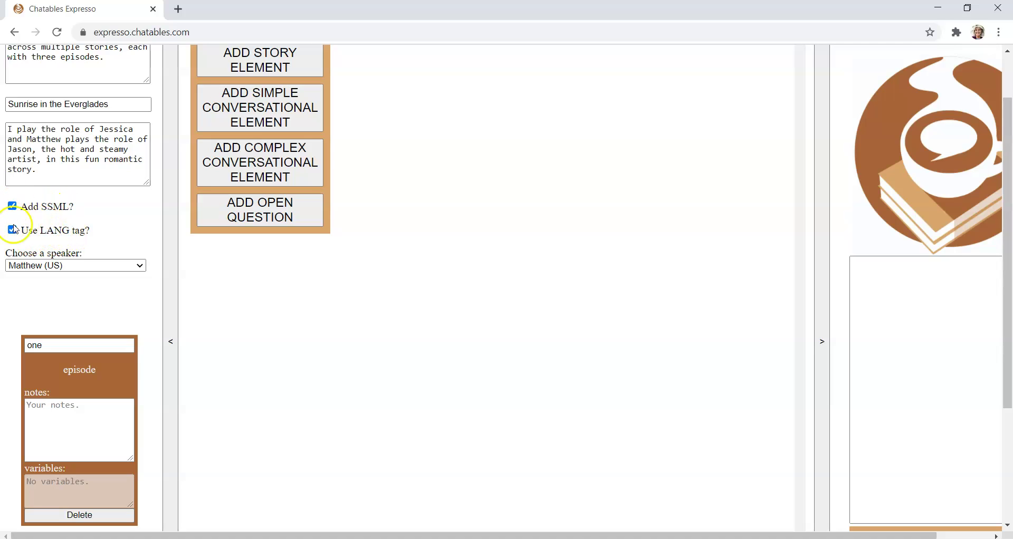
{"action": "left_click", "coordinate": [140, 266]}
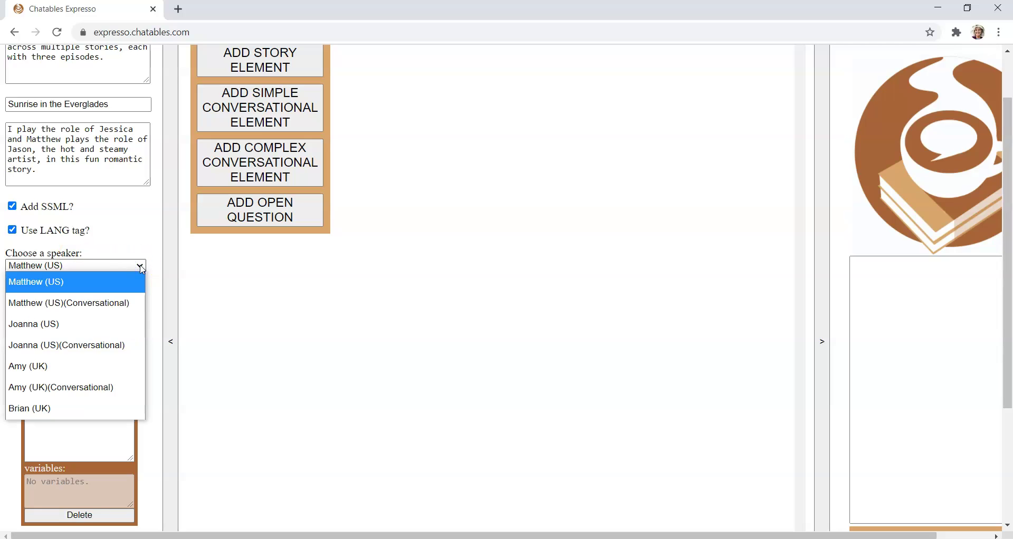
{"action": "left_click", "coordinate": [108, 349]}
- Select episode one and collapse the story details column to widen the episode workspace
{"action": "left_click", "coordinate": [65, 373]}
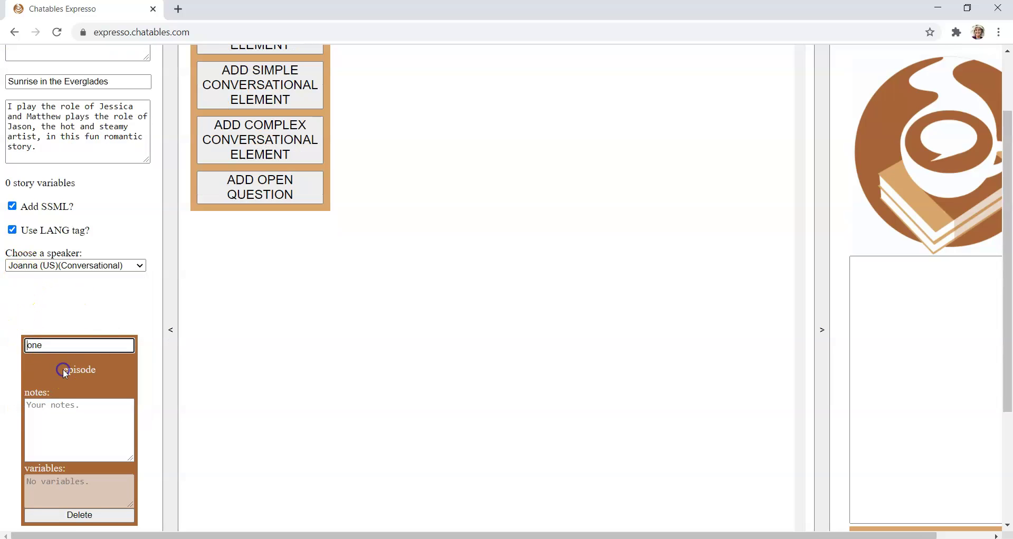
{"action": "scroll", "coordinate": [61, 278], "scroll_direction": "up", "scroll_amount": 2}
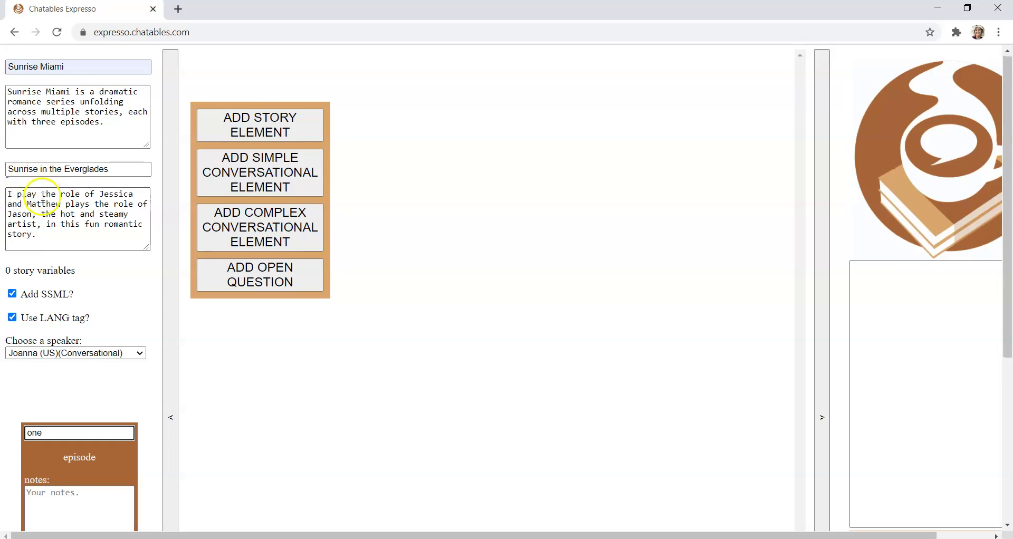
{"action": "scroll", "coordinate": [63, 316], "scroll_direction": "down", "scroll_amount": 3}
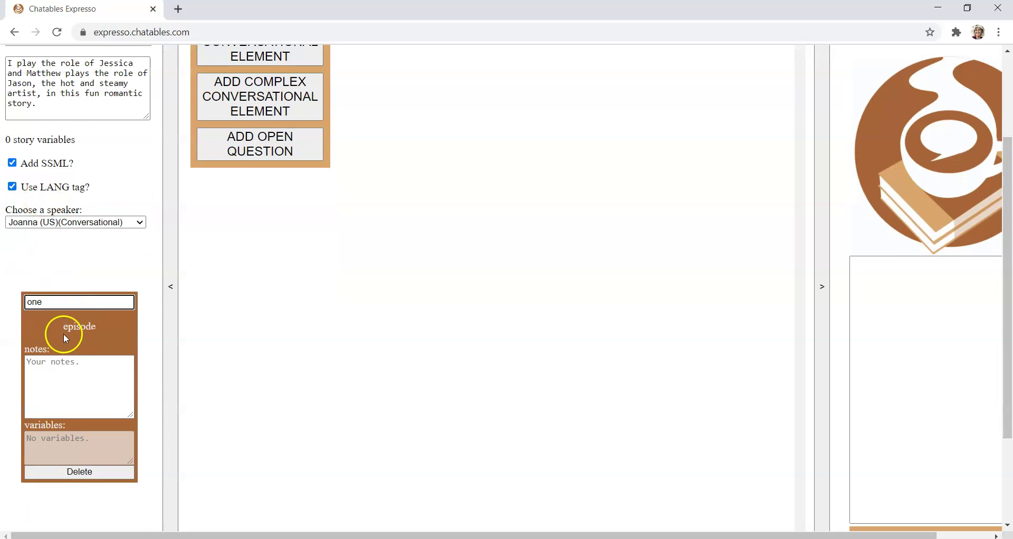
{"action": "left_click", "coordinate": [172, 273]}
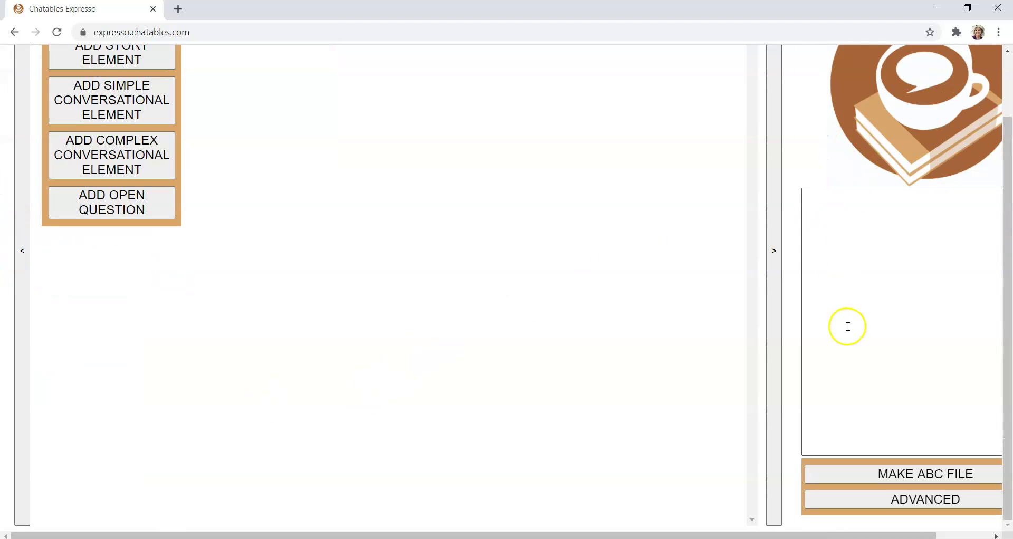
- Collapse the ABC file output column beside the workspace and expand it again
{"action": "scroll", "coordinate": [869, 294], "scroll_direction": "up", "scroll_amount": 1}
{"action": "scroll", "coordinate": [869, 301], "scroll_direction": "down", "scroll_amount": 1}
{"action": "scroll", "coordinate": [906, 282], "scroll_direction": "up", "scroll_amount": 1}
{"action": "scroll", "coordinate": [908, 287], "scroll_direction": "down", "scroll_amount": 1}
{"action": "scroll", "coordinate": [847, 287], "scroll_direction": "up", "scroll_amount": 2}
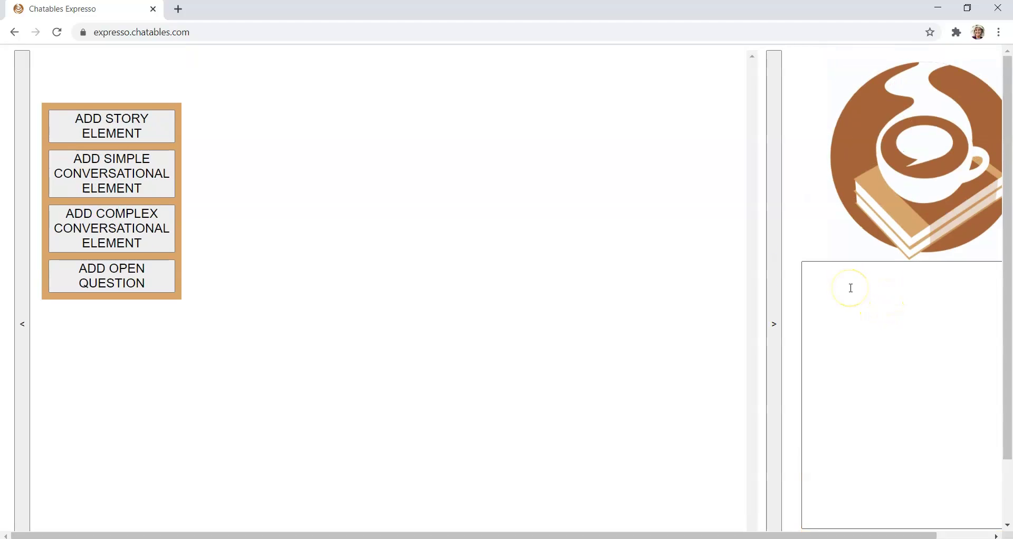
{"action": "scroll", "coordinate": [849, 288], "scroll_direction": "down", "scroll_amount": 2}
{"action": "left_click", "coordinate": [775, 306]}
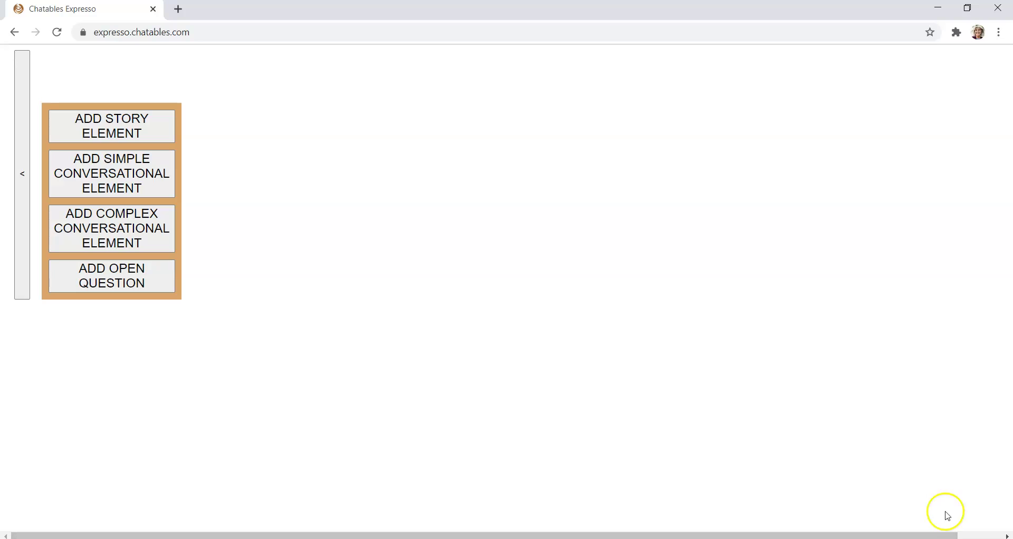
{"action": "left_click_drag", "start_coordinate": [952, 535], "coordinate": [984, 535]}
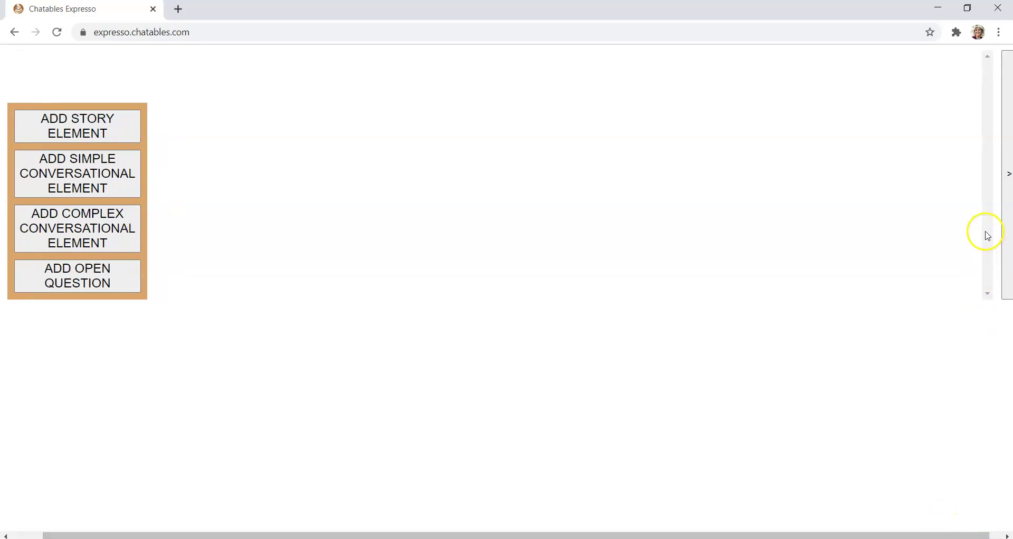
{"action": "left_click", "coordinate": [1005, 194]}
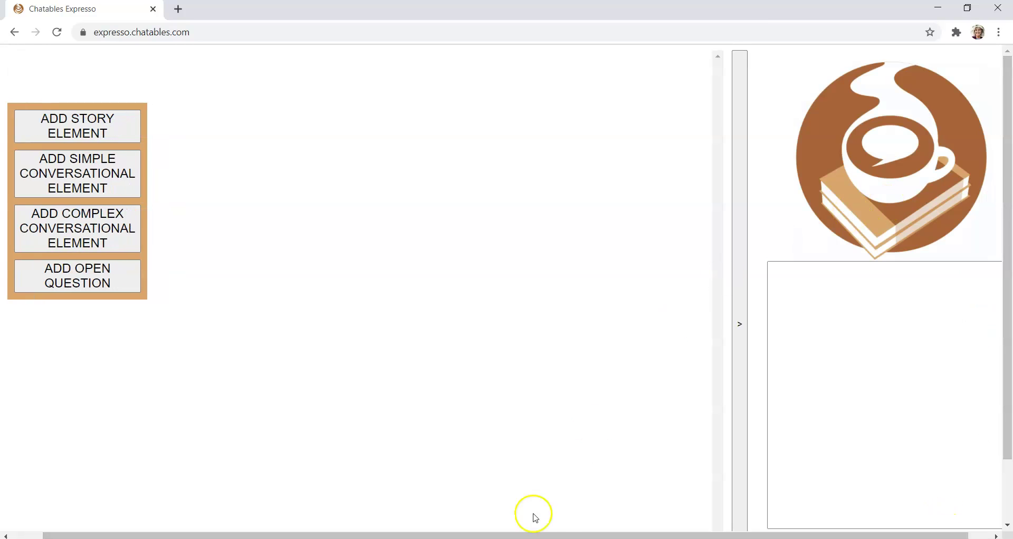
{"action": "left_click_drag", "start_coordinate": [560, 535], "coordinate": [430, 513]}
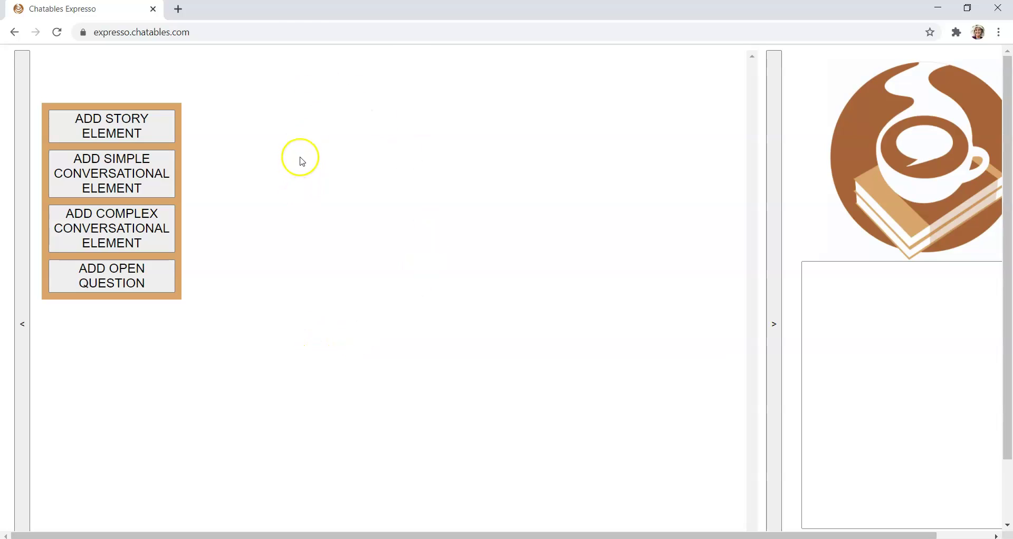
- Add a story element to episode one and select the text of its name
{"action": "left_click", "coordinate": [128, 125]}
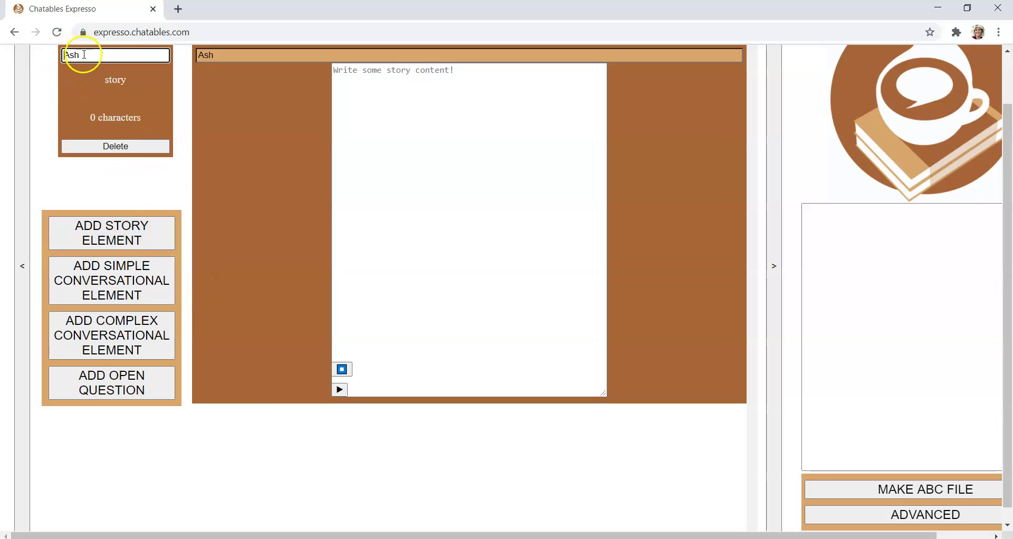
{"action": "double_click", "coordinate": [66, 56]}
{"action": "left_click_drag", "start_coordinate": [64, 55], "coordinate": [57, 82]}
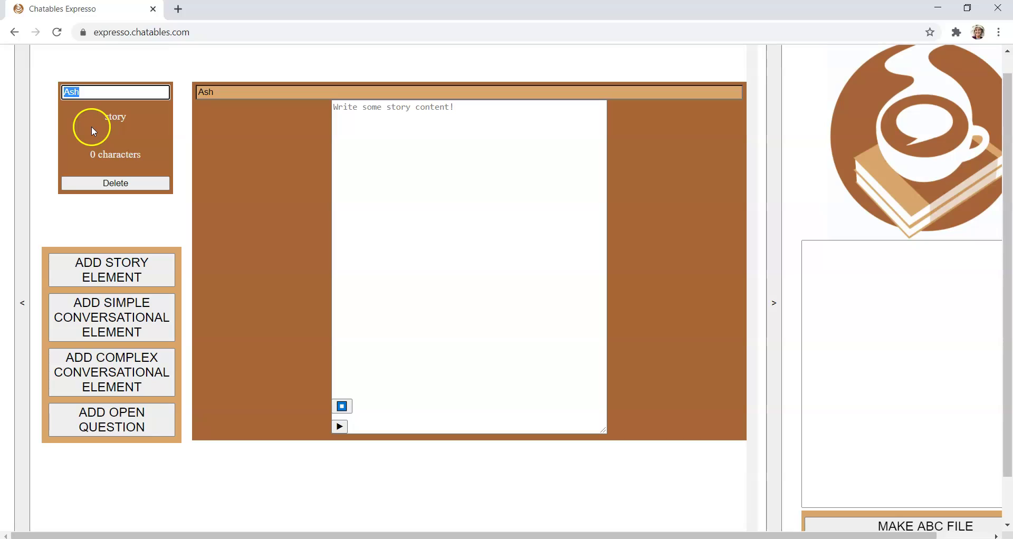
{"action": "scroll", "coordinate": [104, 136], "scroll_direction": "down", "scroll_amount": 1}
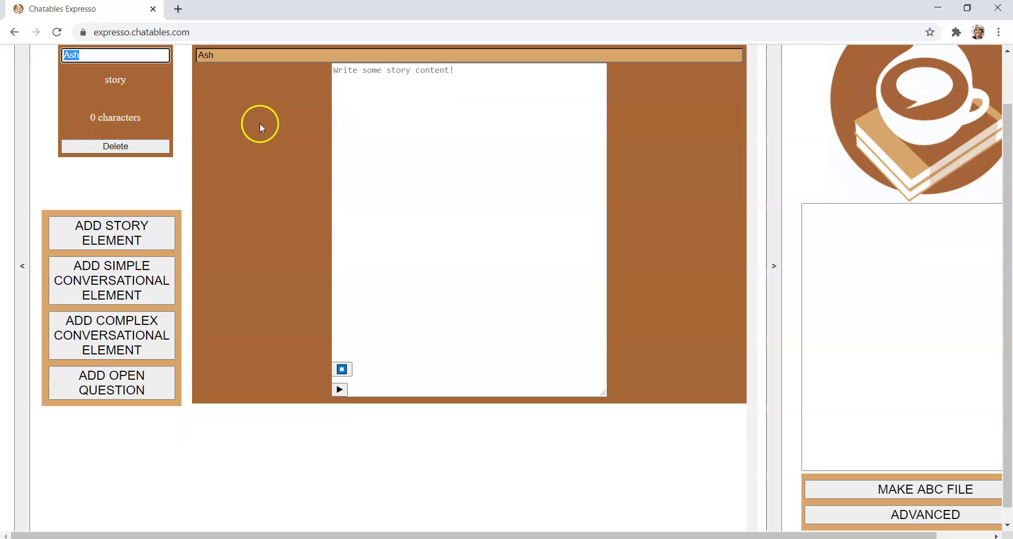
- Name the story element "Greeting" and write a self-introduction followed by "Nice to see you in the art gallery. You're here early."
{"action": "type", "text": "Greeting"}
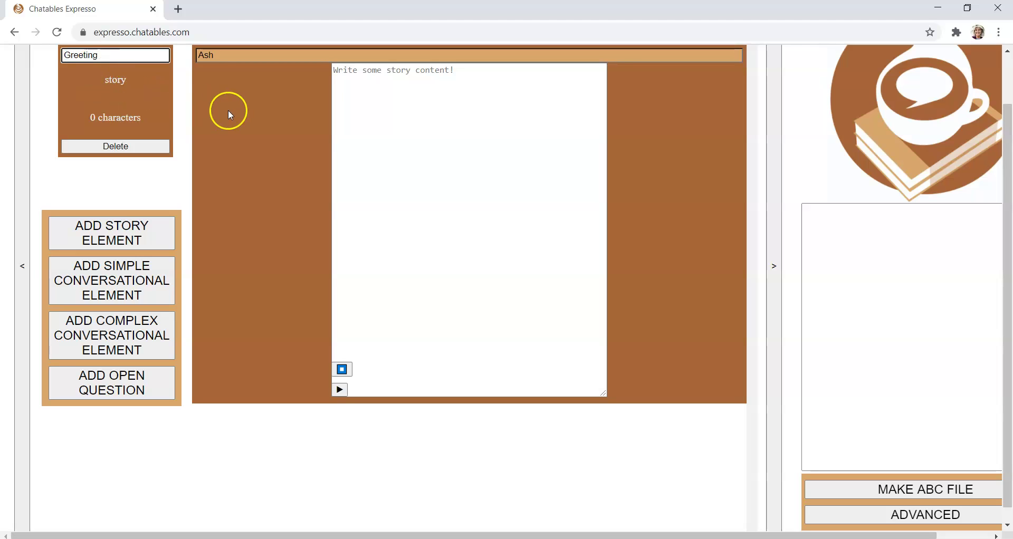
{"action": "left_click", "coordinate": [230, 111]}
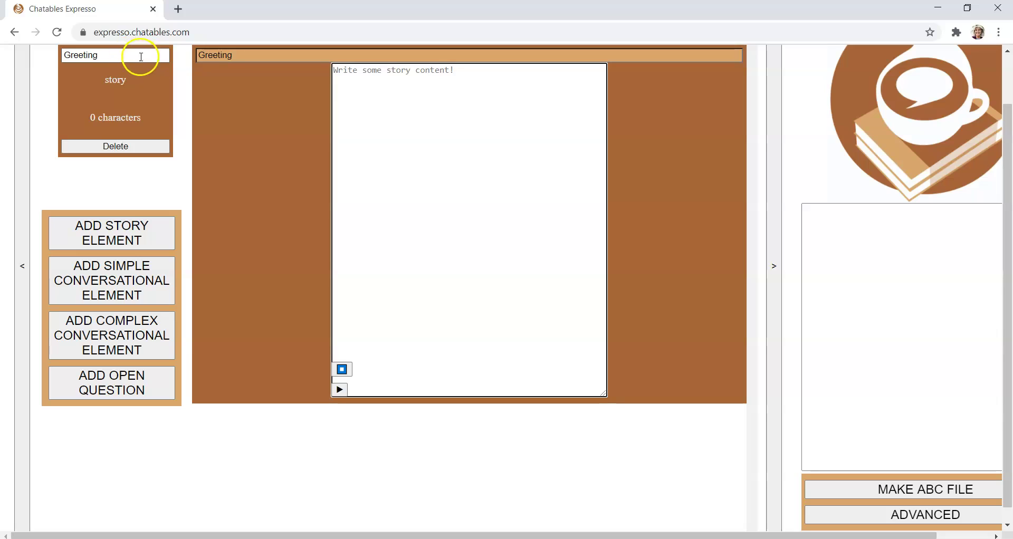
{"action": "left_click", "coordinate": [335, 84]}
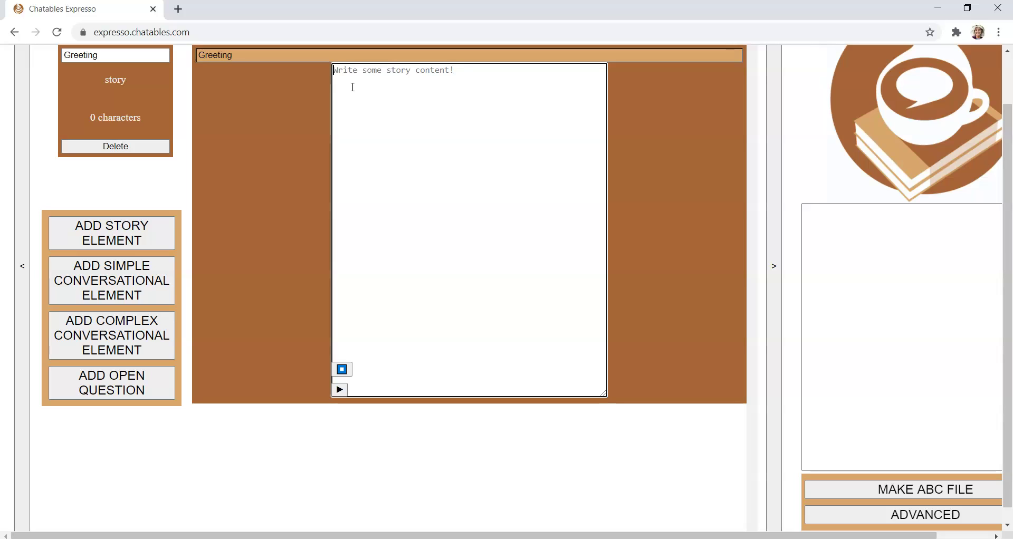
{"action": "type", "text": "Hi there. I'm J"}
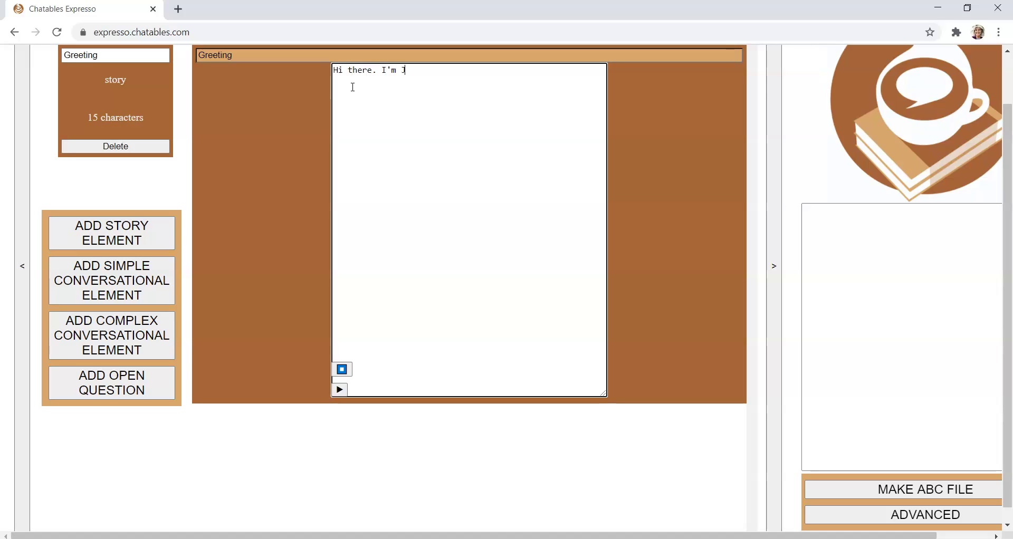
{"action": "type", "text": "essica. Nice to see you "}
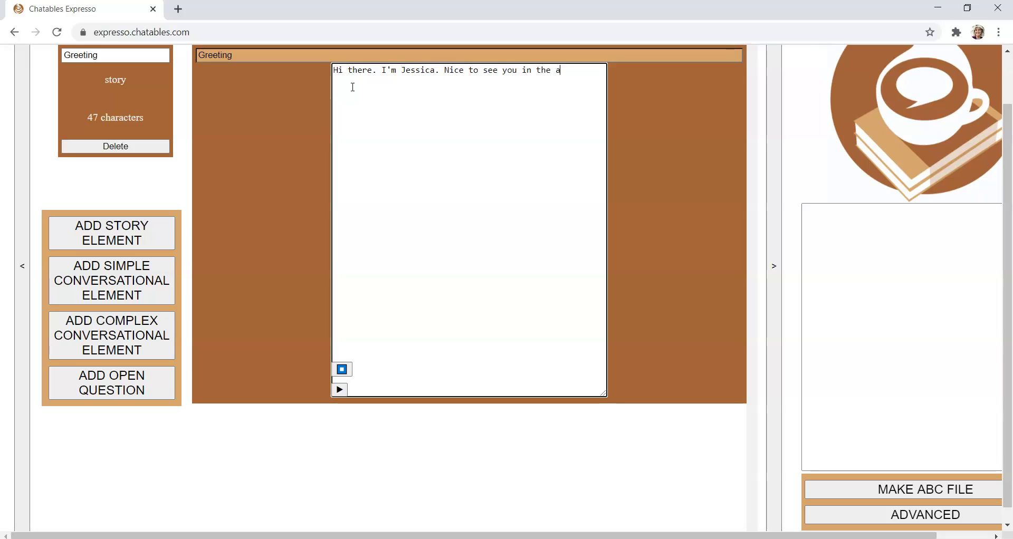
{"action": "type", "text": "in the art gallery."}
{"action": "type", "text": "You're here early."}
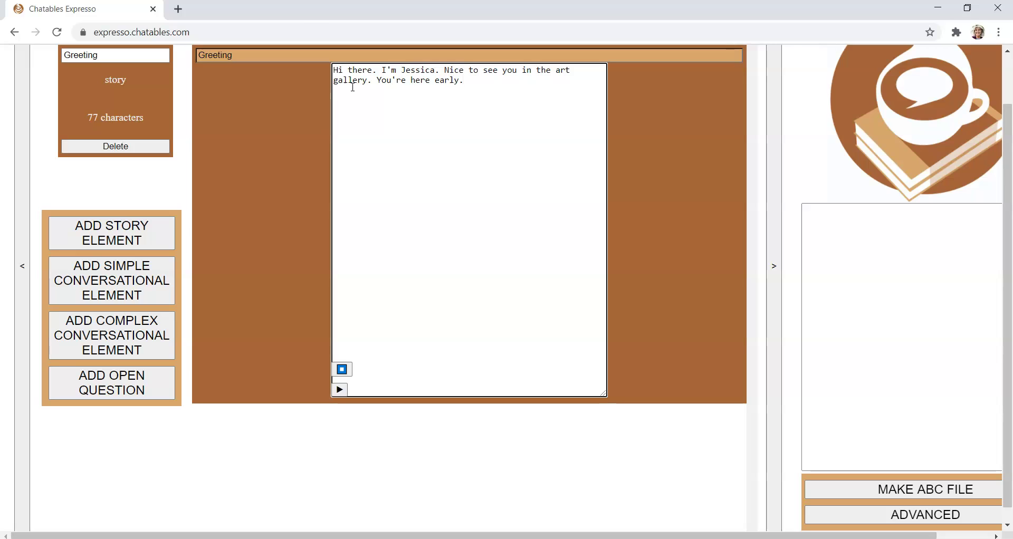
- Add a simple conversational element to the episode with the prompt "So do you enjoy modern art?"
{"action": "left_click", "coordinate": [112, 284]}
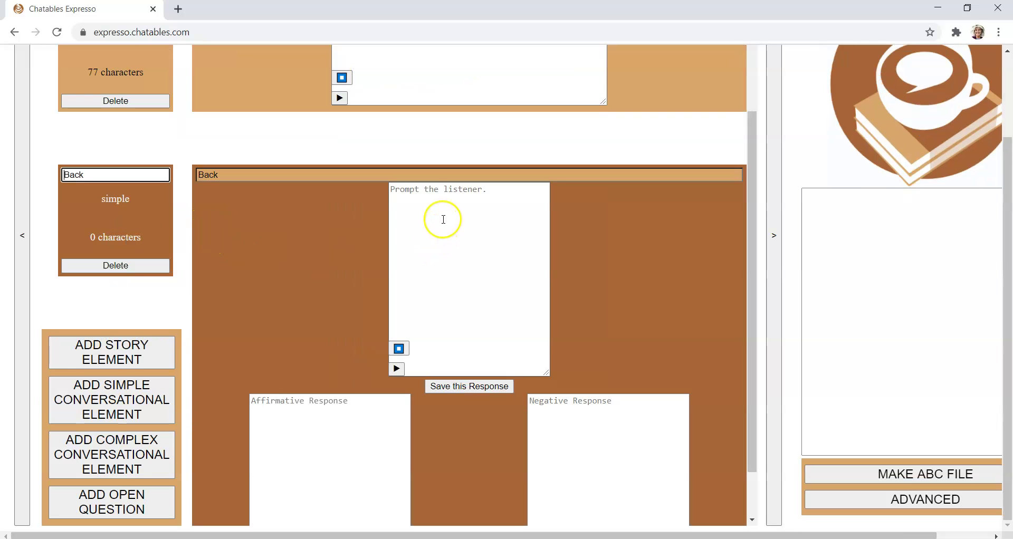
{"action": "left_click", "coordinate": [464, 236]}
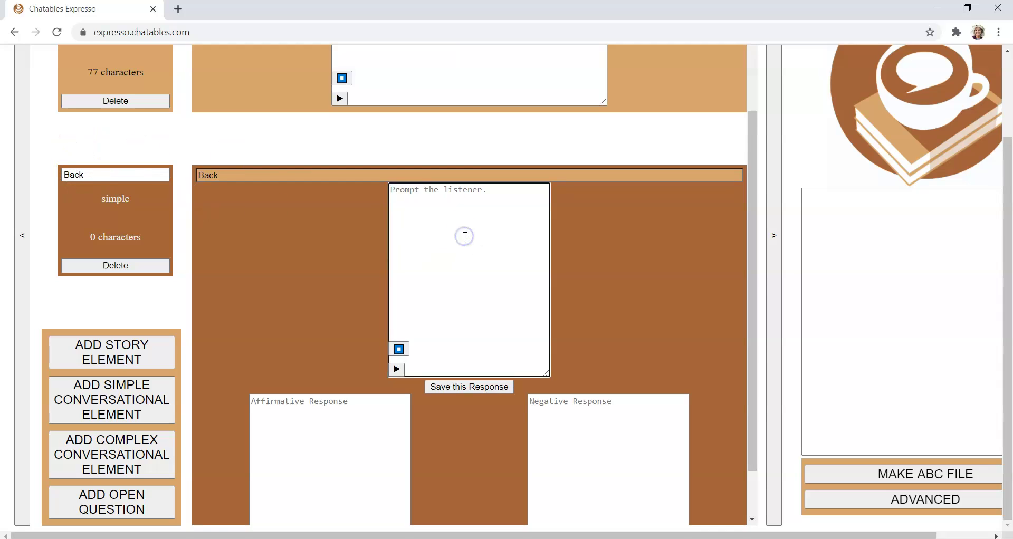
{"action": "type", "text": "D"}
{"action": "key", "text": "BackSpace"}
{"action": "type", "text": "So do you enjo"}
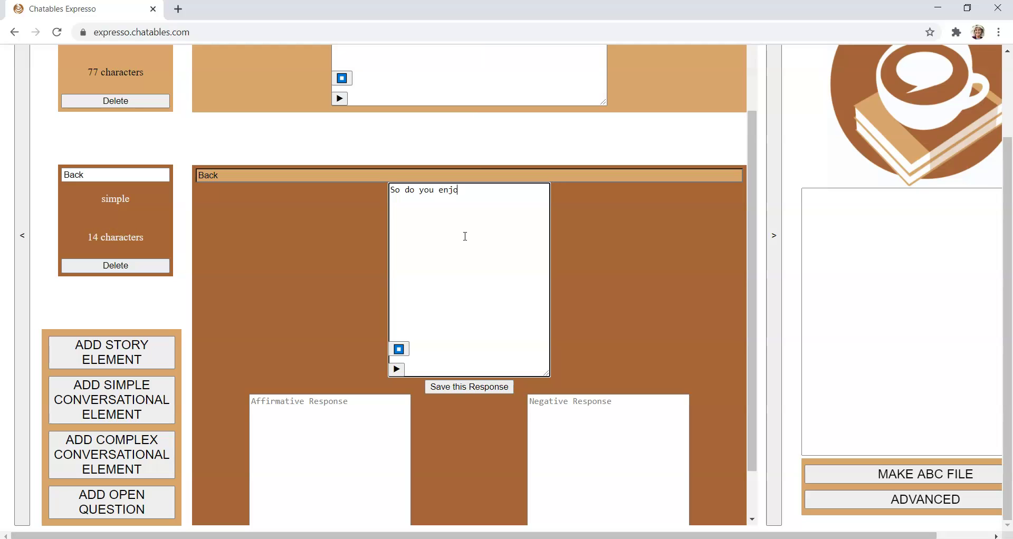
{"action": "type", "text": "y modern art?"}
- Rename the simple conversational element to "Enjoy art?"
{"action": "left_click_drag", "start_coordinate": [87, 174], "coordinate": [47, 173]}
{"action": "type", "text": "Enjoy art?"}
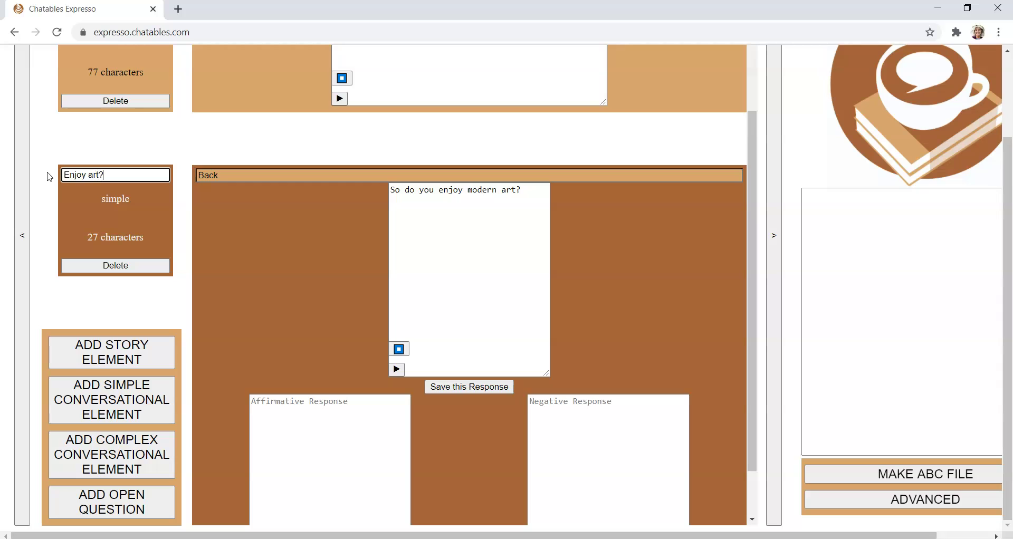
{"action": "left_click", "coordinate": [221, 199]}
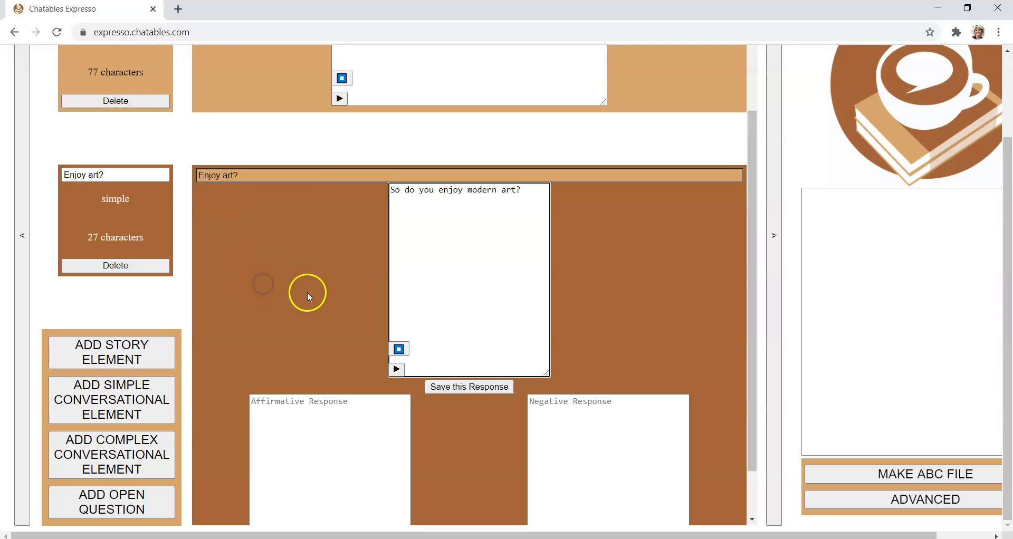
- Write the affirmative response "Well that's brilliant. You'll really love the show that we have lined up for tonight."
{"action": "scroll", "coordinate": [323, 309], "scroll_direction": "down", "scroll_amount": 2}
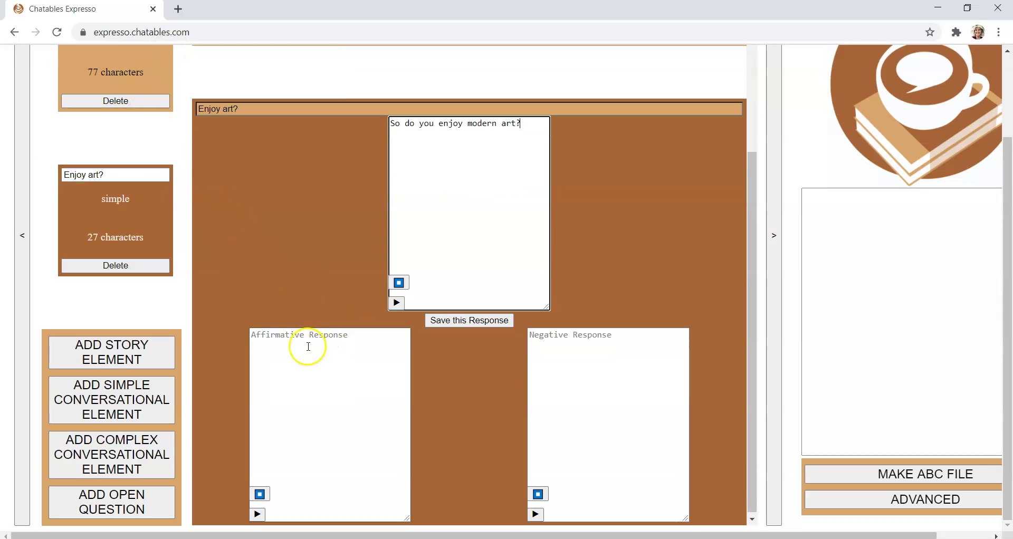
{"action": "scroll", "coordinate": [291, 341], "scroll_direction": "up", "scroll_amount": 2}
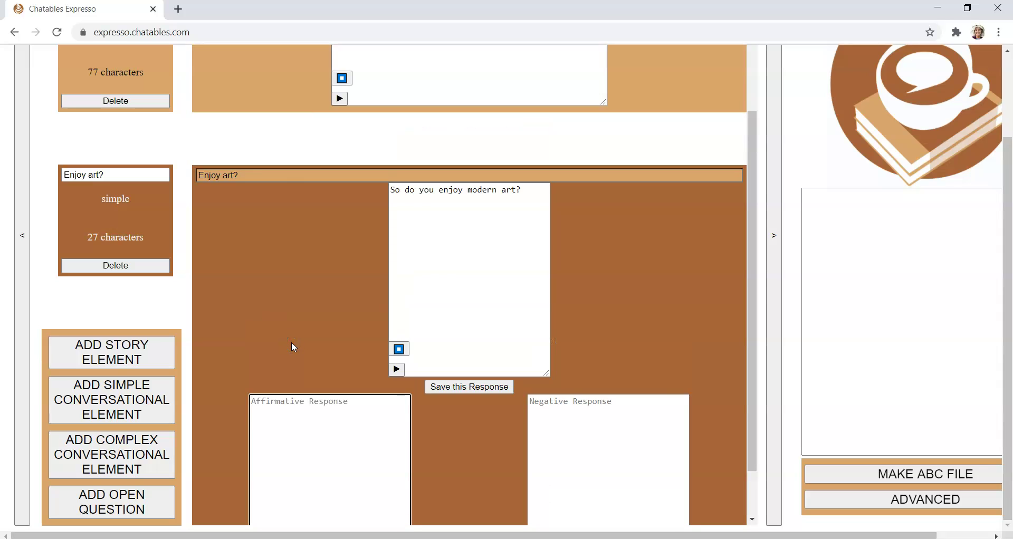
{"action": "type", "text": "Well that's "}
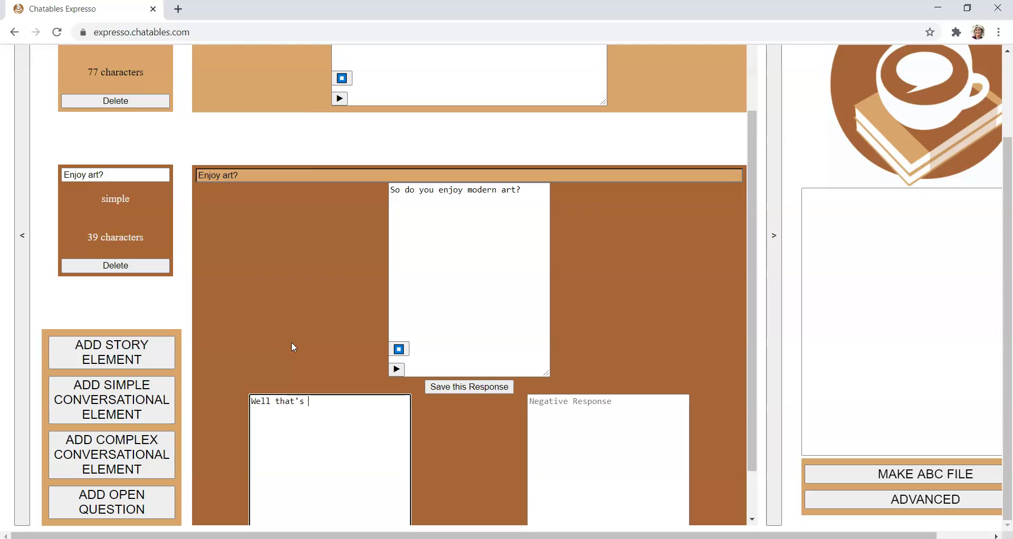
{"action": "type", "text": "brilliant. You'll really love the show that we have lined up for tonight."}
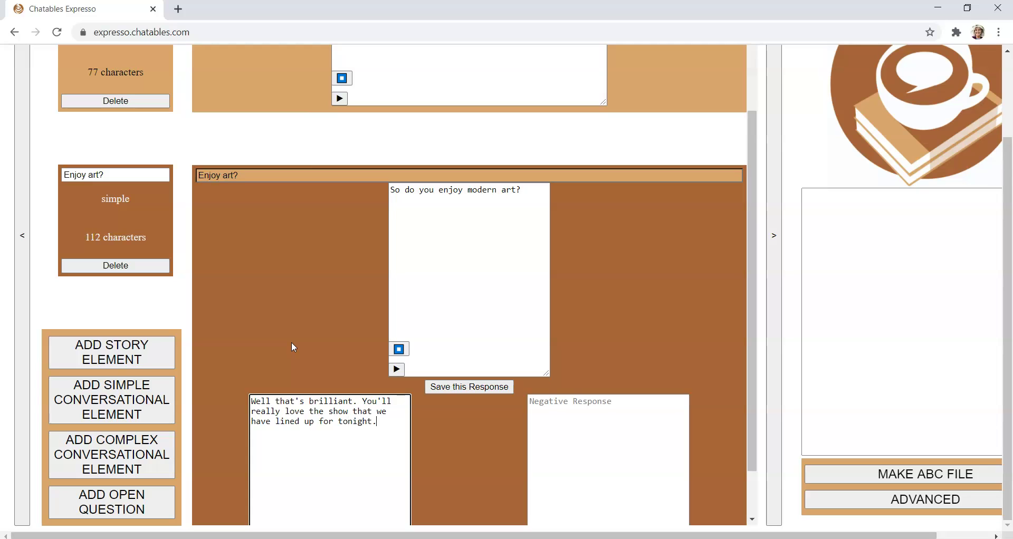
- Write the negative response "Well I hope you're opened minded. Our show tonight features a young contemporary artist."
{"action": "left_click", "coordinate": [563, 415]}
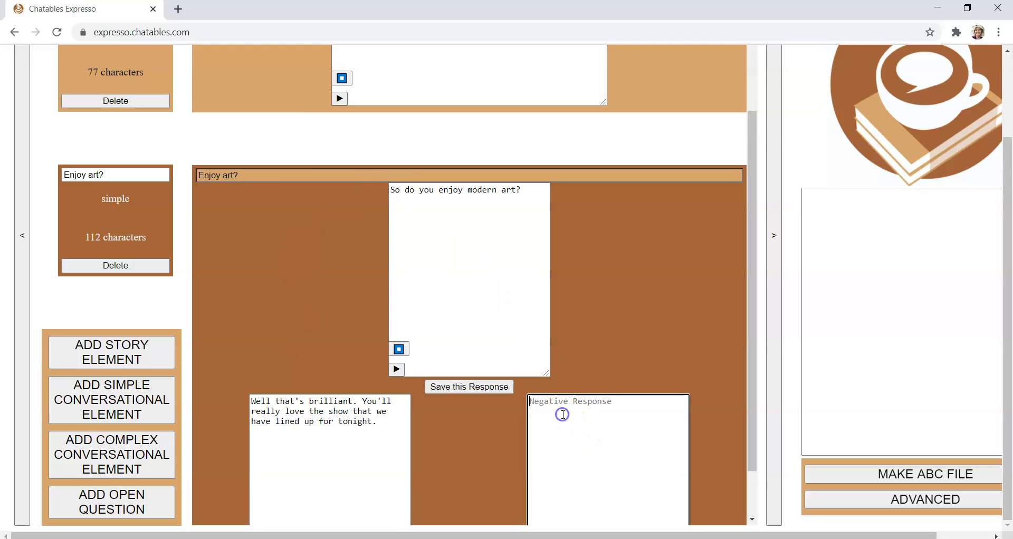
{"action": "type", "text": "Well"}
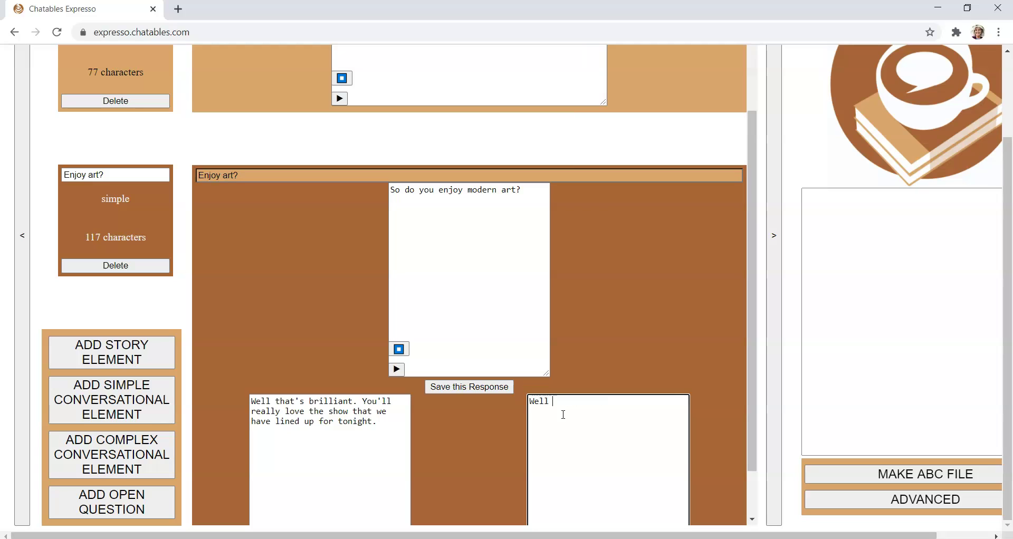
{"action": "type", "text": " I hope you're opened minded. "}
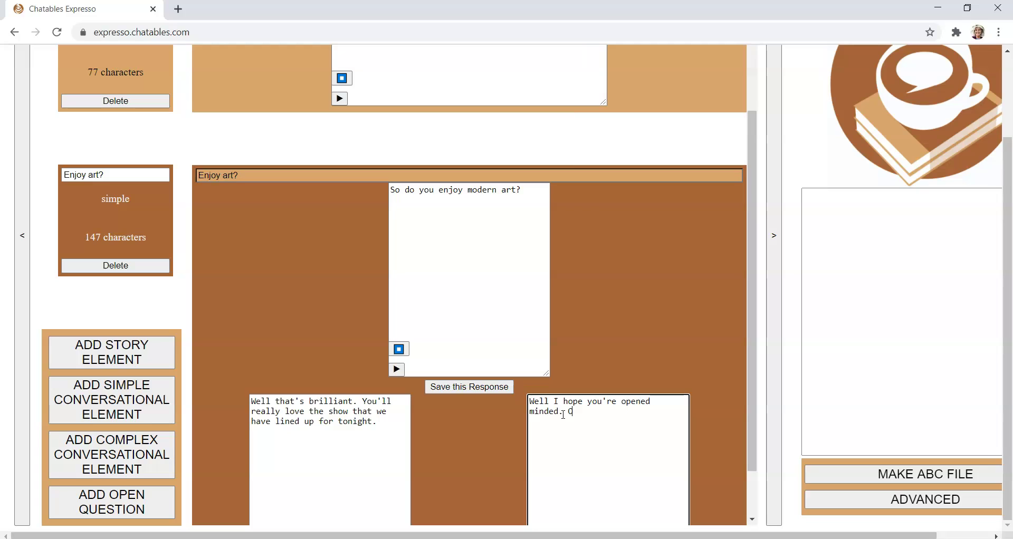
{"action": "type", "text": "Our show tonight features a young contemport"}
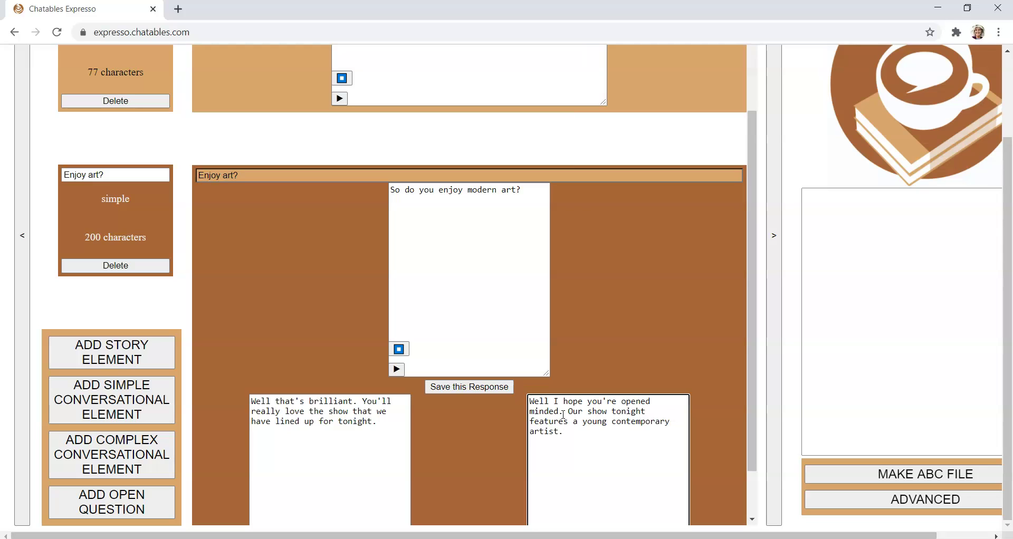
{"action": "left_click", "coordinate": [319, 296]}
- Select the Greeting element and the Enjoy art? element in turn to bring each one's content into view
{"action": "scroll", "coordinate": [241, 256], "scroll_direction": "up", "scroll_amount": 5}
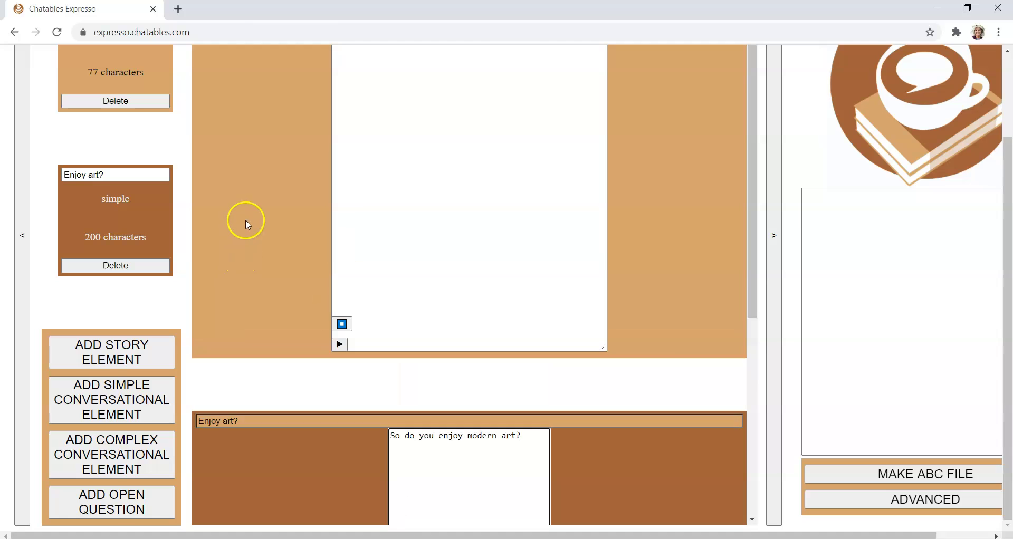
{"action": "left_click", "coordinate": [247, 222]}
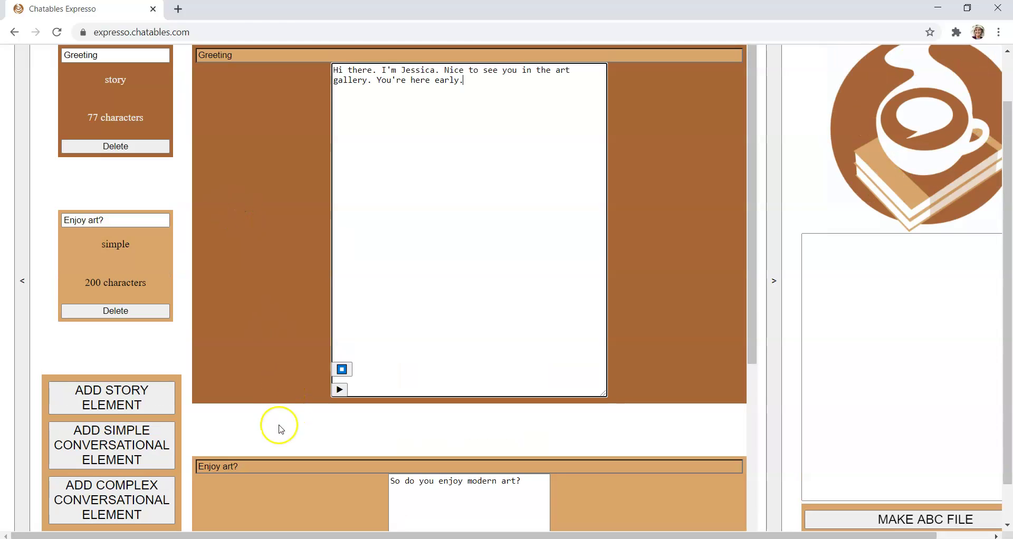
{"action": "scroll", "coordinate": [90, 199], "scroll_direction": "down", "scroll_amount": 1}
{"action": "scroll", "coordinate": [201, 239], "scroll_direction": "up", "scroll_amount": 2}
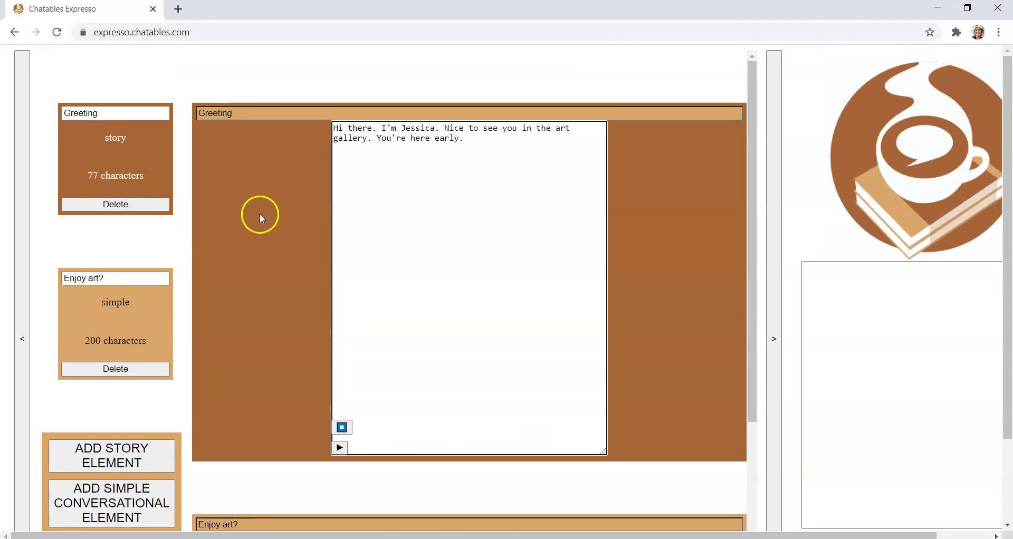
{"action": "left_click", "coordinate": [104, 319]}
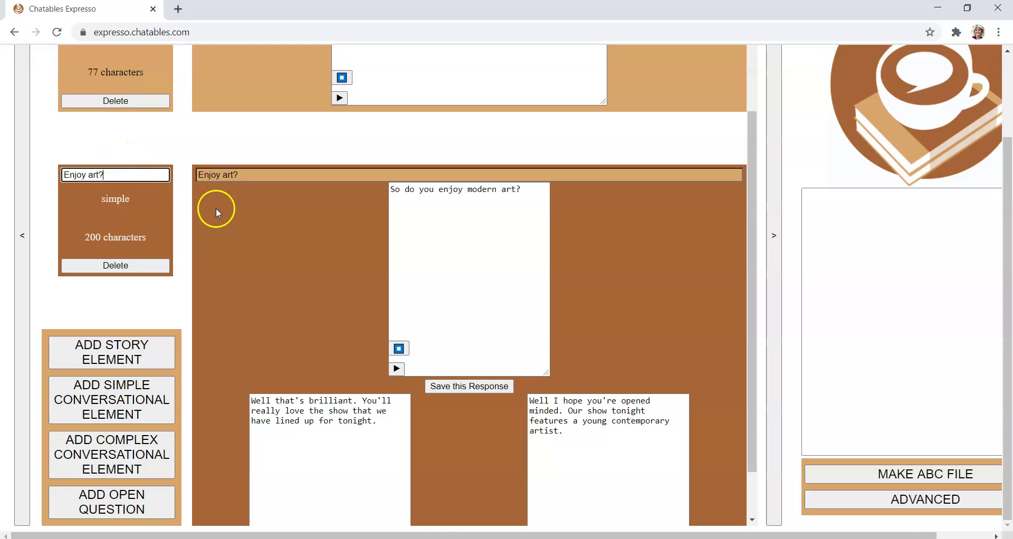
{"action": "left_click", "coordinate": [105, 209]}
{"action": "left_click", "coordinate": [88, 227]}
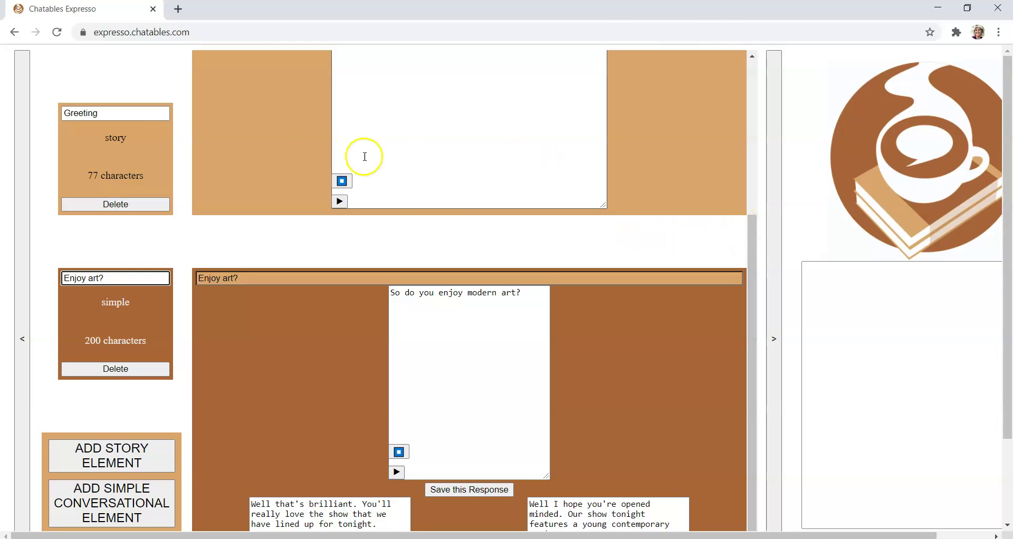
- Look through the full content of both elements in the episode workspace, from the greeting text to the conversational responses
{"action": "scroll", "coordinate": [441, 214], "scroll_direction": "up", "scroll_amount": 4}
{"action": "scroll", "coordinate": [439, 212], "scroll_direction": "down", "scroll_amount": 5}
{"action": "scroll", "coordinate": [437, 208], "scroll_direction": "up", "scroll_amount": 5}
{"action": "scroll", "coordinate": [425, 196], "scroll_direction": "down", "scroll_amount": 5}
{"action": "scroll", "coordinate": [422, 200], "scroll_direction": "up", "scroll_amount": 5}
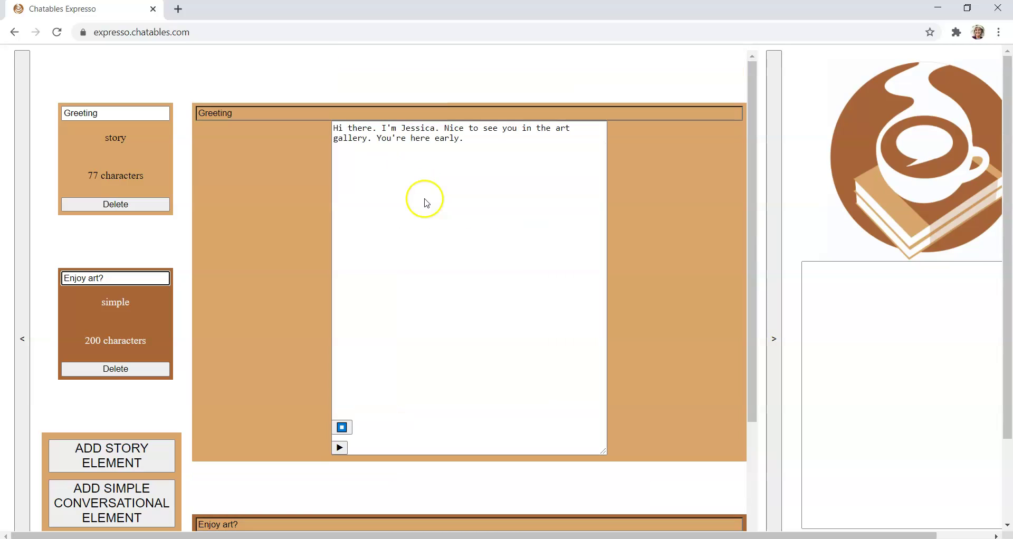
{"action": "scroll", "coordinate": [426, 214], "scroll_direction": "down", "scroll_amount": 5}
{"action": "scroll", "coordinate": [401, 211], "scroll_direction": "up", "scroll_amount": 5}
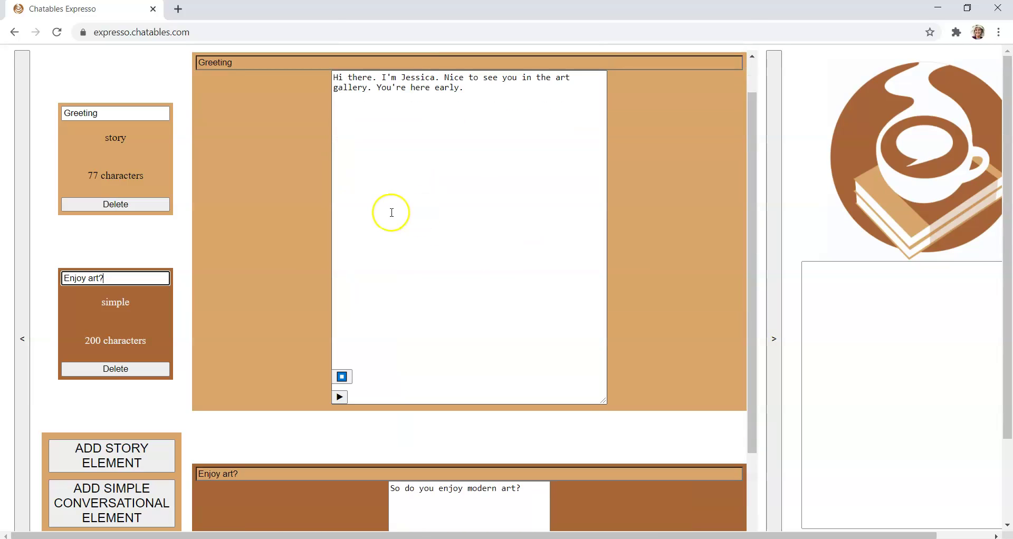
{"action": "scroll", "coordinate": [284, 200], "scroll_direction": "down", "scroll_amount": 5}
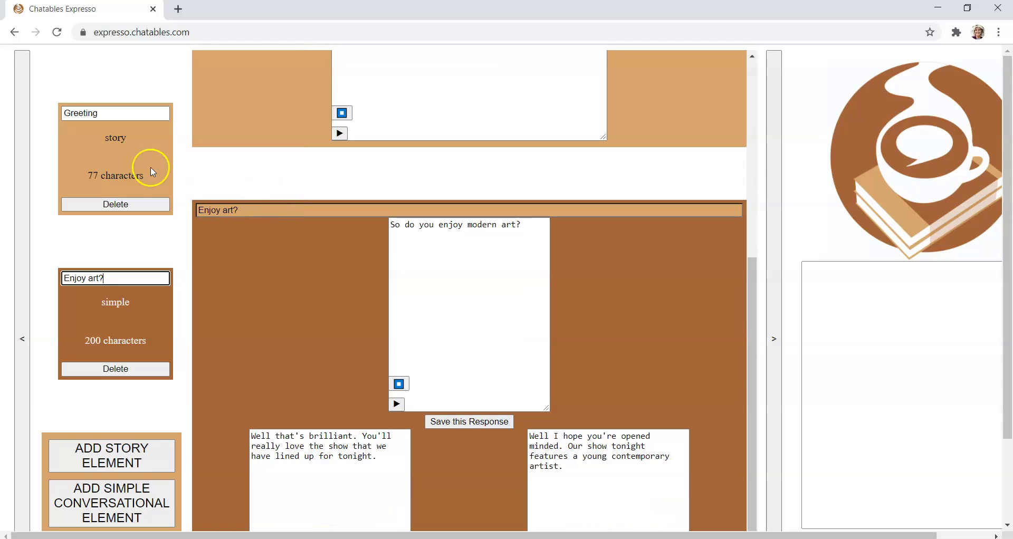
- Jump from the Greeting element to Enjoy art? and back to Greeting using the element list
{"action": "left_click", "coordinate": [130, 156]}
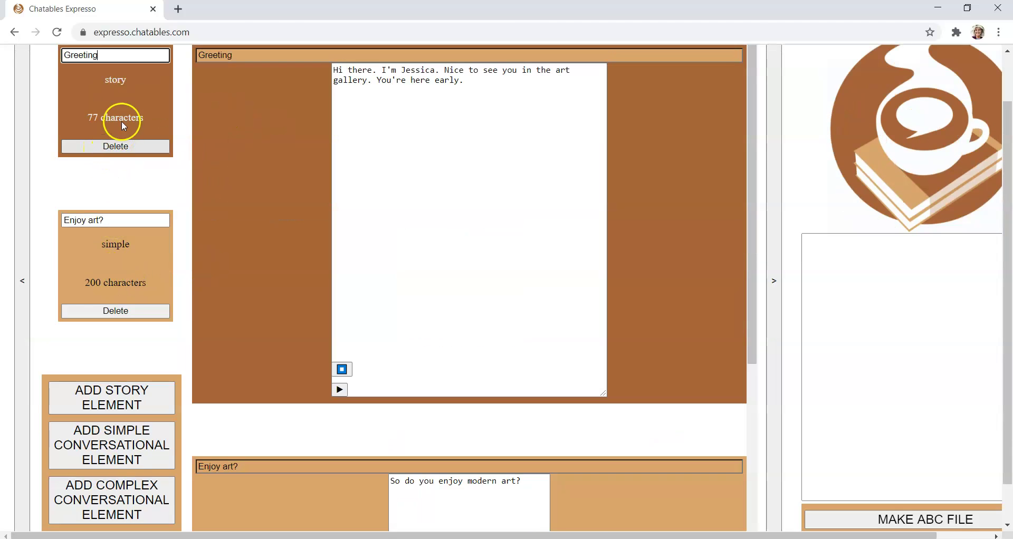
{"action": "left_click", "coordinate": [101, 274]}
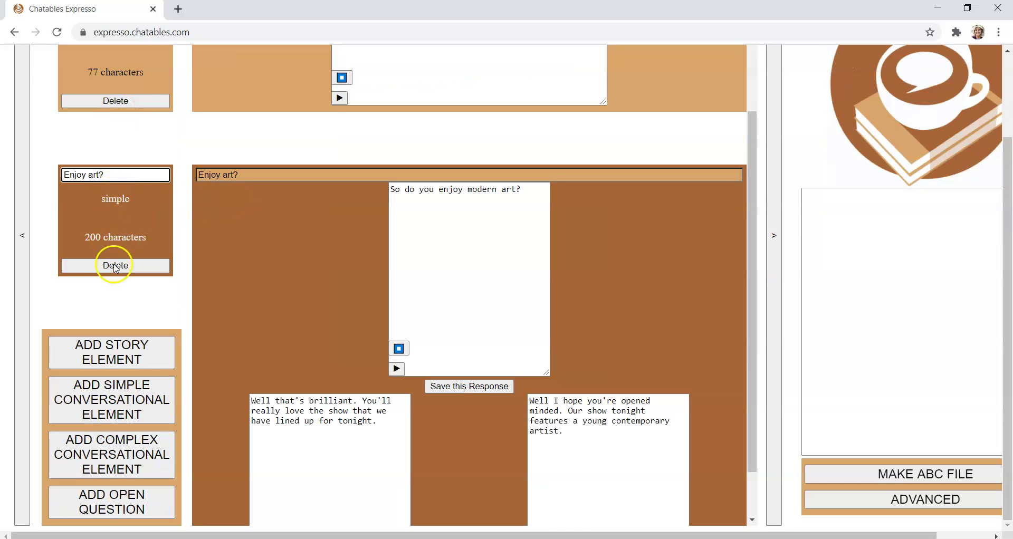
{"action": "scroll", "coordinate": [231, 216], "scroll_direction": "up", "scroll_amount": 6}
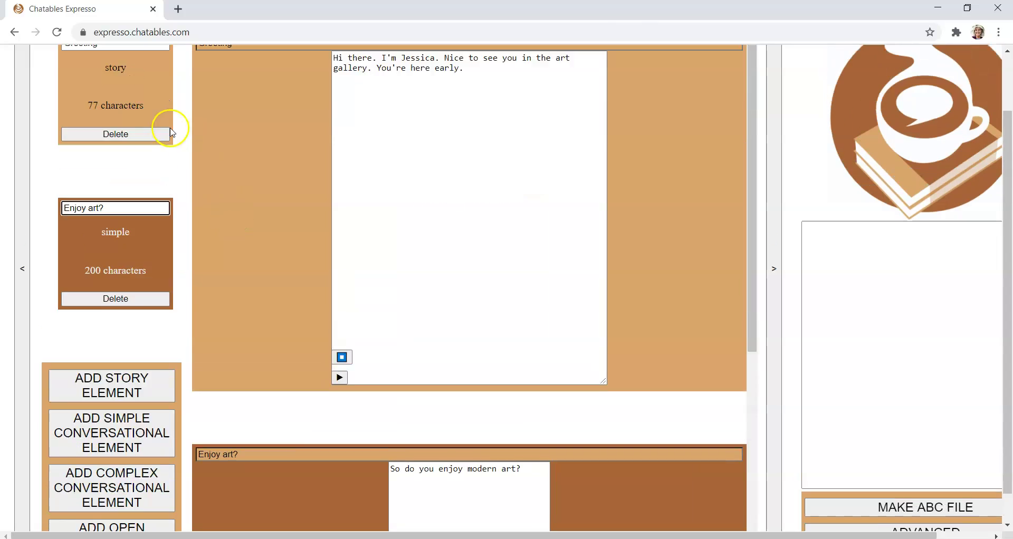
{"action": "left_click", "coordinate": [130, 172]}
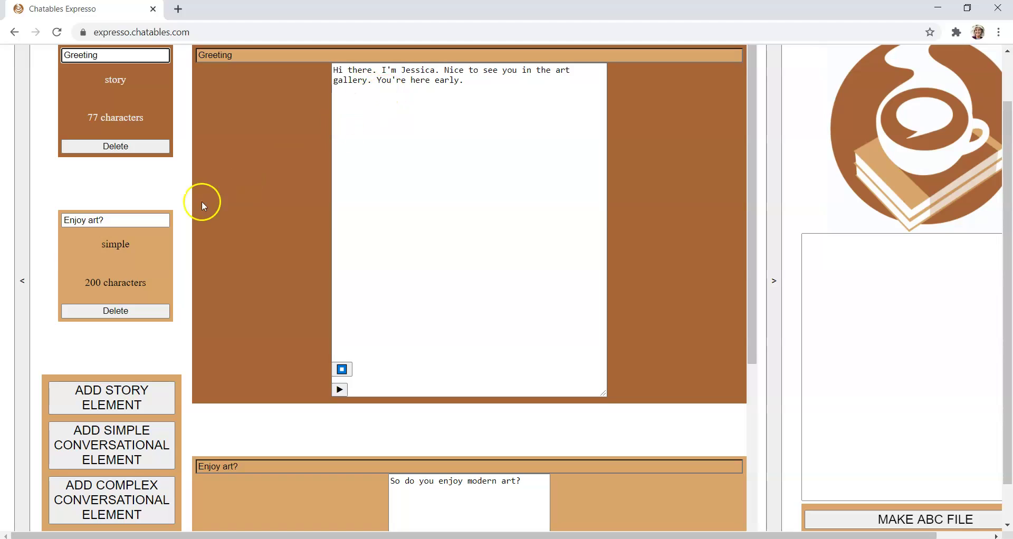
- Set the story's speaker to Amy (UK)(Conversational), leaving the story settings hidden once the voice is chosen
{"action": "left_click", "coordinate": [22, 243]}
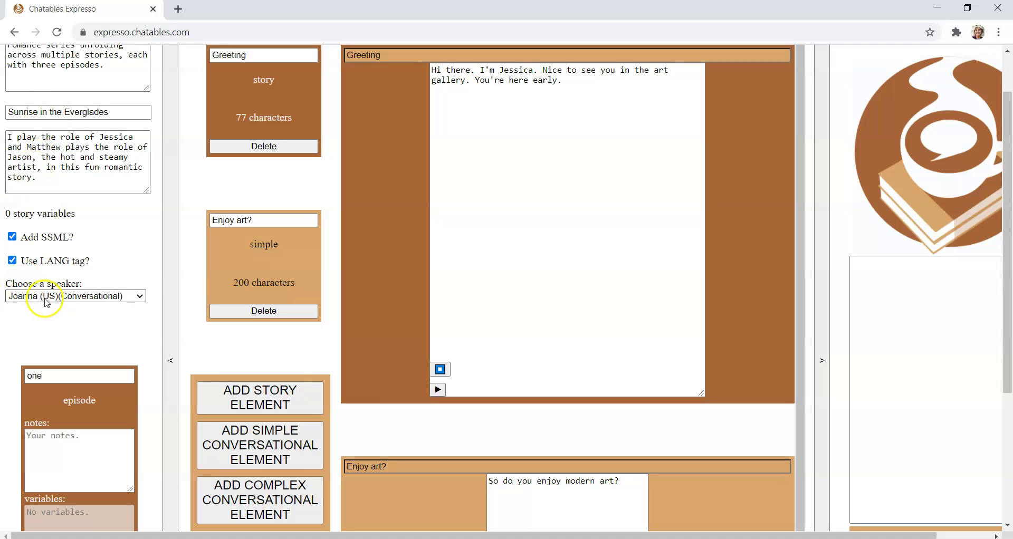
{"action": "left_click", "coordinate": [170, 262]}
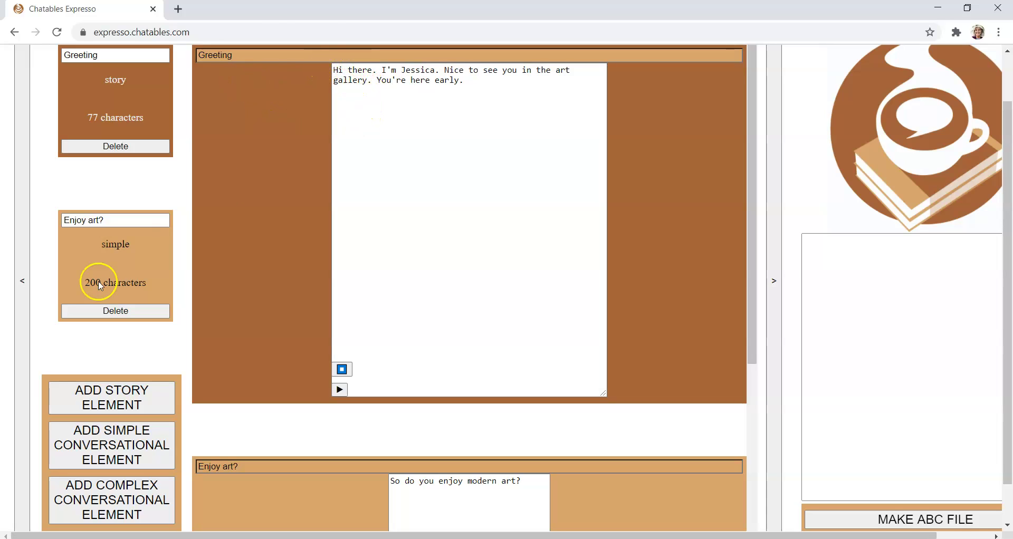
{"action": "left_click", "coordinate": [23, 227]}
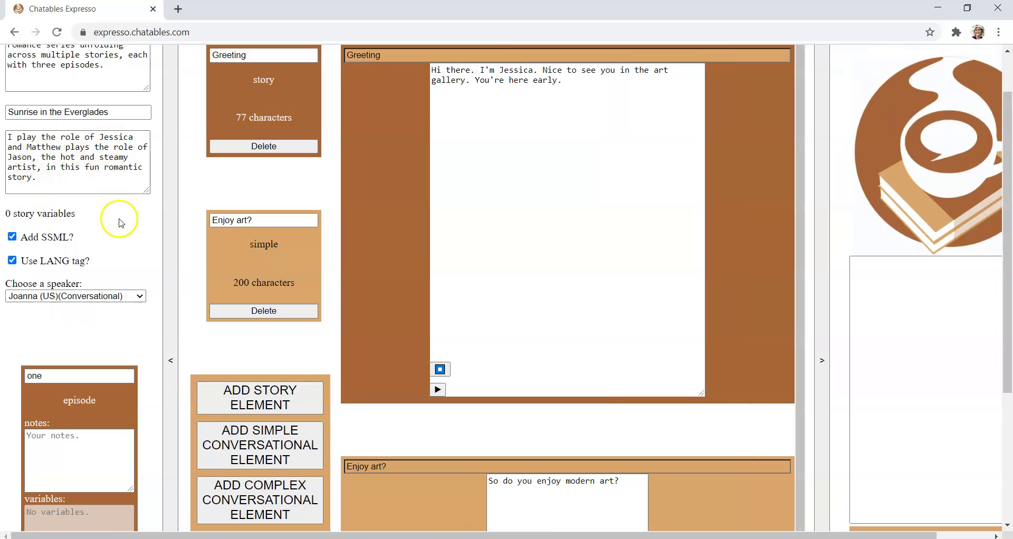
{"action": "left_click", "coordinate": [138, 296]}
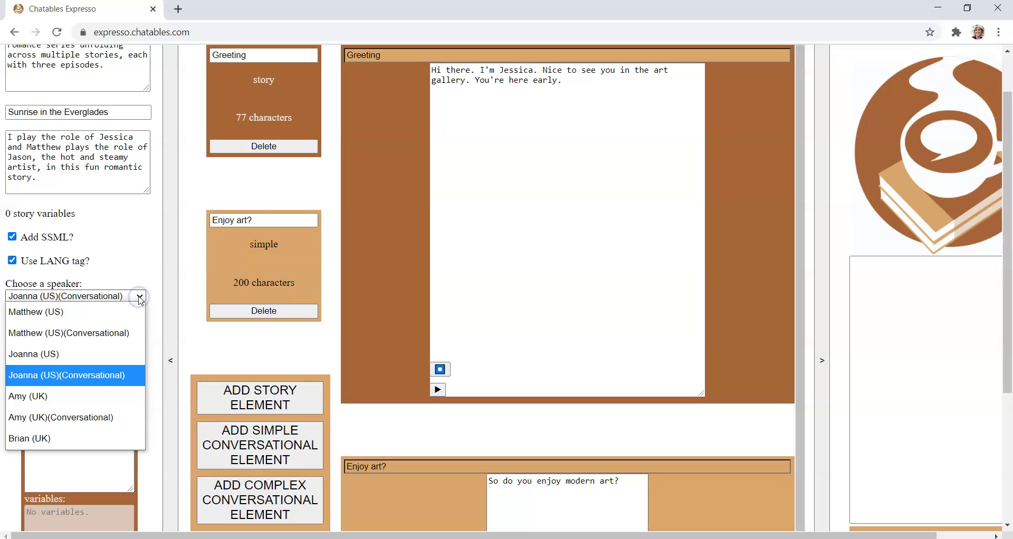
{"action": "left_click", "coordinate": [118, 417]}
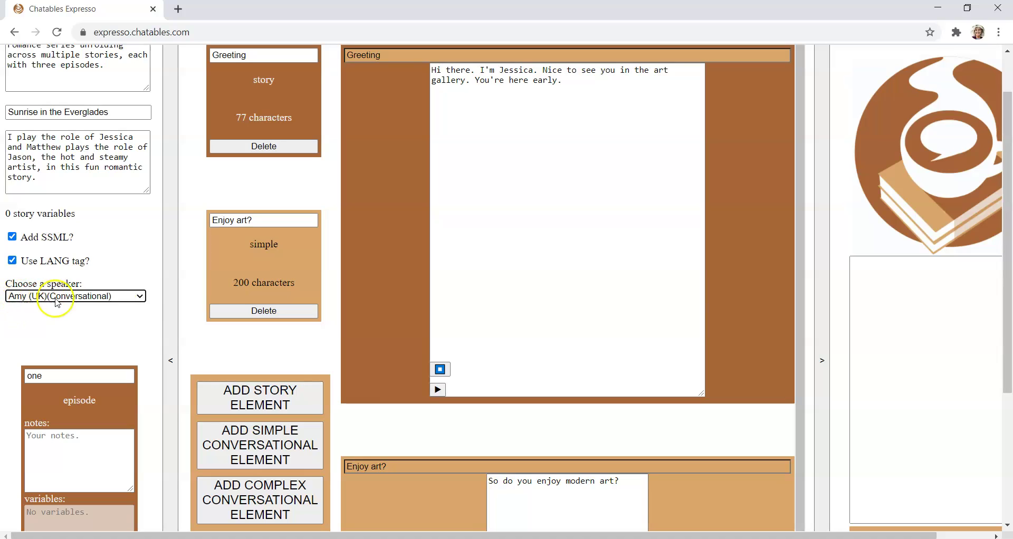
{"action": "left_click", "coordinate": [163, 285]}
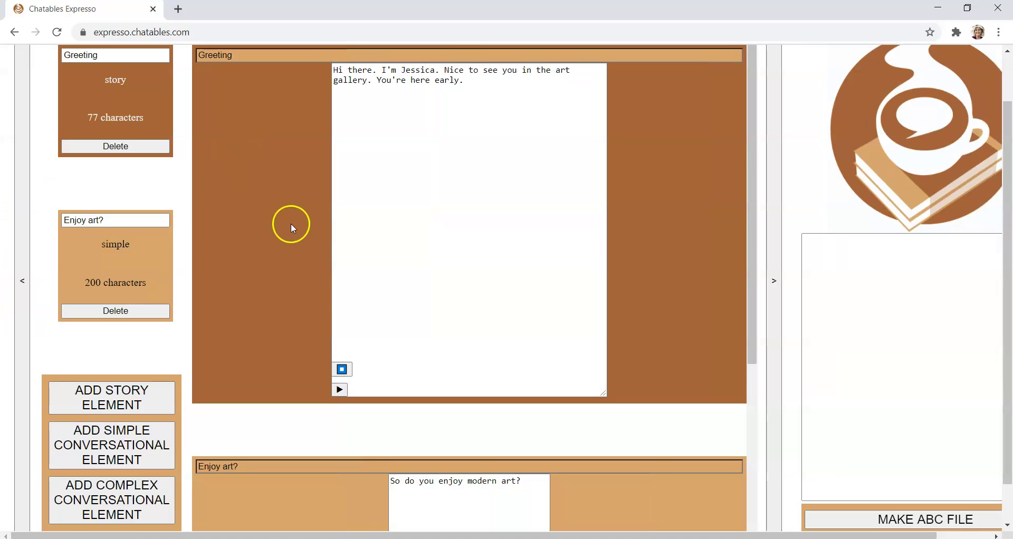
- Listen to the spoken preview of the greeting, the modern art question and its positive response
{"action": "left_click", "coordinate": [341, 390]}
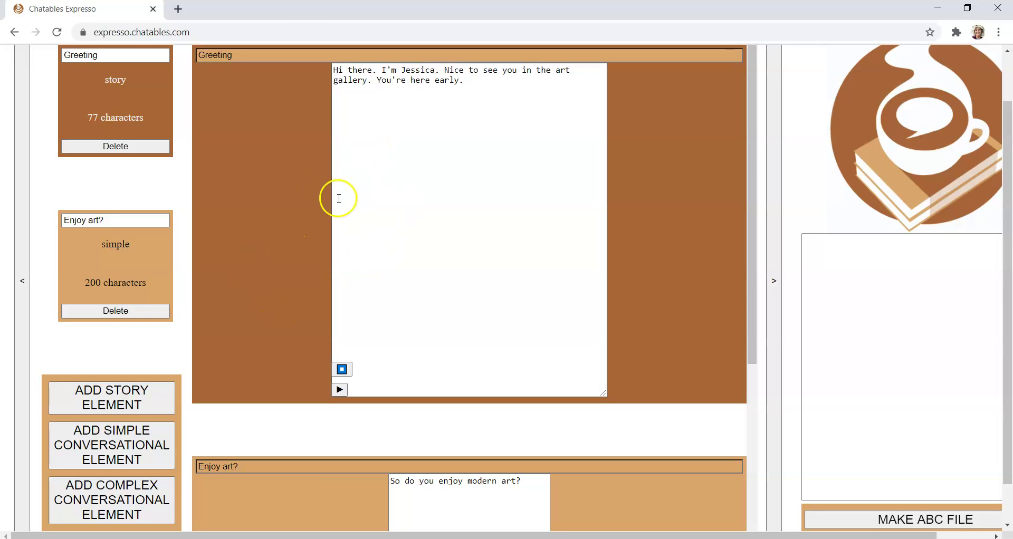
{"action": "scroll", "coordinate": [299, 198], "scroll_direction": "down", "scroll_amount": 6}
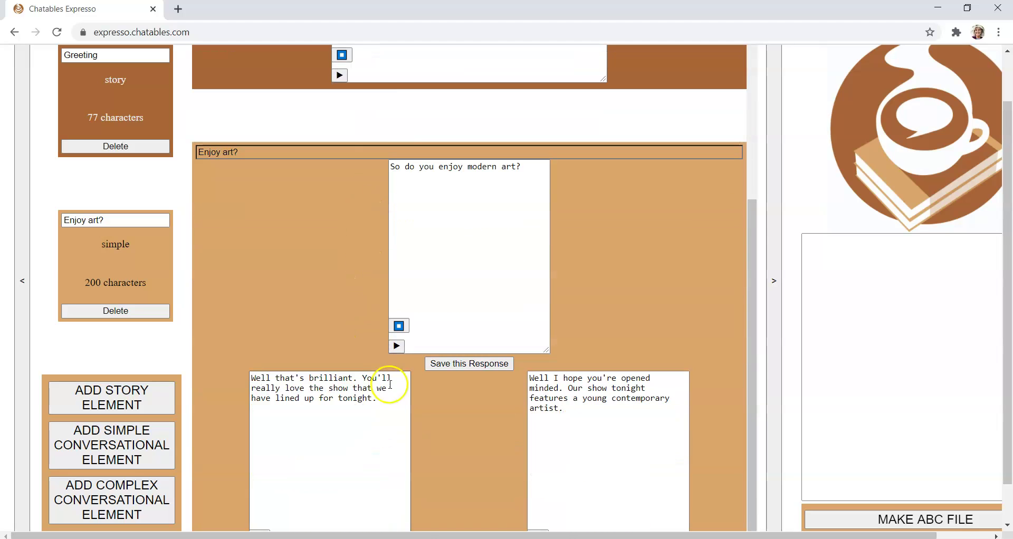
{"action": "left_click", "coordinate": [396, 346]}
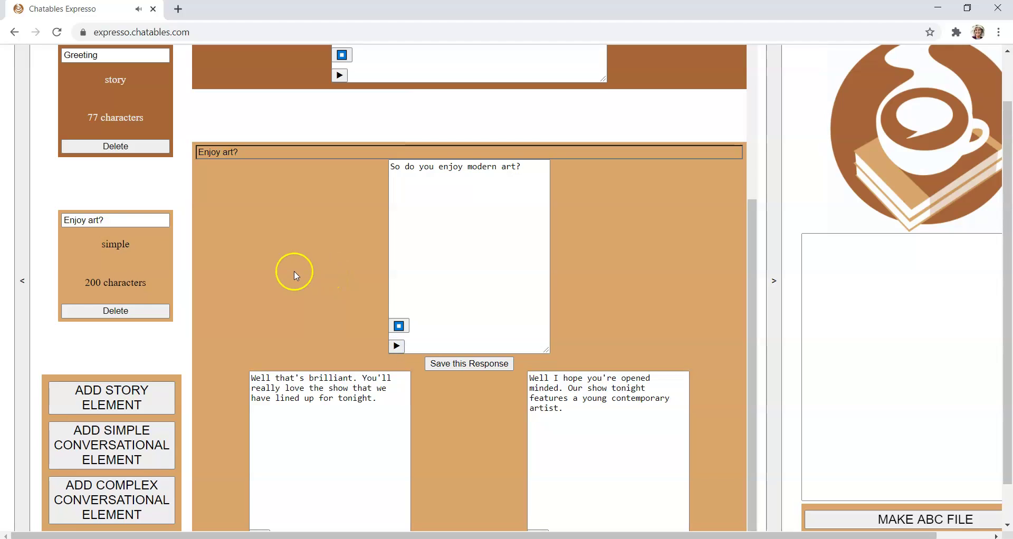
{"action": "scroll", "coordinate": [294, 269], "scroll_direction": "down", "scroll_amount": 1}
{"action": "left_click", "coordinate": [258, 513]}
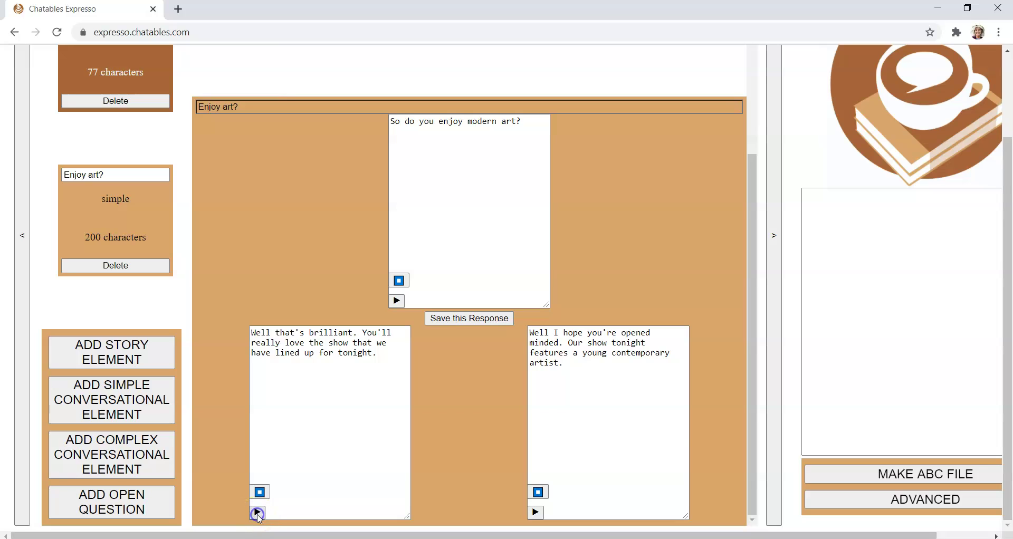
{"action": "left_click", "coordinate": [241, 247]}
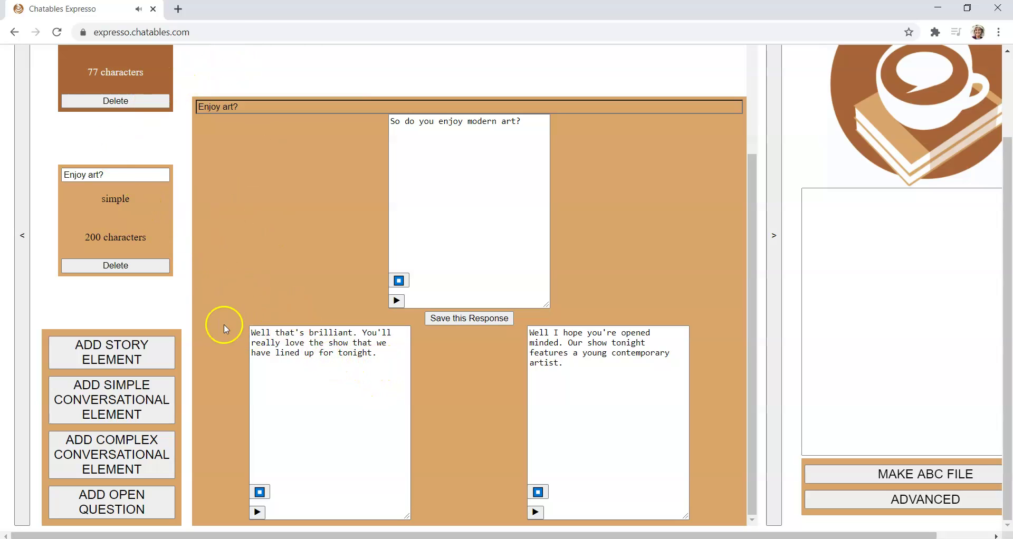
{"action": "scroll", "coordinate": [222, 227], "scroll_direction": "up", "scroll_amount": 6}
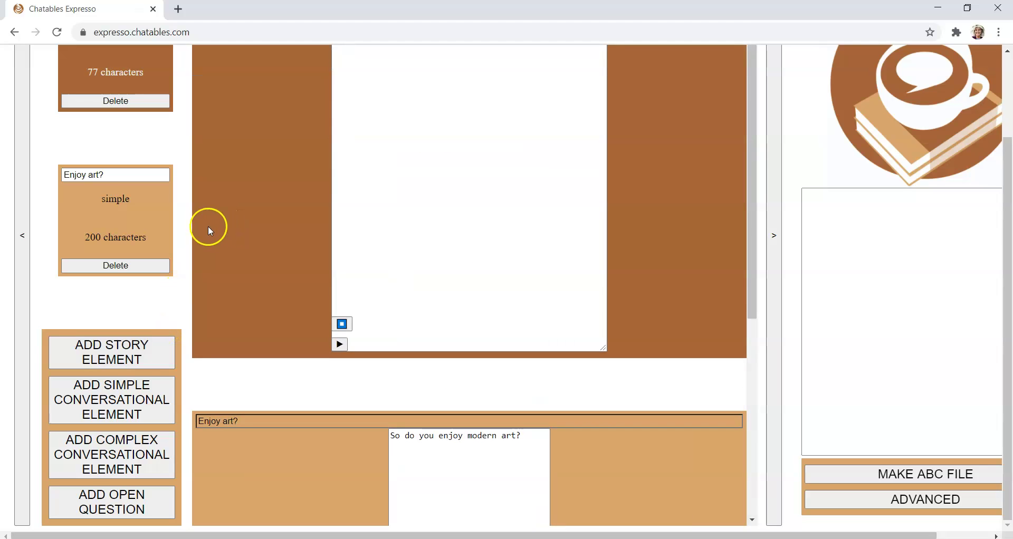
{"action": "scroll", "coordinate": [95, 174], "scroll_direction": "up", "scroll_amount": 2}
{"action": "scroll", "coordinate": [100, 197], "scroll_direction": "down", "scroll_amount": 2}
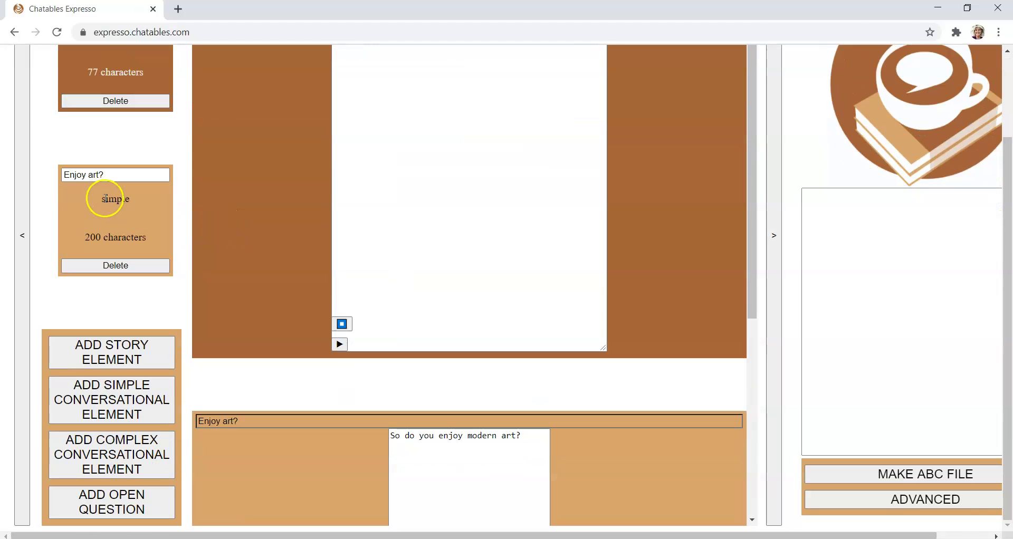
- Add a story element after Enjoy art? and write "The artist's name is" followed by the artist's full name and a period
{"action": "left_click", "coordinate": [119, 351]}
{"action": "left_click", "coordinate": [414, 196]}
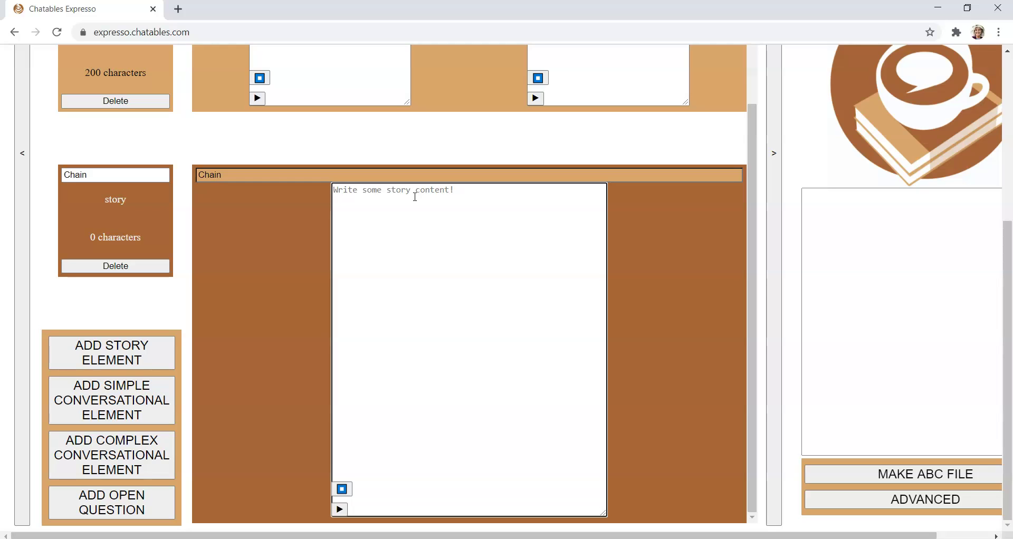
{"action": "type", "text": "The"}
{"action": "type", "text": "sti's nam"}
{"action": "key", "text": "BackSpace"}
{"action": "key", "text": "BackSpace"}
{"action": "key", "text": "BackSpace"}
{"action": "key", "text": "BackSpace"}
{"action": "key", "text": "BackSpace"}
{"action": "key", "text": "BackSpace"}
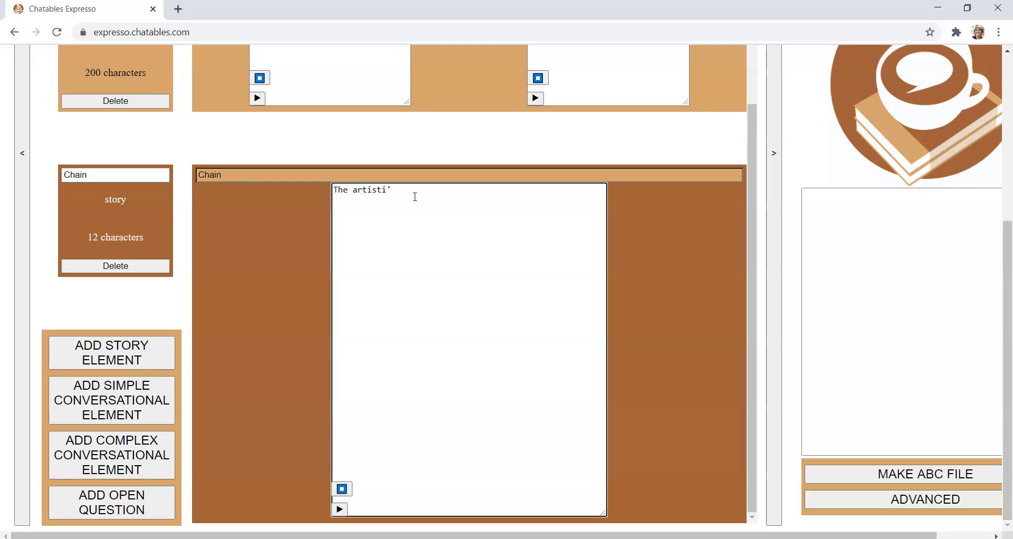
{"action": "type", "text": "'s name is Jason Butterfield. dkdkdksldjflsdjflsjdfsdflsdjflsjd"}
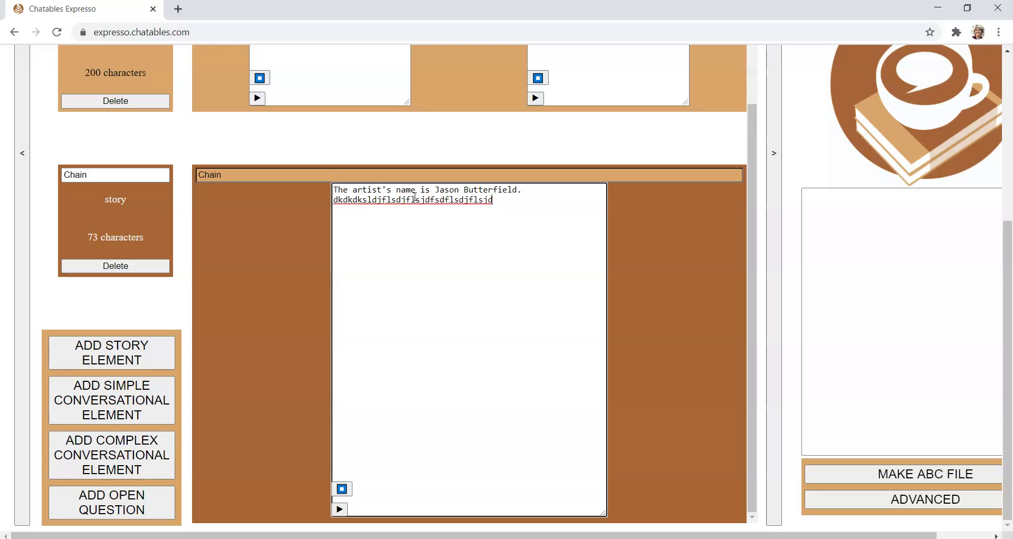
{"action": "left_click_drag", "start_coordinate": [494, 201], "coordinate": [333, 200]}
{"action": "key", "text": "BackSpace"}
- Rename the new story element as "Talk about" followed by the artist's first name
{"action": "left_click_drag", "start_coordinate": [125, 174], "coordinate": [61, 172]}
{"action": "type", "text": "Talk"}
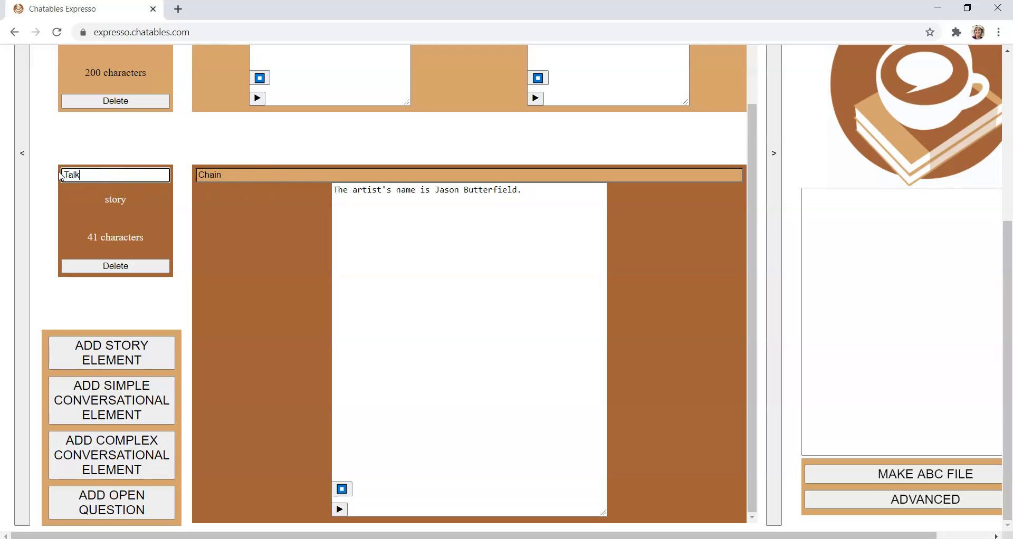
{"action": "type", "text": " about Jason"}
{"action": "left_click", "coordinate": [216, 216]}
- Add an open question at the end of the episode with the prompt "What's your favorite color?"
{"action": "scroll", "coordinate": [119, 185], "scroll_direction": "up", "scroll_amount": 5}
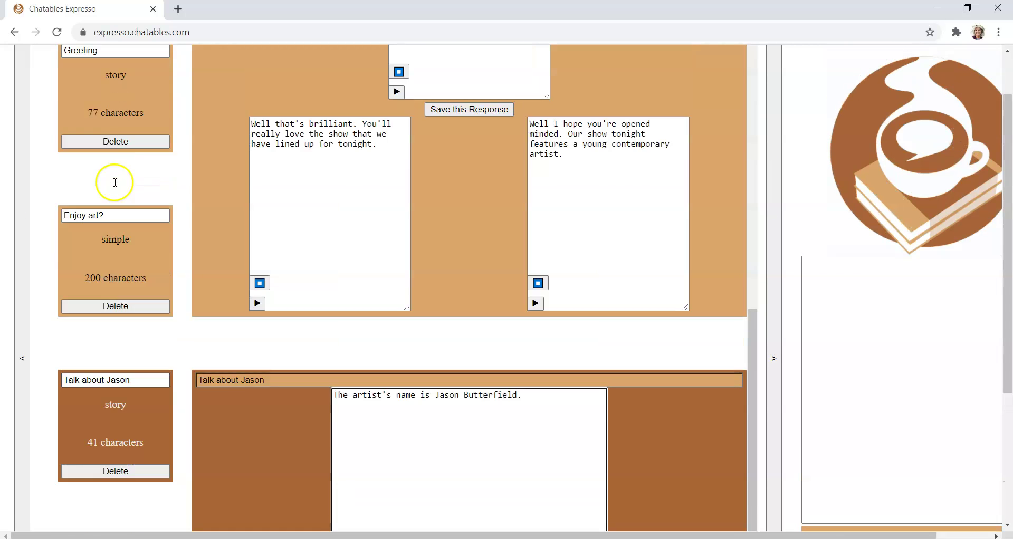
{"action": "scroll", "coordinate": [116, 186], "scroll_direction": "down", "scroll_amount": 2}
{"action": "scroll", "coordinate": [115, 184], "scroll_direction": "down", "scroll_amount": 3}
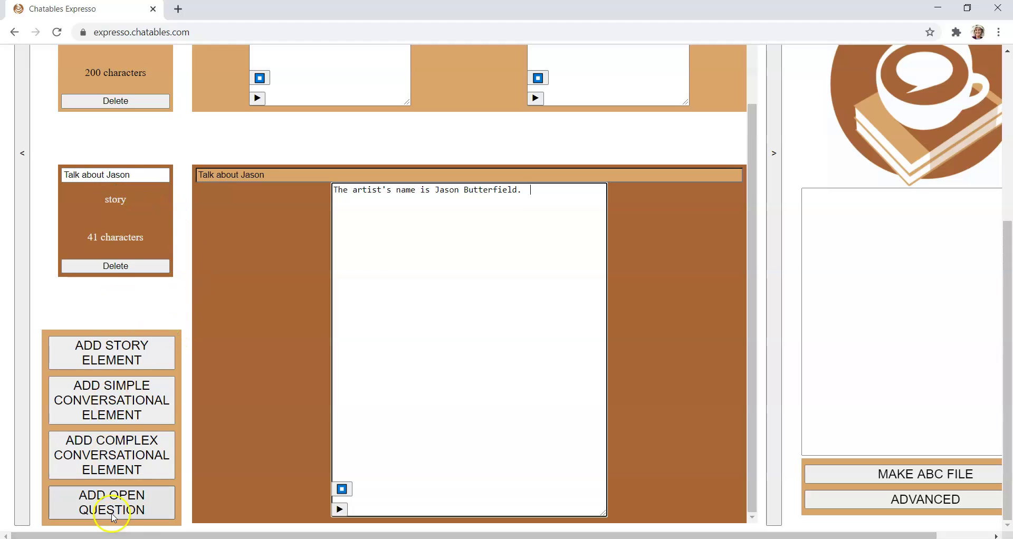
{"action": "scroll", "coordinate": [287, 393], "scroll_direction": "up", "scroll_amount": 10}
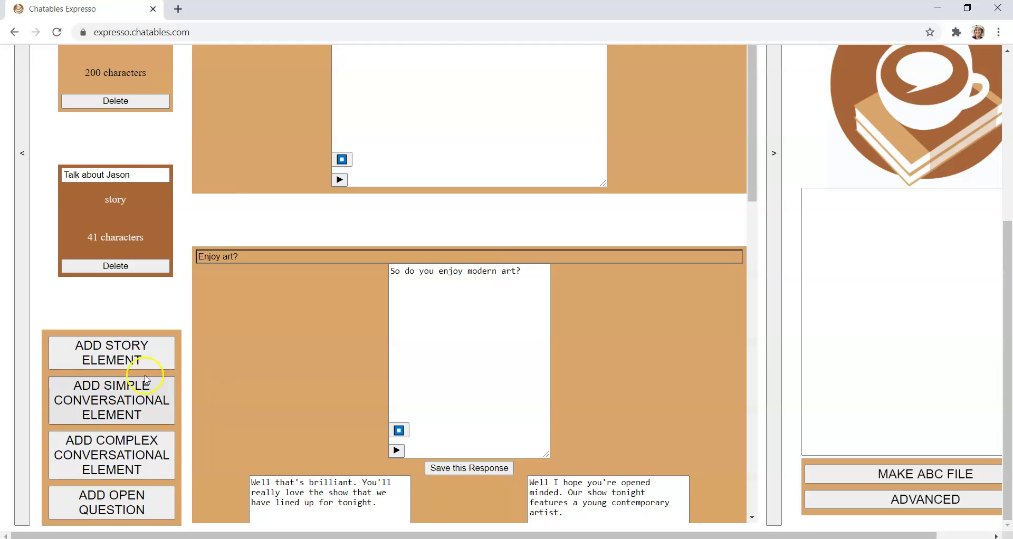
{"action": "scroll", "coordinate": [258, 421], "scroll_direction": "down", "scroll_amount": 6}
{"action": "scroll", "coordinate": [259, 421], "scroll_direction": "down", "scroll_amount": 5}
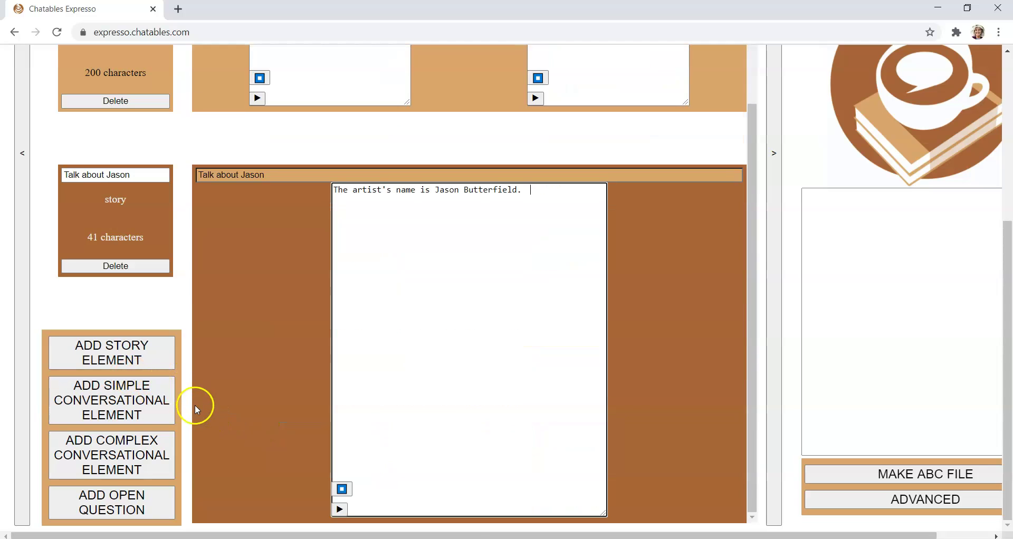
{"action": "left_click", "coordinate": [127, 506]}
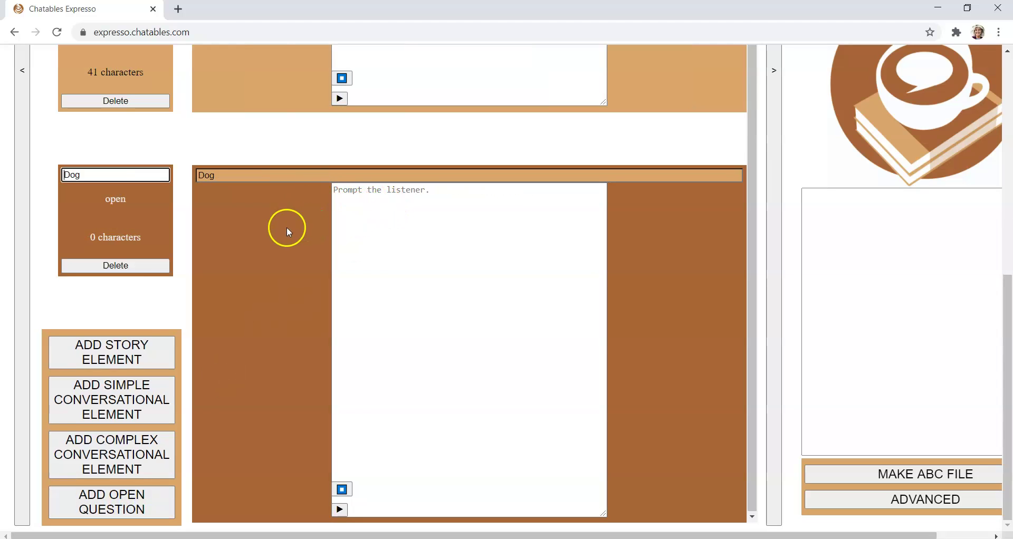
{"action": "left_click", "coordinate": [369, 199]}
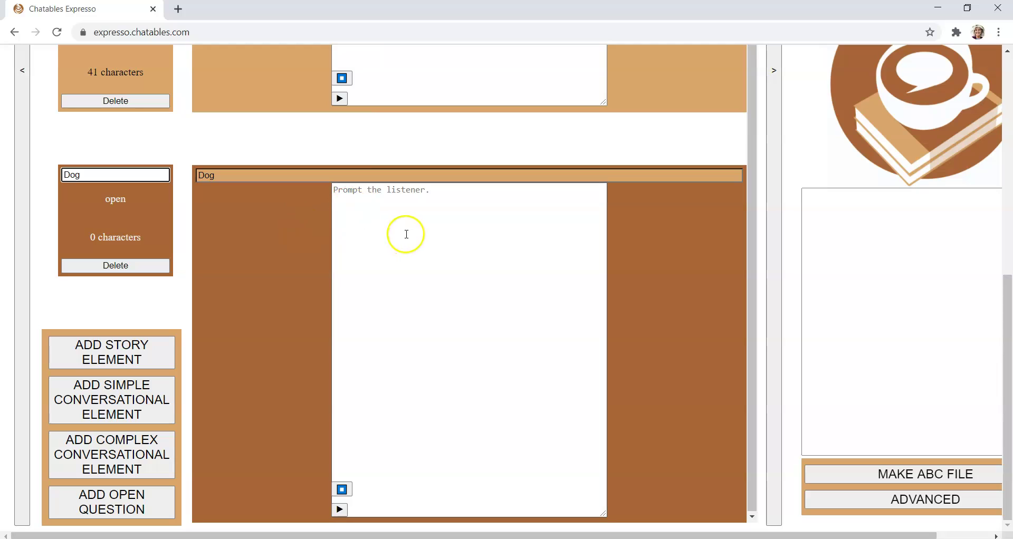
{"action": "left_click", "coordinate": [378, 201]}
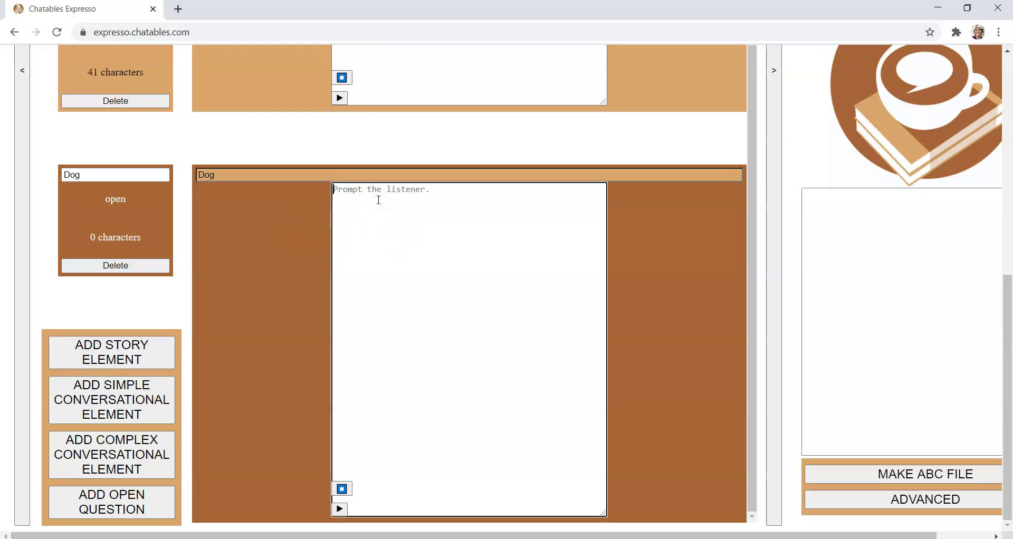
{"action": "left_click", "coordinate": [425, 223]}
{"action": "type", "text": "What's your favorite color?"}
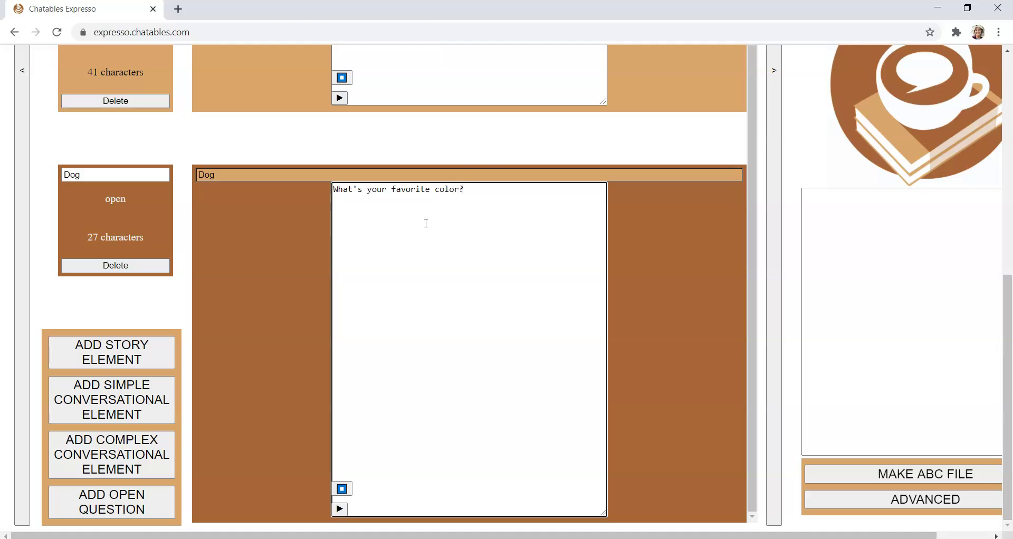
- Append "Let me ask." to the text of the story element that introduces the artist
{"action": "scroll", "coordinate": [472, 159], "scroll_direction": "up", "scroll_amount": 6}
{"action": "left_click", "coordinate": [527, 107]}
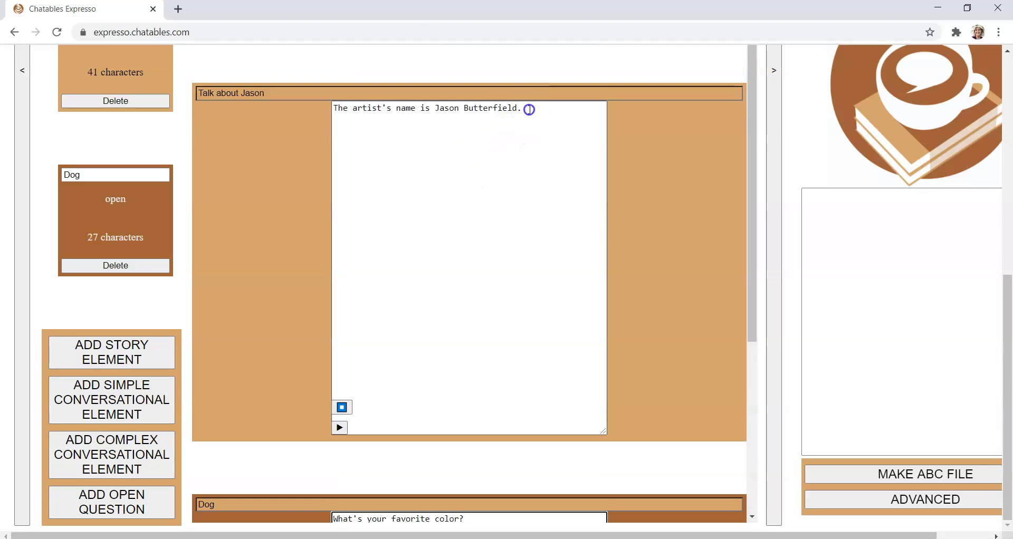
{"action": "type", "text": "Let me ask."}
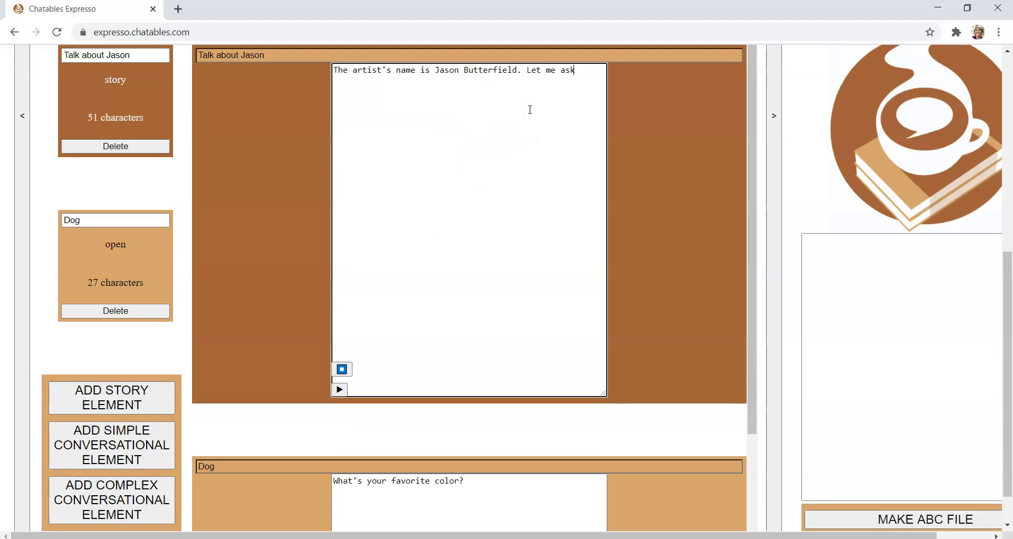
- Listen to the artist introduction and the open color question, and check how their texts follow each other
{"action": "left_click", "coordinate": [339, 390]}
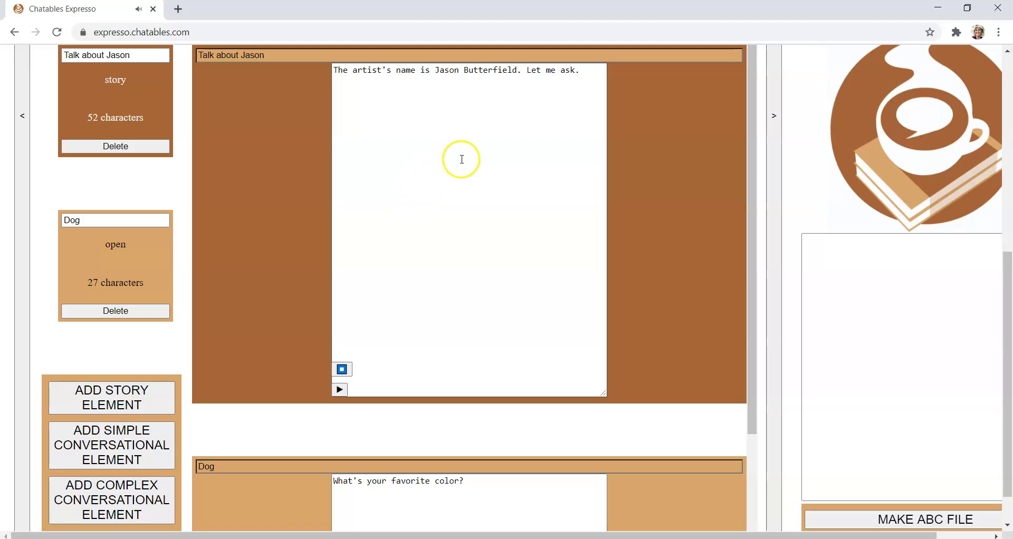
{"action": "scroll", "coordinate": [430, 183], "scroll_direction": "down", "scroll_amount": 1}
{"action": "scroll", "coordinate": [430, 183], "scroll_direction": "down", "scroll_amount": 8}
{"action": "left_click", "coordinate": [339, 513]}
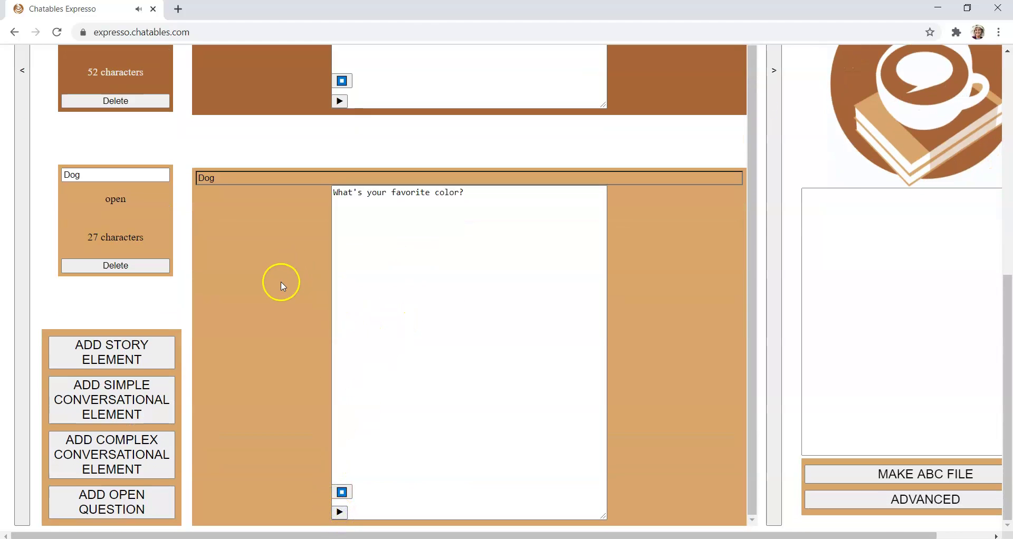
{"action": "scroll", "coordinate": [280, 282], "scroll_direction": "up", "scroll_amount": 10}
{"action": "scroll", "coordinate": [526, 226], "scroll_direction": "up", "scroll_amount": 3}
{"action": "scroll", "coordinate": [561, 255], "scroll_direction": "down", "scroll_amount": 4}
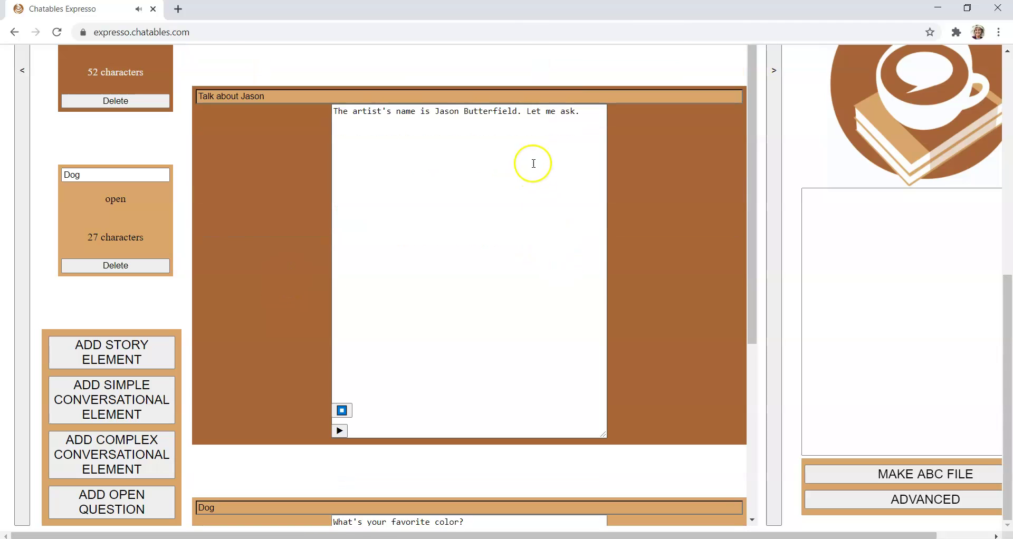
{"action": "scroll", "coordinate": [401, 190], "scroll_direction": "down", "scroll_amount": 6}
{"action": "scroll", "coordinate": [349, 219], "scroll_direction": "up", "scroll_amount": 4}
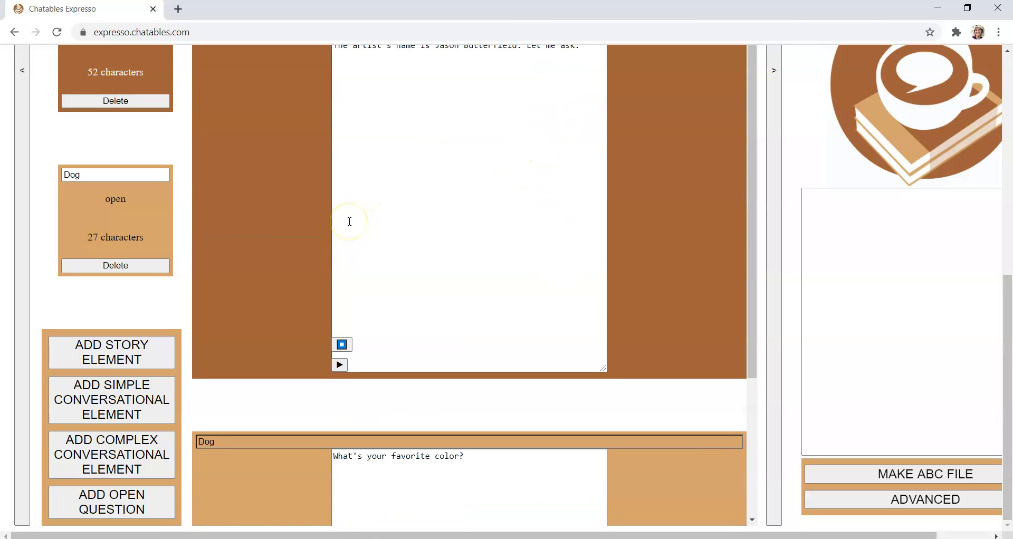
{"action": "scroll", "coordinate": [349, 221], "scroll_direction": "down", "scroll_amount": 4}
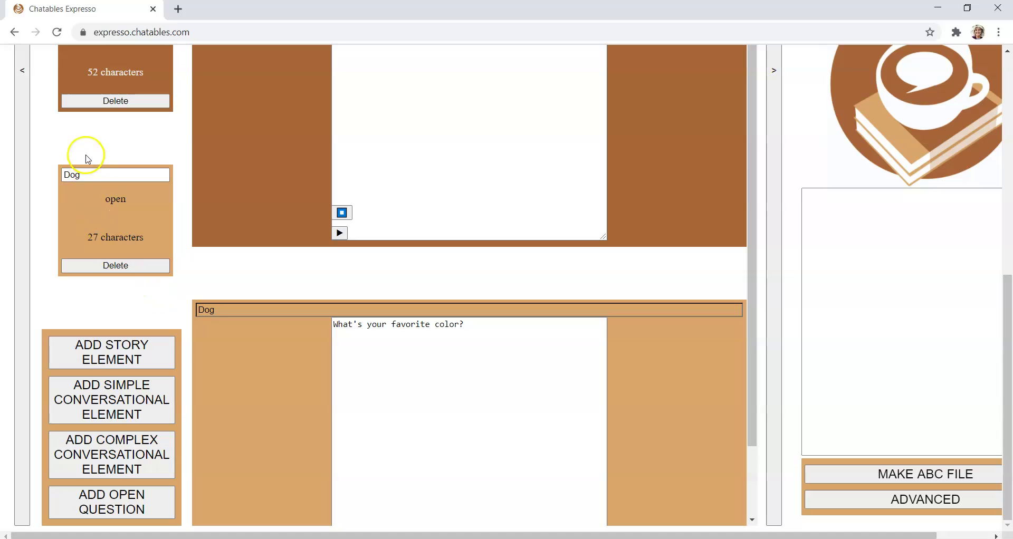
- Rename the open question element as "Favorite color?"
{"action": "left_click", "coordinate": [79, 174]}
{"action": "left_click_drag", "start_coordinate": [80, 175], "coordinate": [62, 170]}
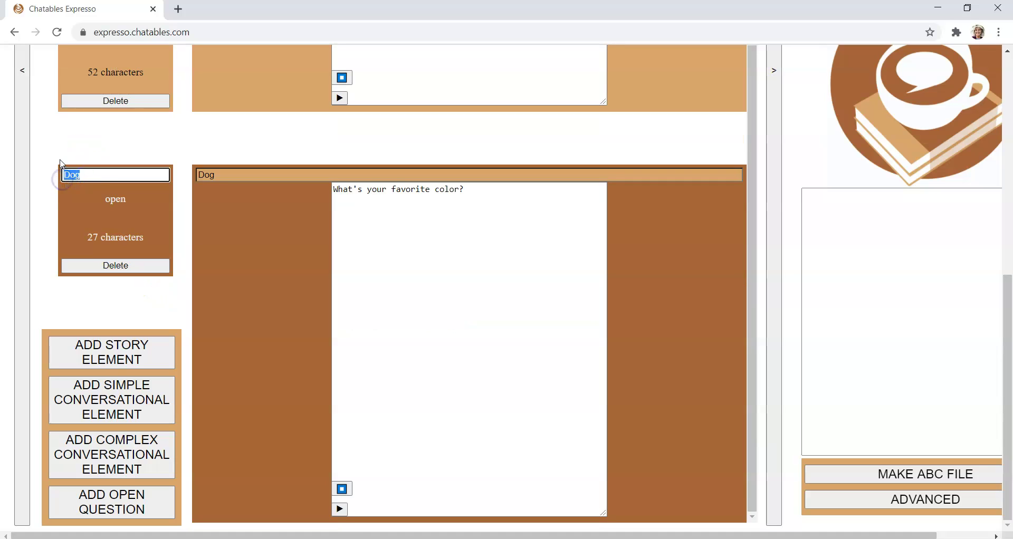
{"action": "type", "text": "fav"}
{"action": "key", "text": "BackSpace"}
{"action": "key", "text": "BackSpace"}
{"action": "key", "text": "BackSpace"}
{"action": "type", "text": "Fa"}
{"action": "left_click", "coordinate": [236, 239]}
{"action": "left_click", "coordinate": [362, 241]}
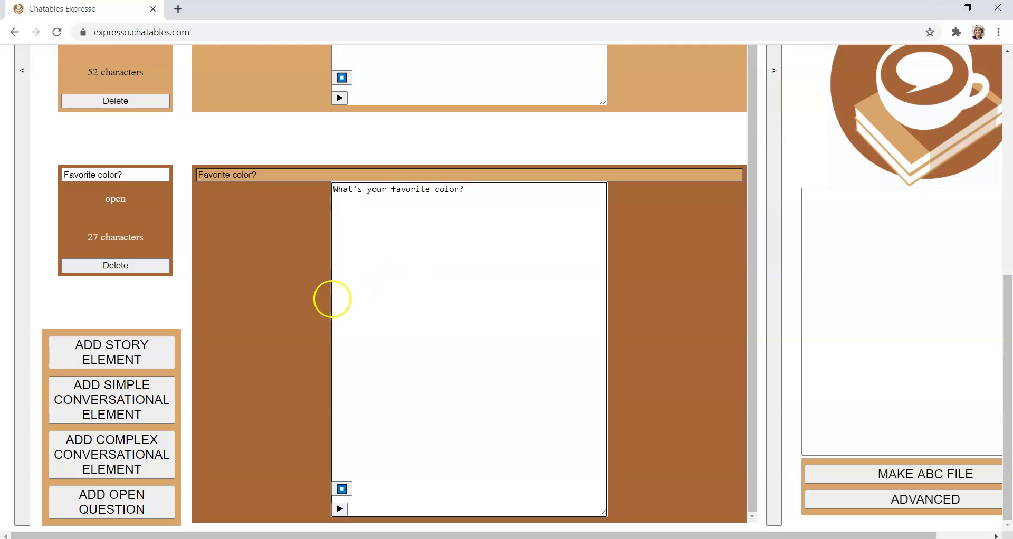
- Add a story element after the color question, beginning with "That's a lovely color. I wonder what that choice says about you"
{"action": "left_click", "coordinate": [127, 356]}
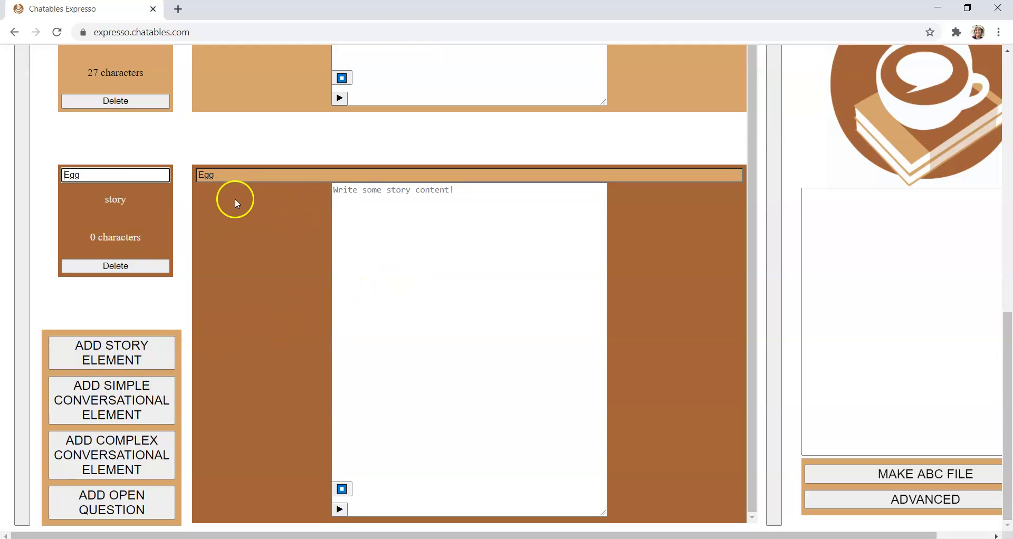
{"action": "scroll", "coordinate": [235, 199], "scroll_direction": "up", "scroll_amount": 5}
{"action": "scroll", "coordinate": [229, 211], "scroll_direction": "down", "scroll_amount": 2}
{"action": "scroll", "coordinate": [229, 210], "scroll_direction": "down", "scroll_amount": 3}
{"action": "left_click", "coordinate": [388, 213]}
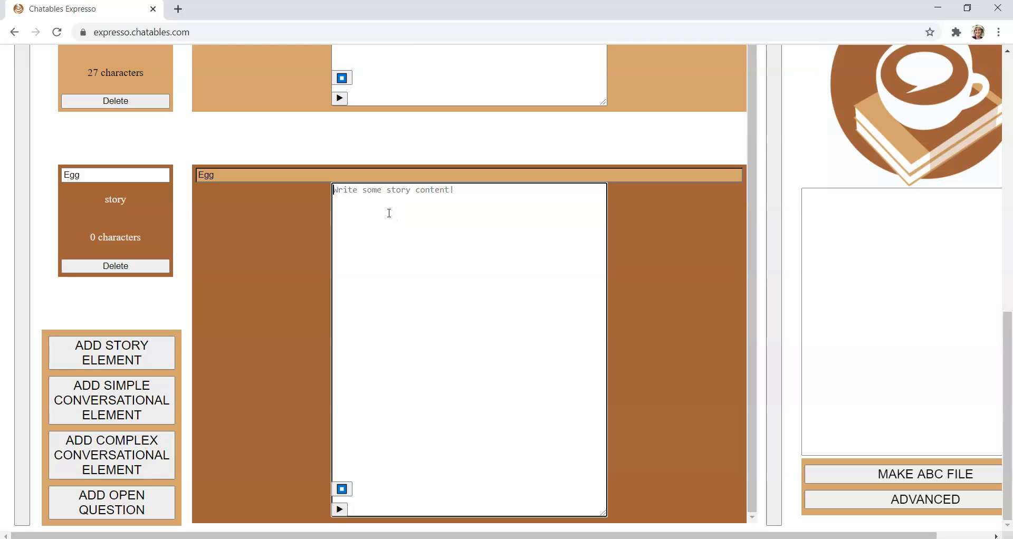
{"action": "type", "text": "Th"}
{"action": "type", "text": "at's a love"}
{"action": "type", "text": "ly cold"}
{"action": "type", "text": "r, but"}
{"action": "key", "text": "BackSpace"}
{"action": "key", "text": "BackSpace"}
{"action": "key", "text": "BackSpace"}
{"action": "key", "text": "BackSpace"}
{"action": "key", "text": "BackSpace"}
{"action": "key", "text": "BackSpace"}
{"action": "type", "text": ". I wond"}
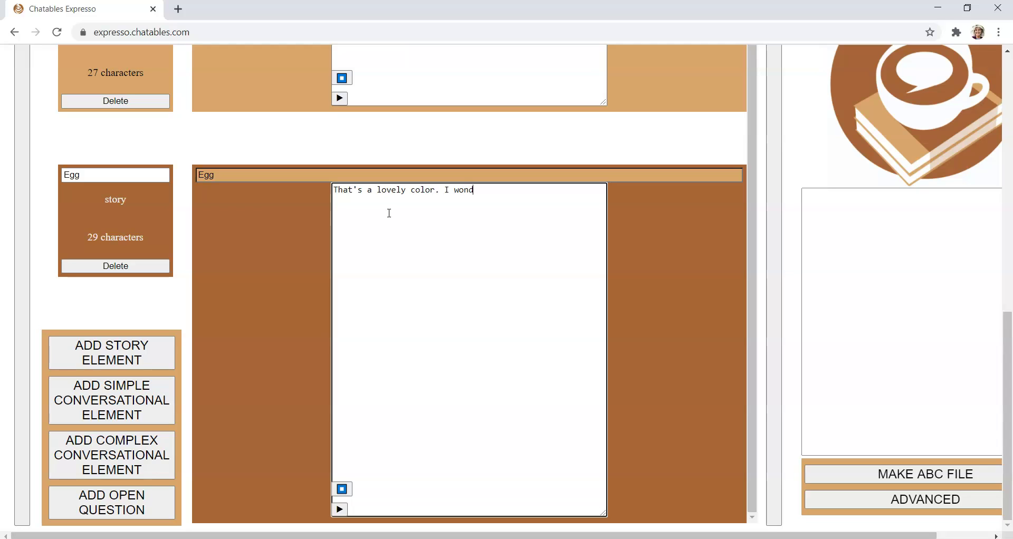
{"action": "type", "text": "er what that choice says about you"}
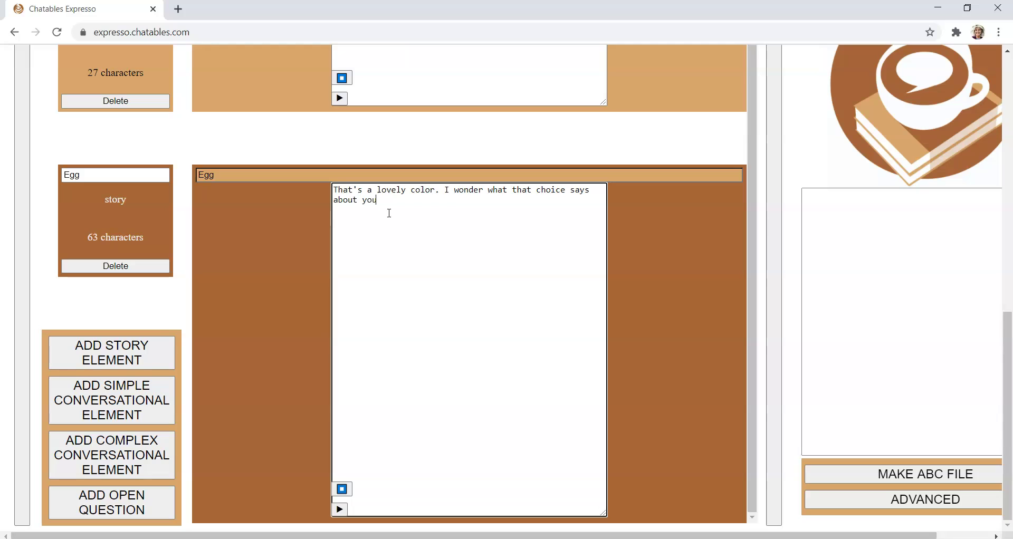
- Extend the text with the character's claim that darker colors, like blue or purple, mean passionate people and lighter shades, such as yellow or pink, thoughtful ones
{"action": "type", "text": "r personality. Jason says people who pref"}
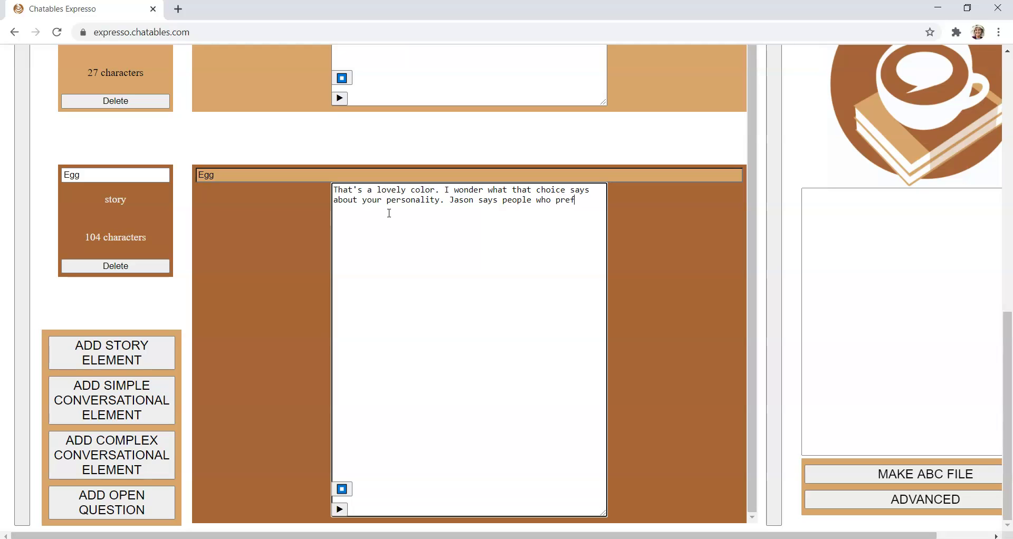
{"action": "type", "text": "er darker colors"}
{"action": "type", "text": ", like blu"}
{"action": "type", "text": "e "}
{"action": "type", "text": "or purpr"}
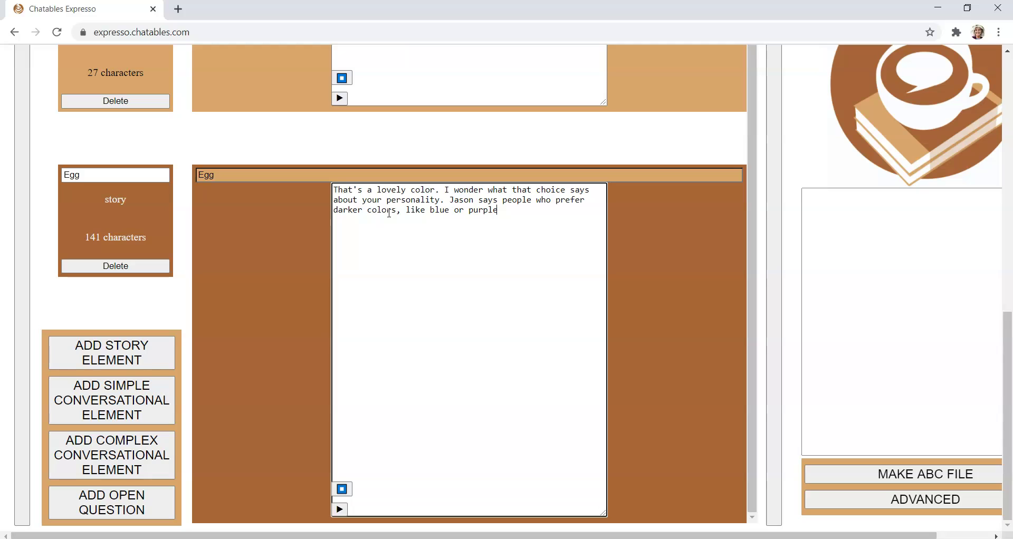
{"action": "type", "text": ", are more passionate, while"}
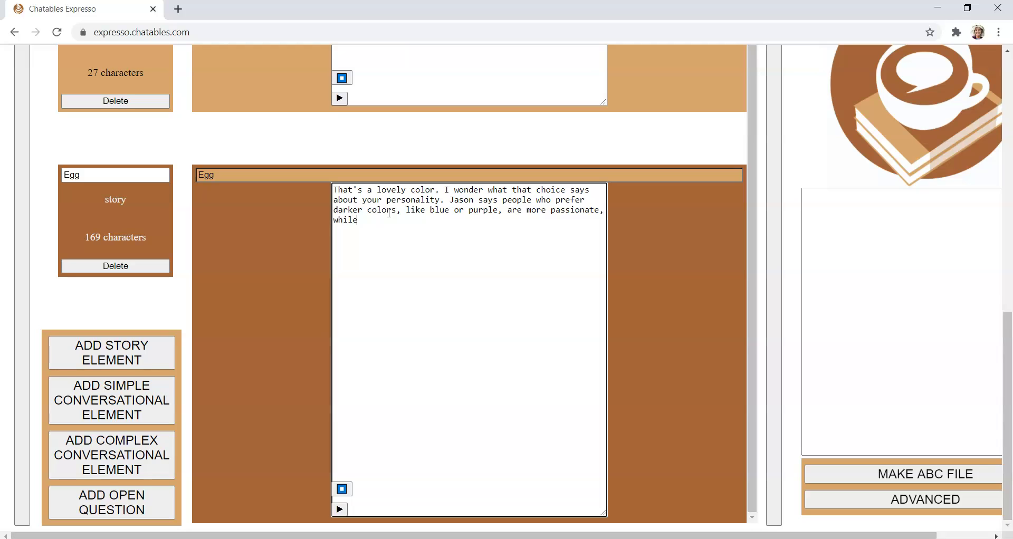
{"action": "type", "text": " people who tend towardslight"}
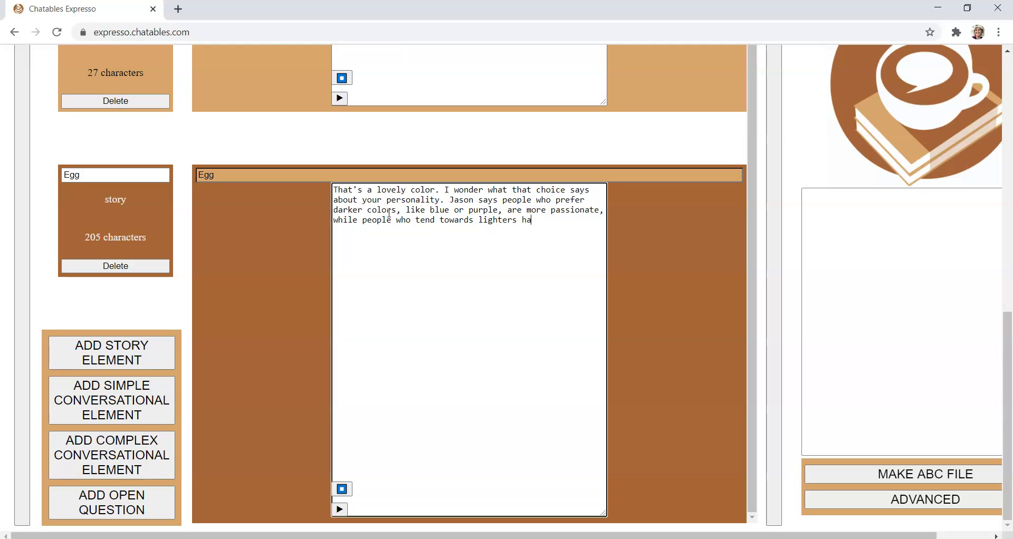
{"action": "type", "text": "er shades, such as yellow or pink, are more thoughtful."}
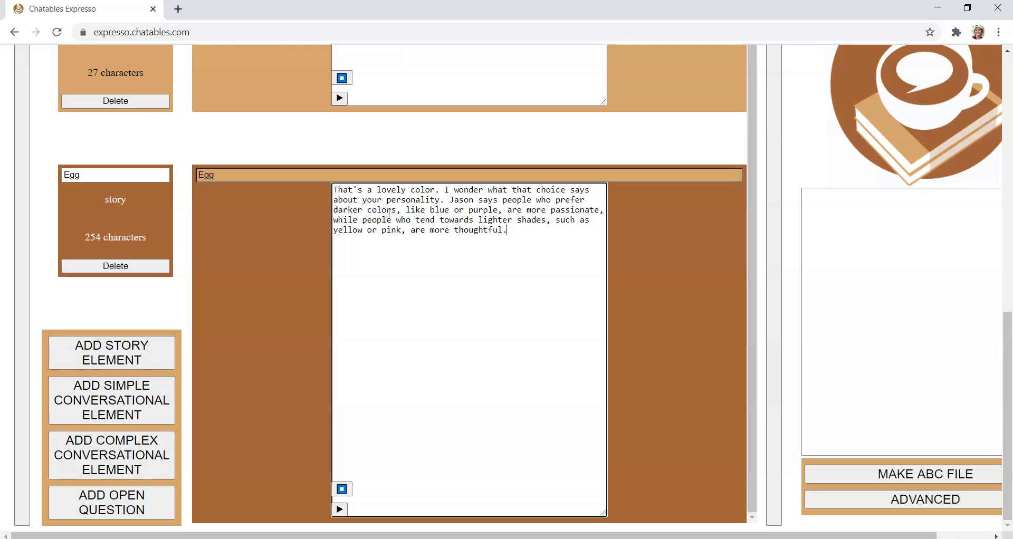
- Rename the new story element as "Color choice"
{"action": "double_click", "coordinate": [117, 176]}
{"action": "type", "text": "Color choice"}
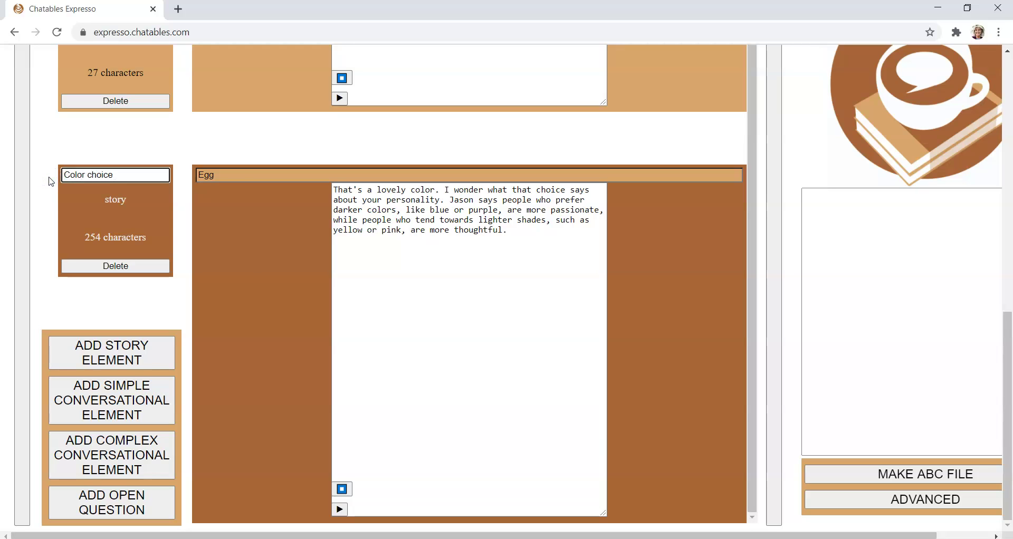
{"action": "left_click", "coordinate": [220, 257]}
{"action": "left_click", "coordinate": [276, 257]}
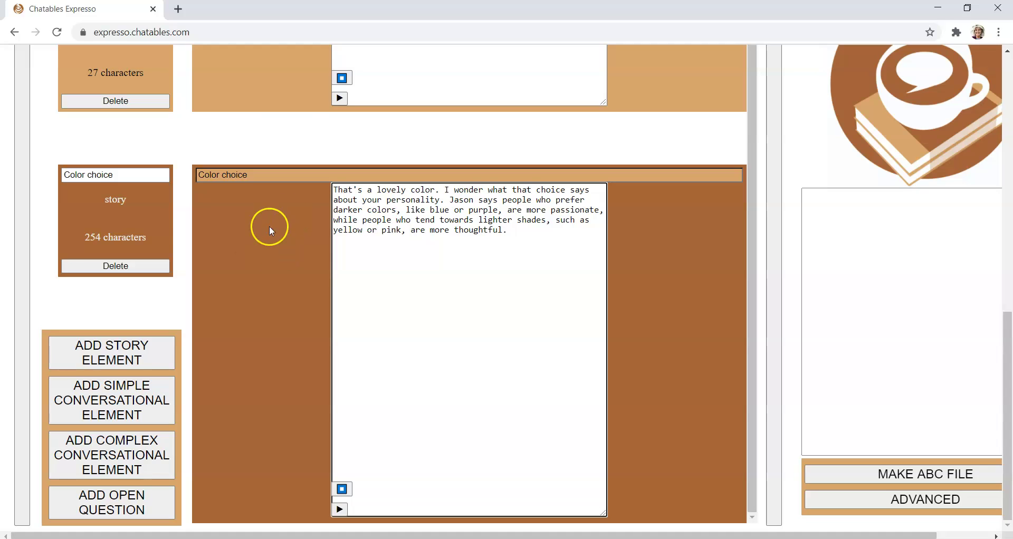
- Append "Continue talking about how her boss made her jump on a flight to Miami." to the Color choice story text
{"action": "left_click", "coordinate": [521, 232]}
{"action": "type", "text": "Conlinue talking"}
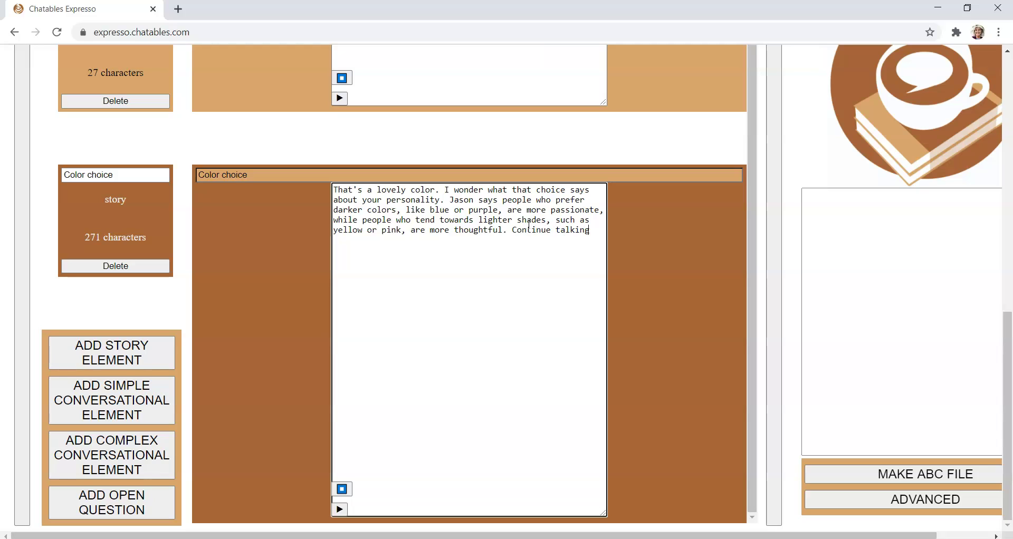
{"action": "type", "text": "a about how her boss mad"}
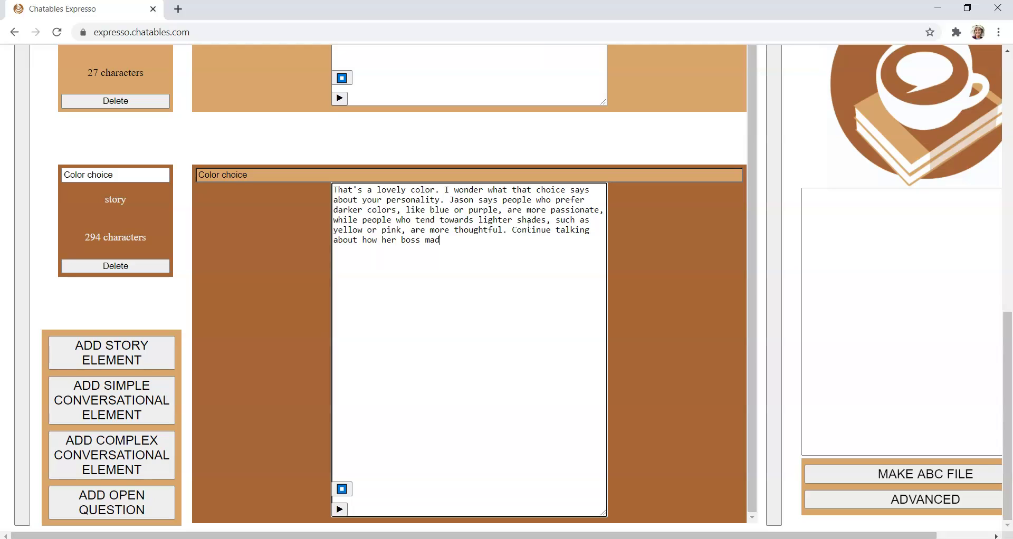
{"action": "type", "text": "e her jump on a flight to Miami."}
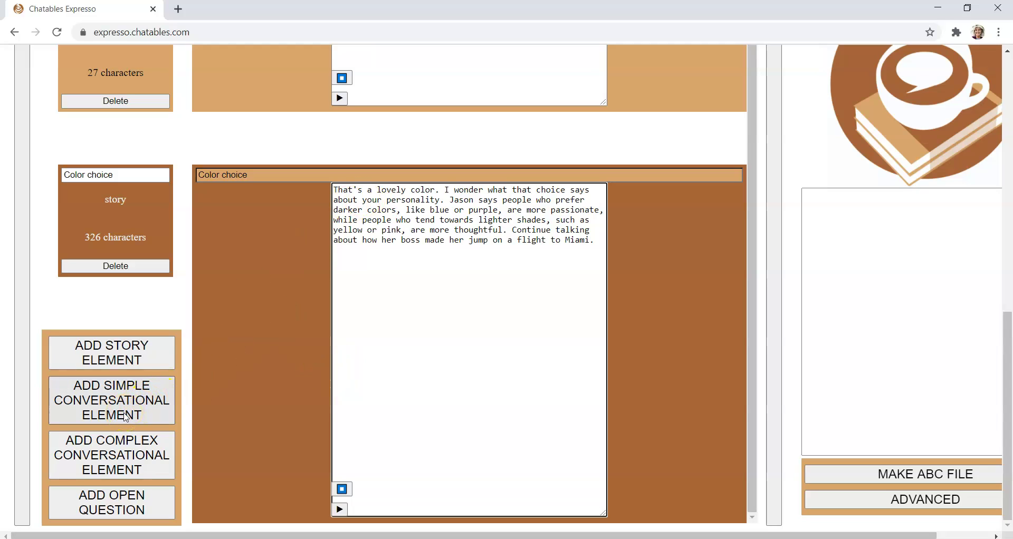
- Add a complex conversational element at the end of the episode with the listener prompt "Would you consider yourself very spontaneous?"
{"action": "left_click", "coordinate": [113, 464]}
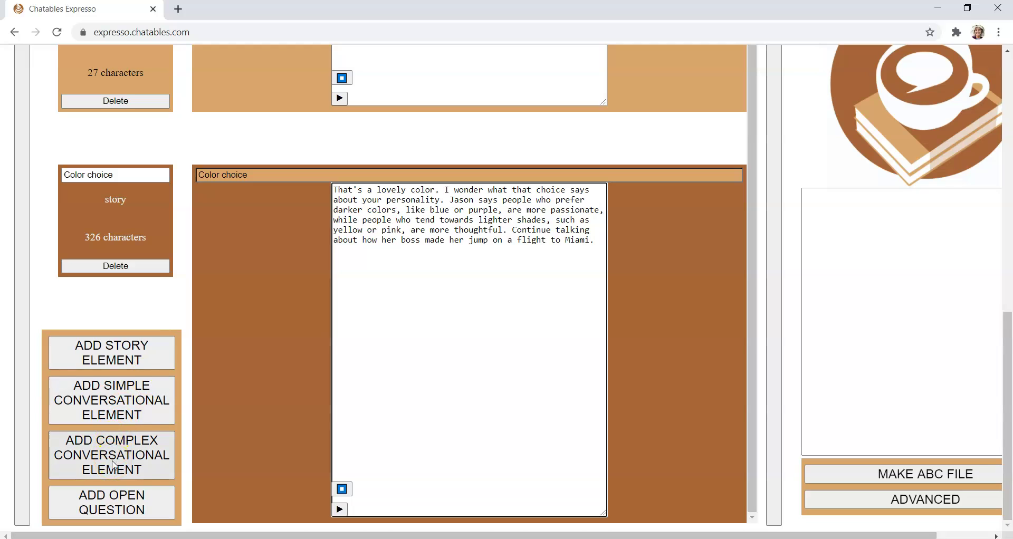
{"action": "left_click", "coordinate": [113, 465]}
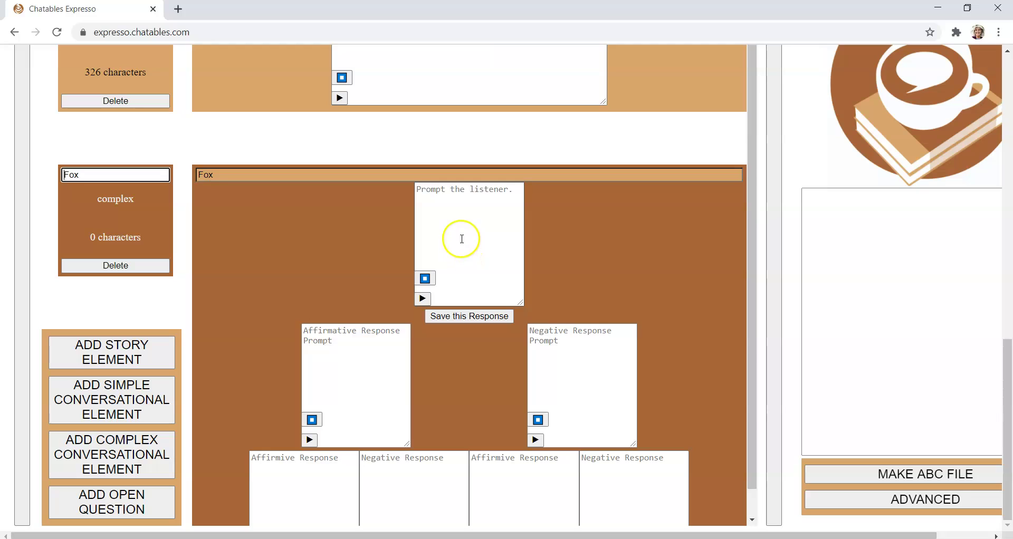
{"action": "scroll", "coordinate": [461, 239], "scroll_direction": "down", "scroll_amount": 1}
{"action": "left_click", "coordinate": [459, 142]}
{"action": "scroll", "coordinate": [459, 137], "scroll_direction": "up", "scroll_amount": 1}
{"action": "type", "text": "Would you condi"}
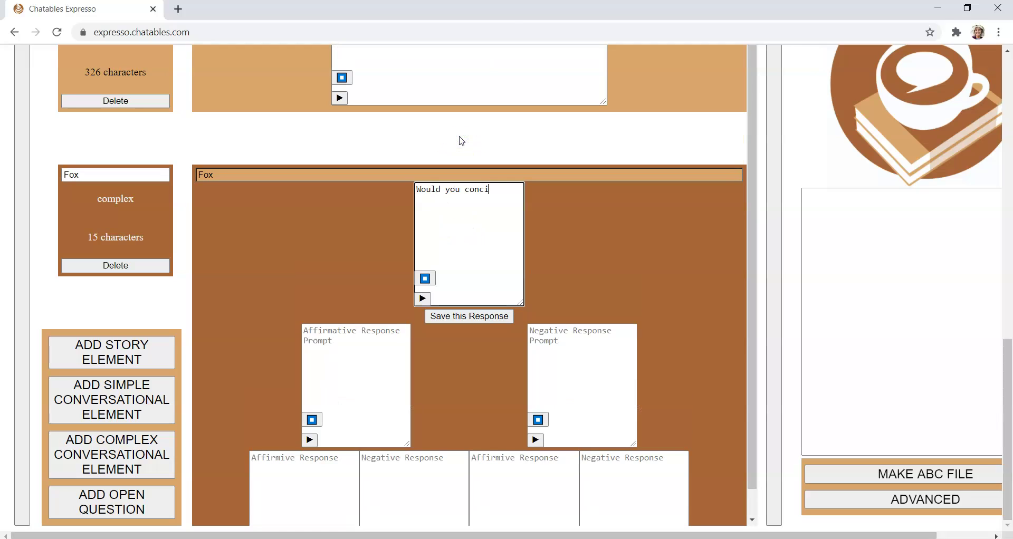
{"action": "key", "text": "BackSpace"}
{"action": "key", "text": "BackSpace"}
{"action": "type", "text": "sider yourself very sponta"}
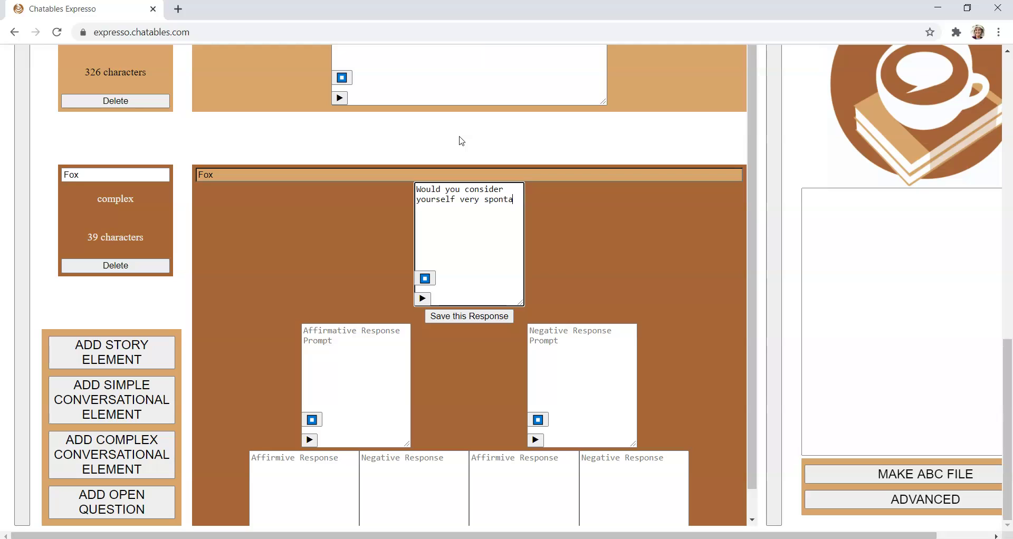
{"action": "type", "text": "neous?"}
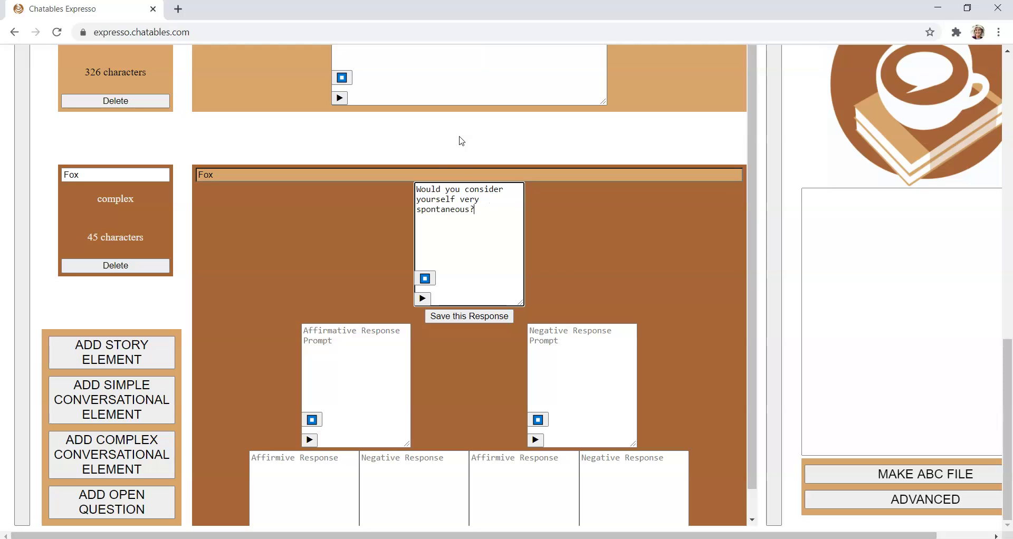
- Write the affirmative prompt "I'm not spontaneous at all. I wish I were. Are you so spontaneous that you would jump on a plane with no luggage?"
{"action": "left_click", "coordinate": [362, 346]}
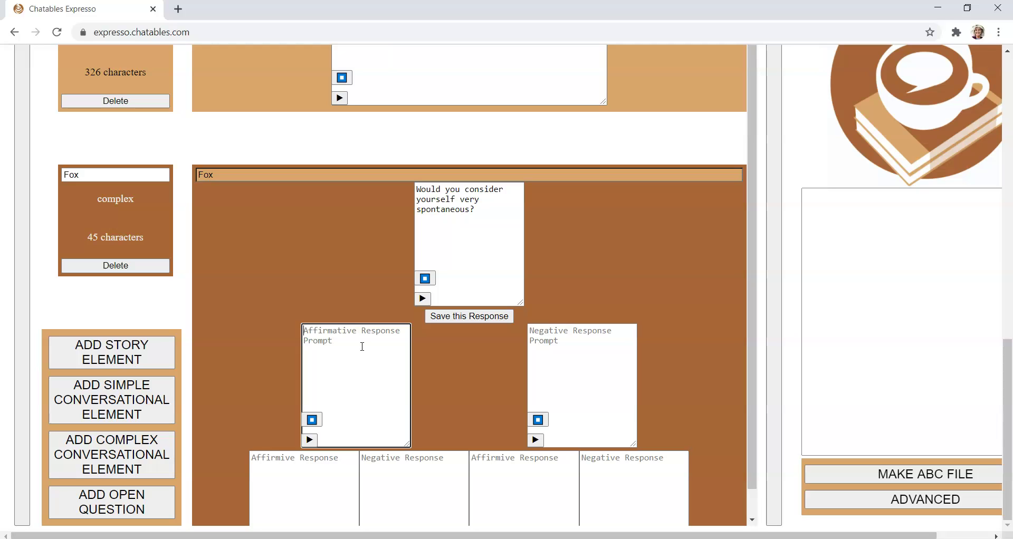
{"action": "type", "text": "I' m"}
{"action": "type", "text": "m not "}
{"action": "type", "text": "spon"}
{"action": "key", "text": "BackSpace"}
{"action": "type", "text": "neous at all. I wish I were. Hav"}
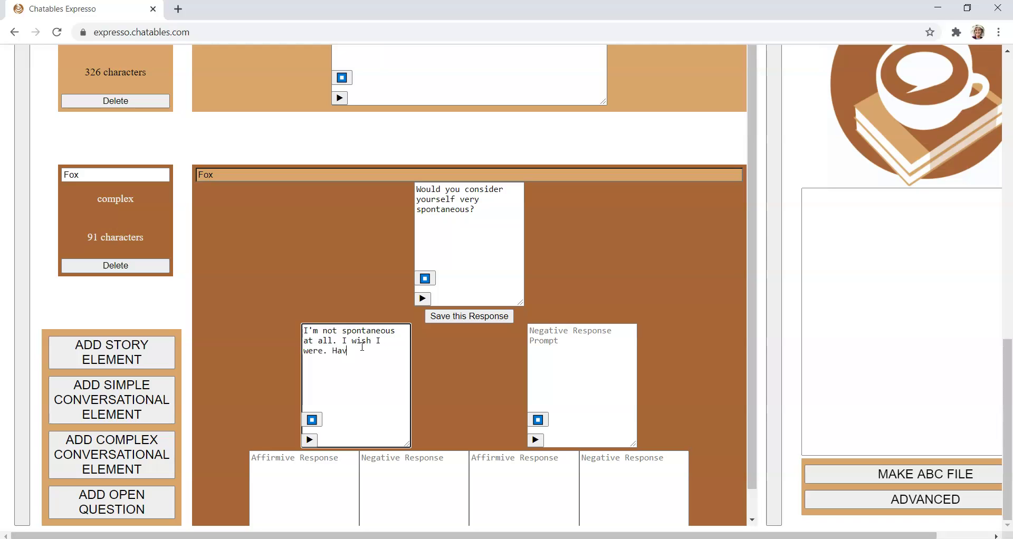
{"action": "type", "text": "e you ever just j"}
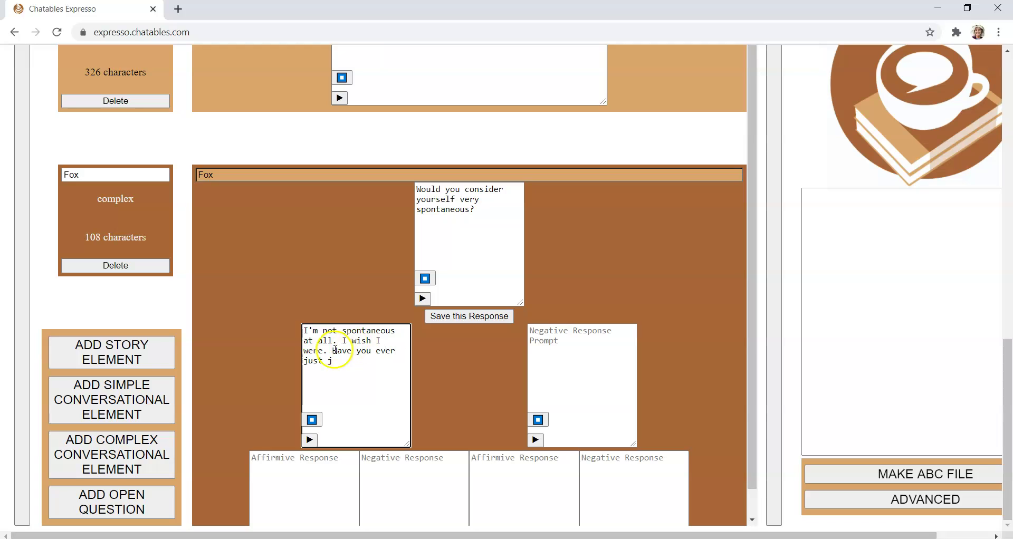
{"action": "left_click_drag", "start_coordinate": [331, 351], "coordinate": [341, 361]}
{"action": "type", "text": "Are yo"}
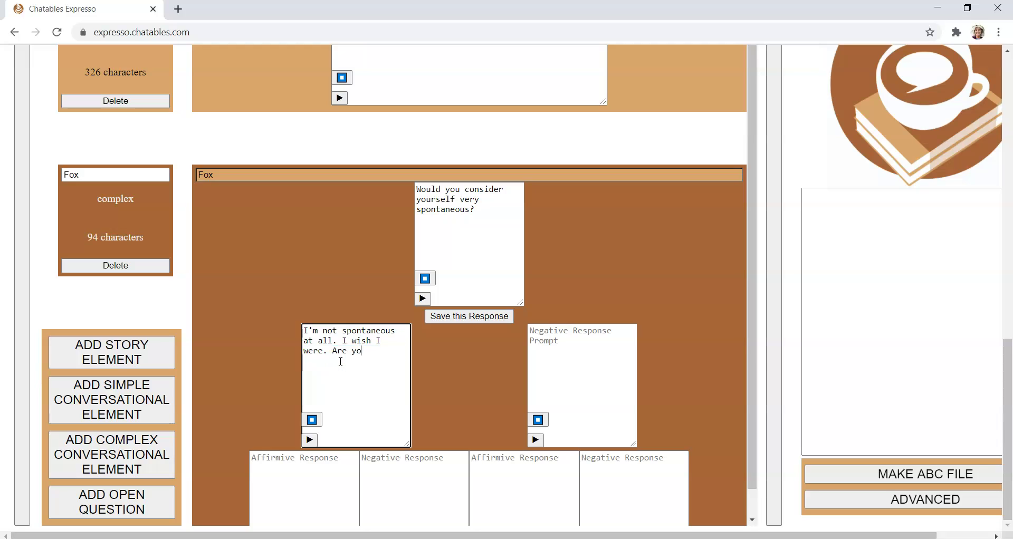
{"action": "type", "text": "u so spontanenous that you would "}
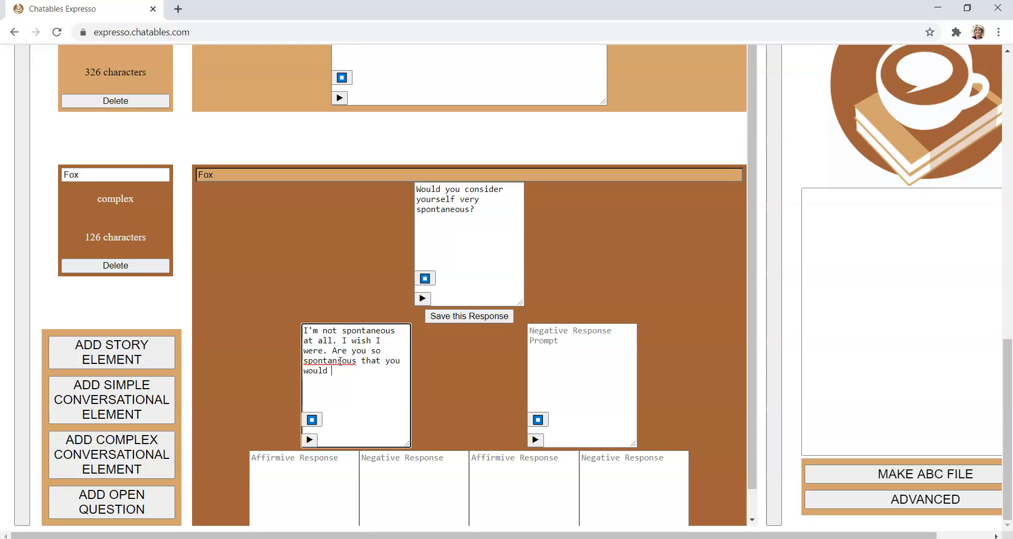
{"action": "type", "text": "jump on a plane with no luggage?"}
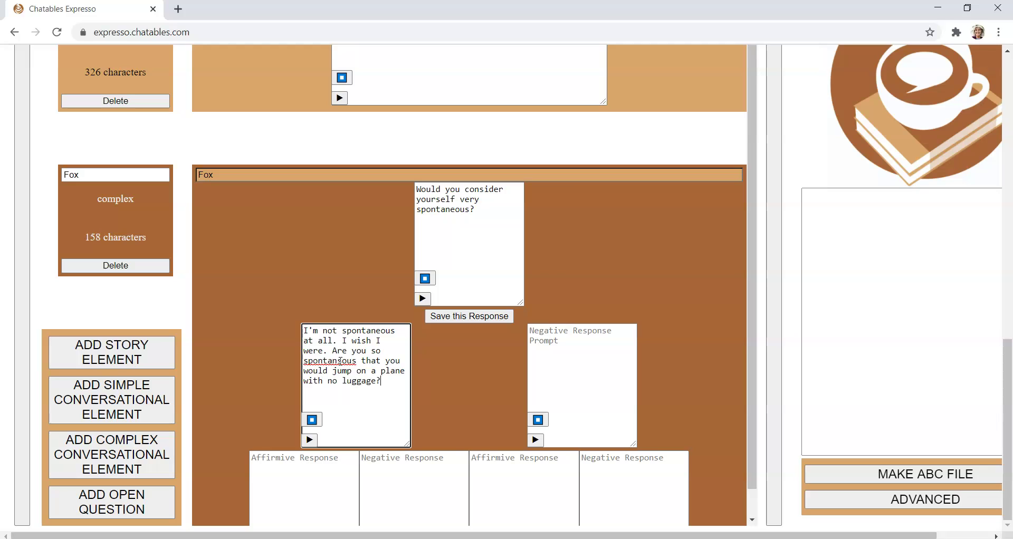
{"action": "right_click", "coordinate": [340, 362]}
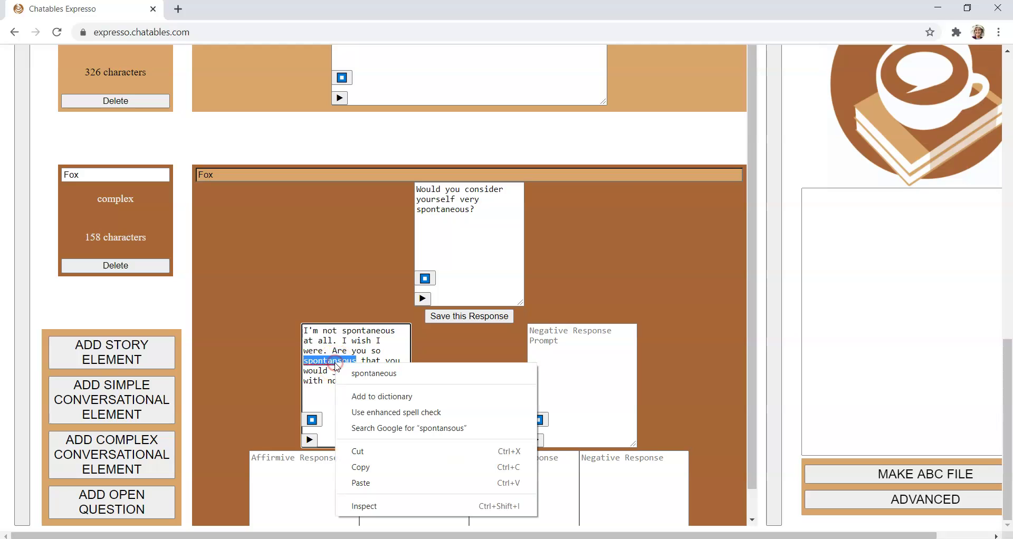
{"action": "left_click", "coordinate": [361, 376]}
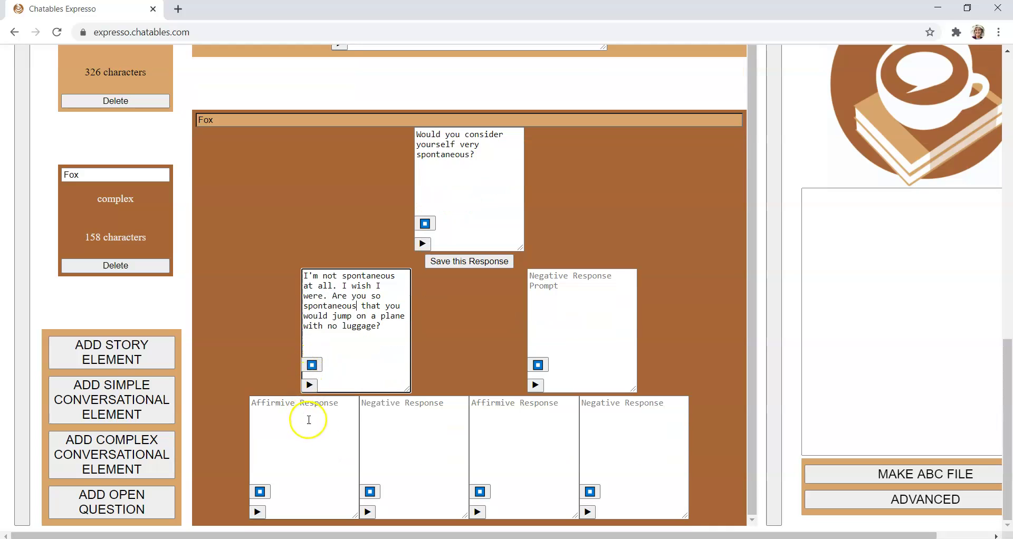
- Enter "Well you're quite the risk-taker, and I really admire that." as the affirmative response to the luggage question
{"action": "left_click", "coordinate": [287, 493]}
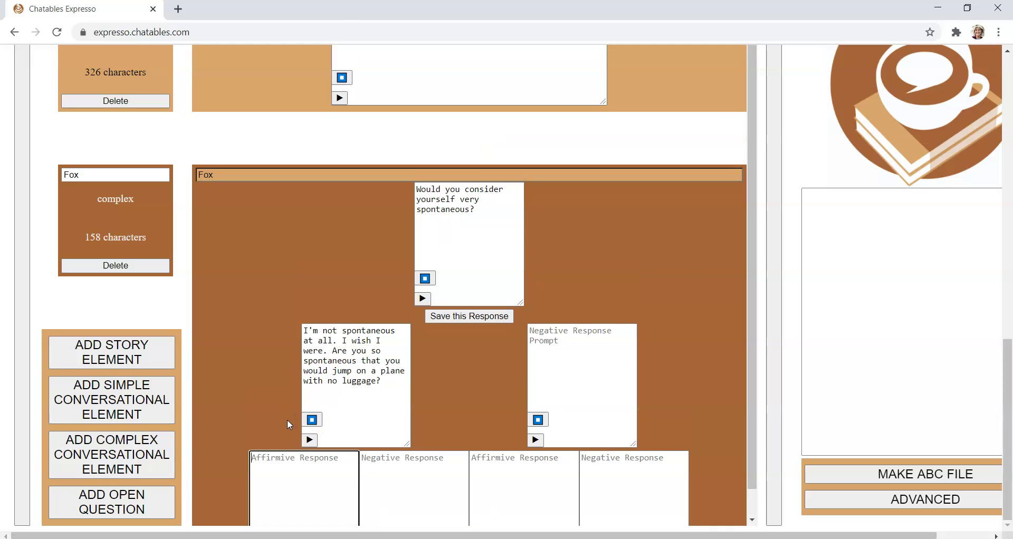
{"action": "type", "text": "Well you're"}
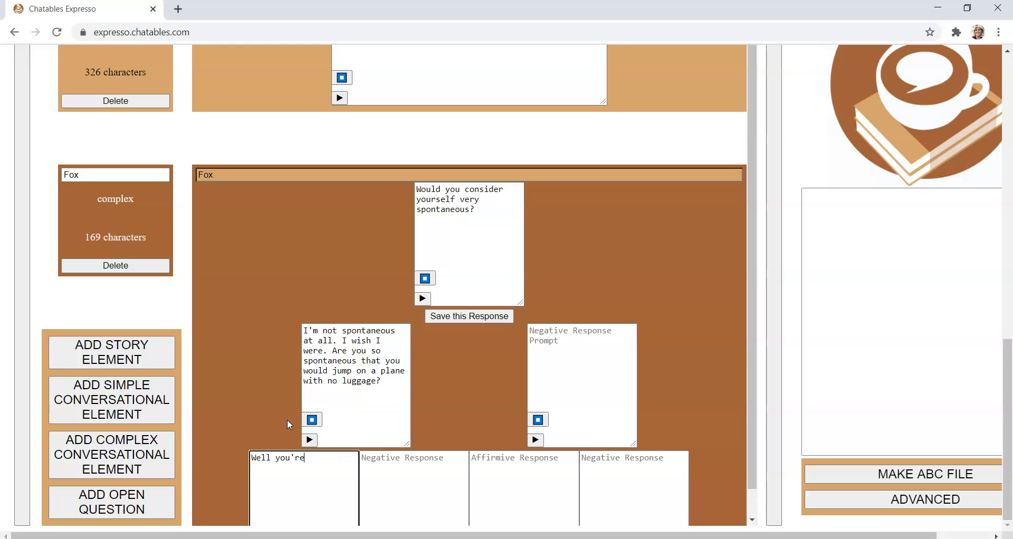
{"action": "type", "text": " quite the risk-taker, and"}
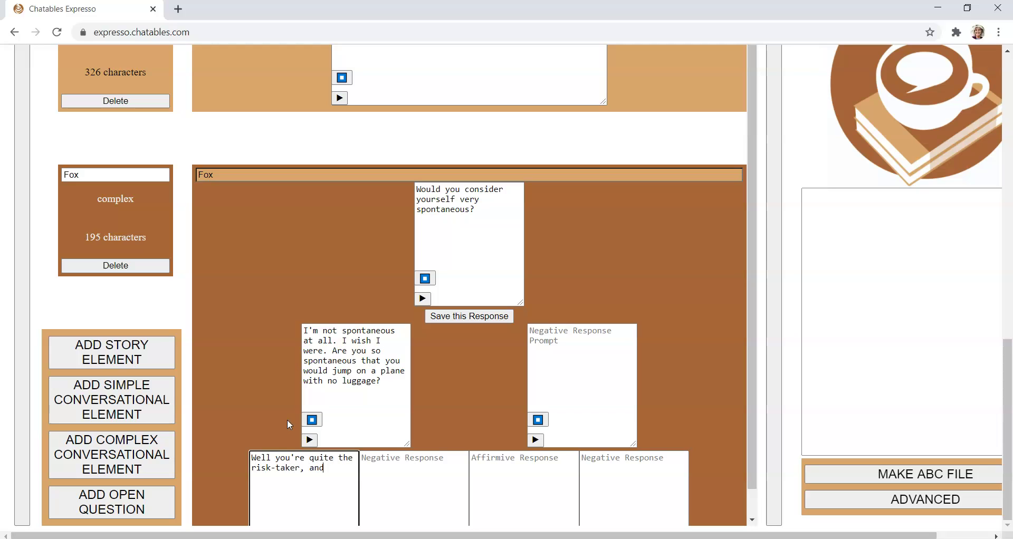
{"action": "type", "text": " I really admire that."}
{"action": "left_click", "coordinate": [334, 431]}
- Enter "I'm glad you're not unreasonable." as the negative response to the luggage question
{"action": "left_click", "coordinate": [385, 467]}
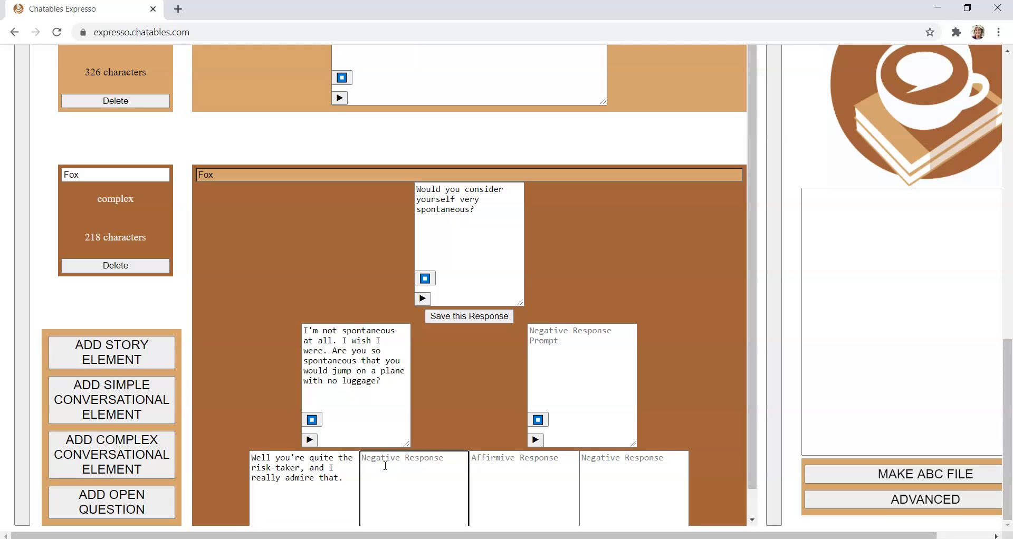
{"action": "type", "text": "The"}
{"action": "key", "text": "BackSpace"}
{"action": "key", "text": "BackSpace"}
{"action": "type", "text": "I"}
{"action": "key", "text": "Left"}
{"action": "key", "text": "BackSpace"}
{"action": "type", "text": "'m glad you're not unreasonable."}
{"action": "left_click", "coordinate": [407, 475]}
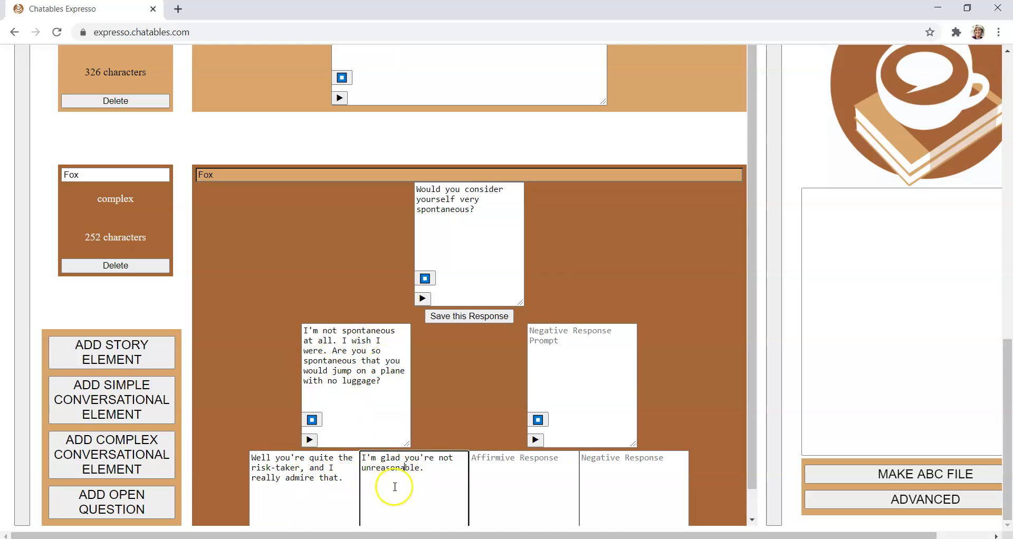
- Write the negative response prompt "Then you're like me. I'm not spontaneous either, and I wish I were. Would you ever consider jumping on a plane last minute?"
{"action": "scroll", "coordinate": [417, 391], "scroll_direction": "up", "scroll_amount": 1}
{"action": "scroll", "coordinate": [434, 291], "scroll_direction": "down", "scroll_amount": 2}
{"action": "left_click", "coordinate": [561, 287]}
{"action": "scroll", "coordinate": [564, 290], "scroll_direction": "up", "scroll_amount": 1}
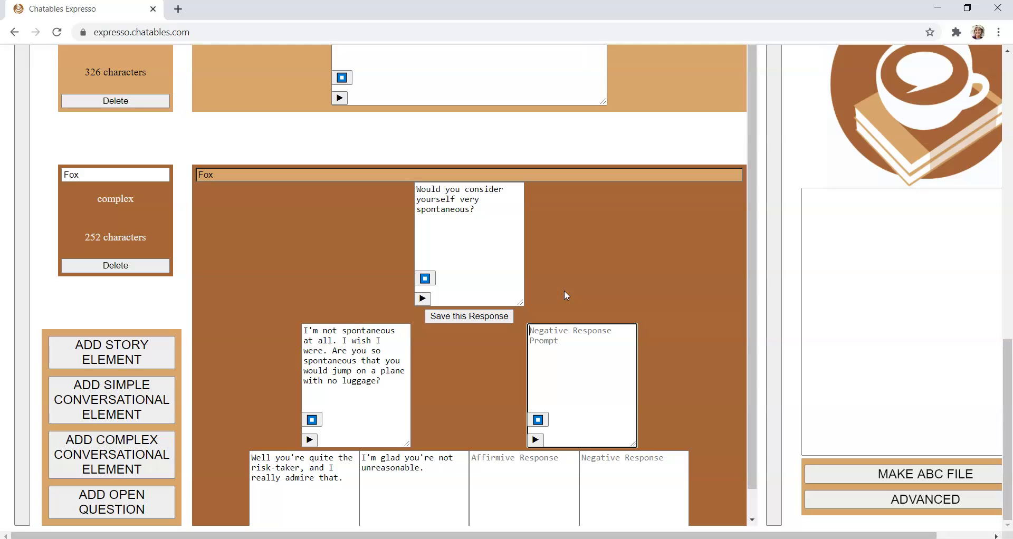
{"action": "type", "text": "Then you're l"}
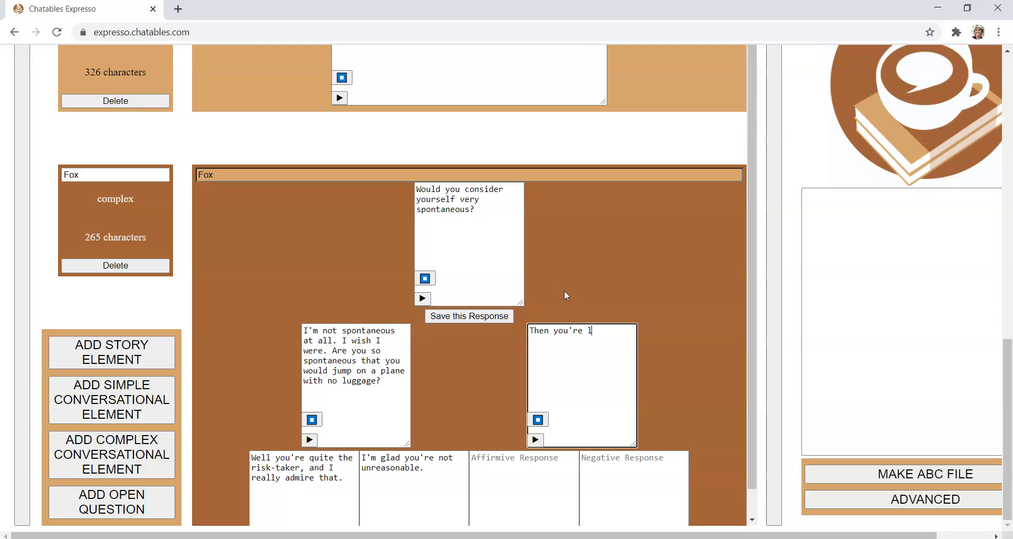
{"action": "type", "text": "ike me. I'm not spontaneous ei"}
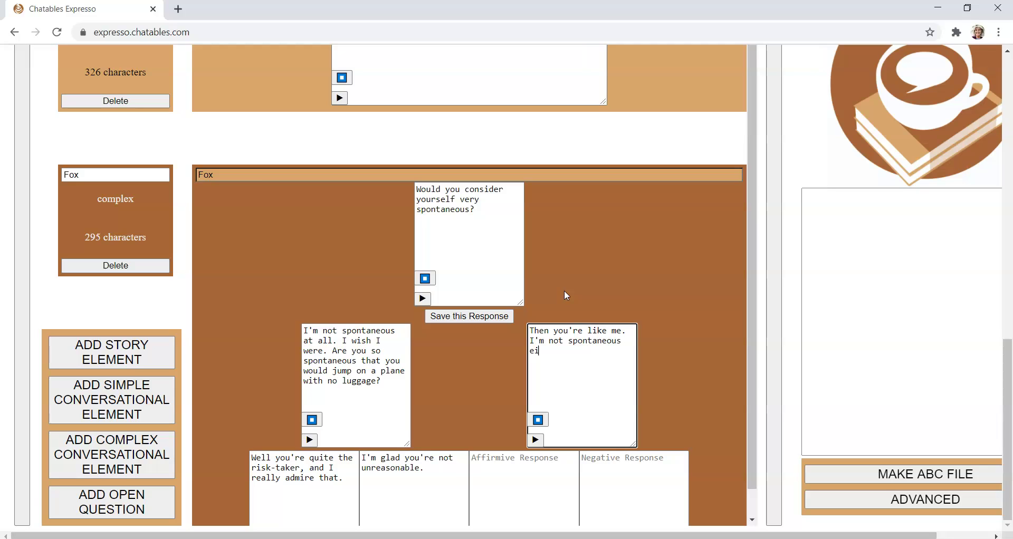
{"action": "type", "text": "ther, and I wish I were. Would you ever consider"}
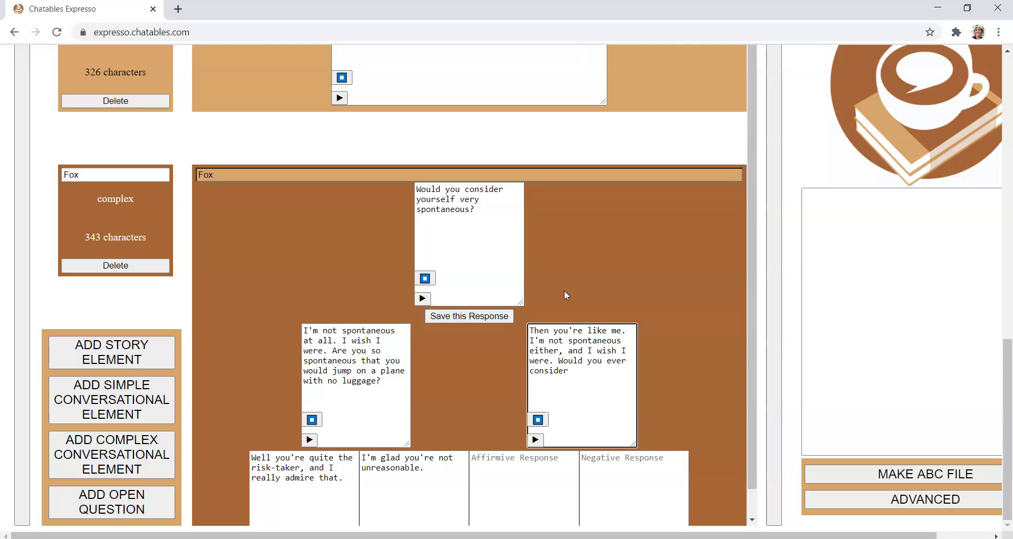
{"action": "type", "text": " j"}
{"action": "type", "text": "umping on a "}
{"action": "type", "text": "plance wi"}
{"action": "key", "text": "BackSpace"}
{"action": "key", "text": "BackSpace"}
{"action": "key", "text": "BackSpace"}
{"action": "key", "text": "BackSpace"}
{"action": "key", "text": "BackSpace"}
{"action": "type", "text": "e last minute?"}
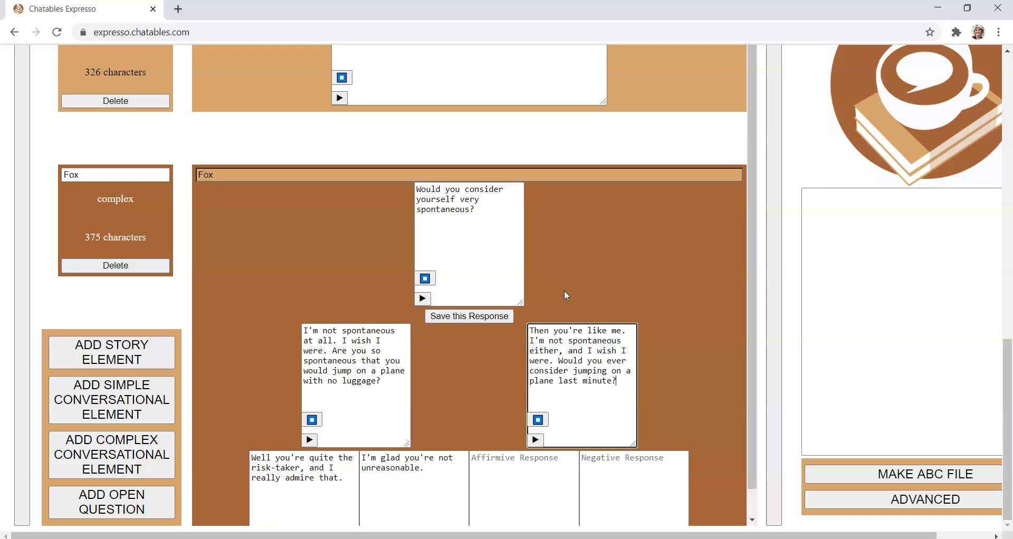
- Enter the affirmative response "That's really great. I never thought I would do that." and negative response "I can understand. I never thought I'd do that either."
{"action": "left_click", "coordinate": [535, 458]}
{"action": "left_click", "coordinate": [499, 467]}
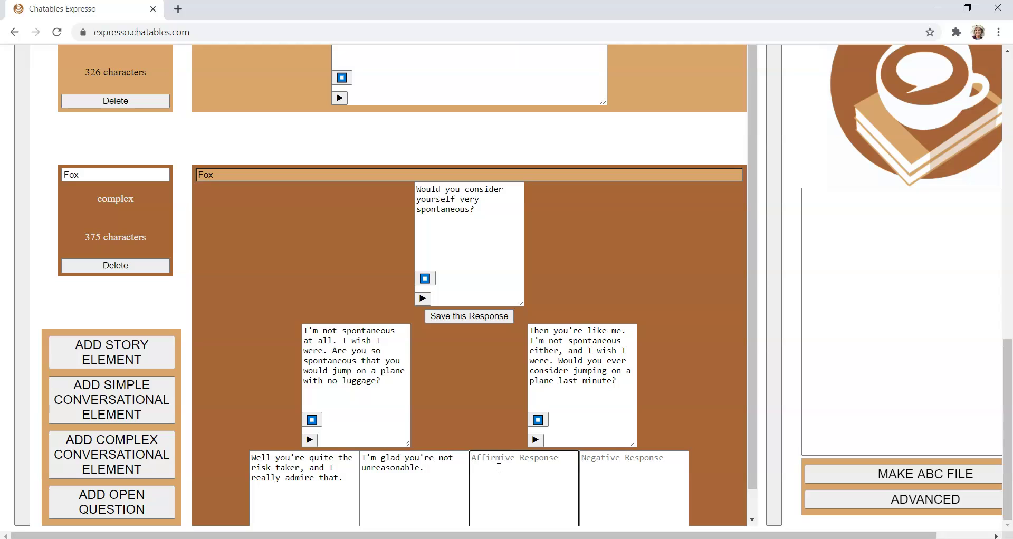
{"action": "type", "text": "That's really great. I never thought I would do that."}
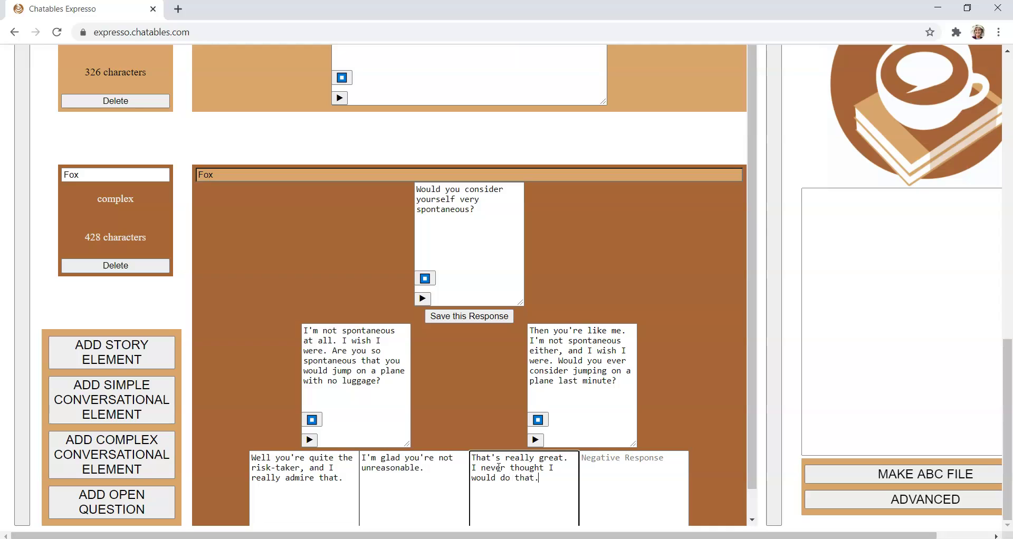
{"action": "left_click", "coordinate": [616, 467]}
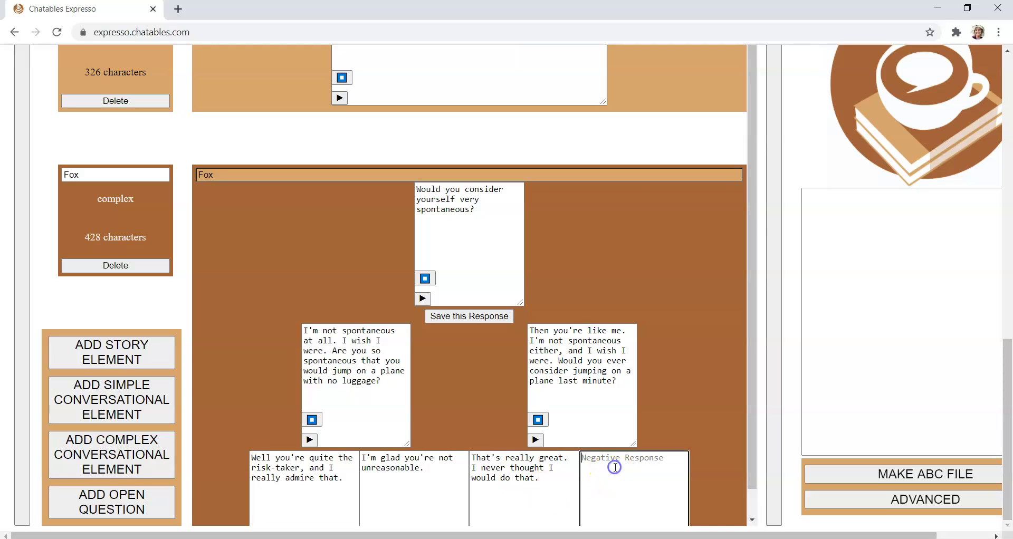
{"action": "type", "text": "I can understand. I never thought I'd do that either."}
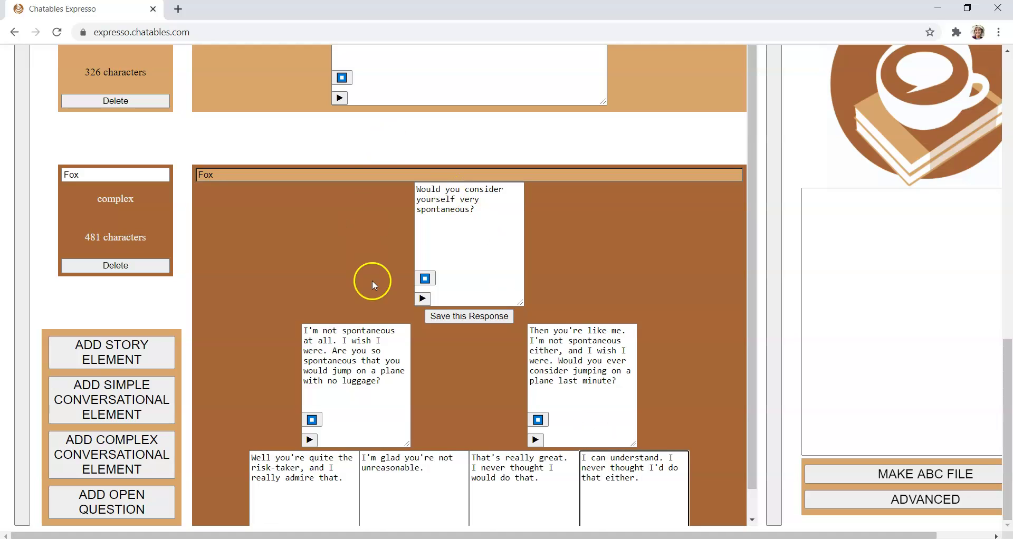
- Add a story element at the end of the episode and rename the complex element before it "Are you spontaneous?"
{"action": "scroll", "coordinate": [369, 281], "scroll_direction": "down", "scroll_amount": 1}
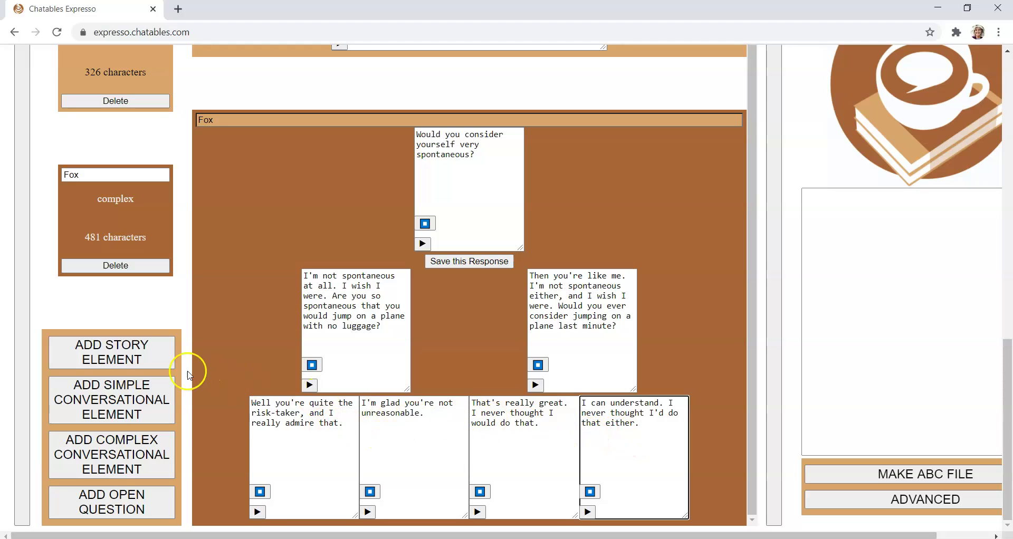
{"action": "left_click", "coordinate": [120, 350]}
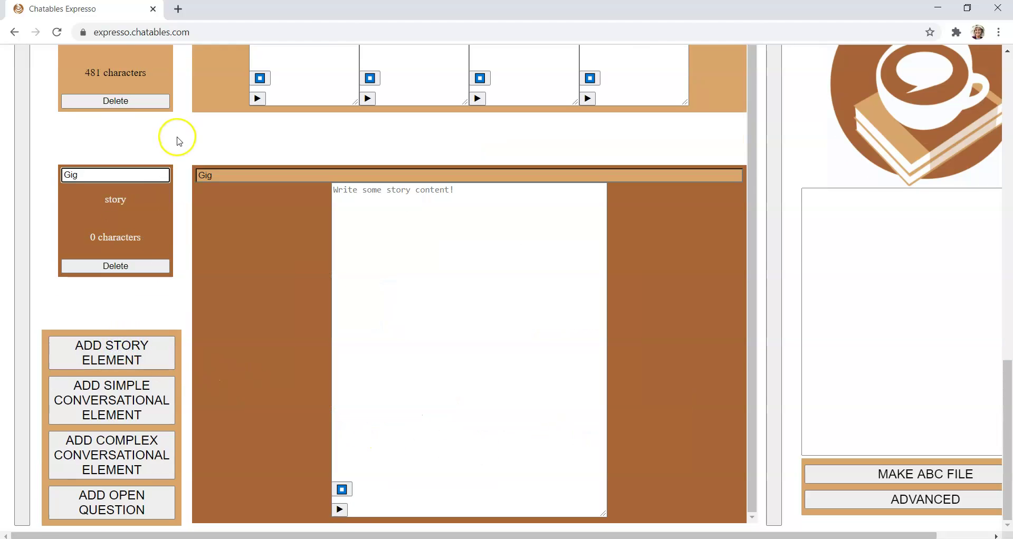
{"action": "scroll", "coordinate": [177, 137], "scroll_direction": "up", "scroll_amount": 3}
{"action": "left_click", "coordinate": [117, 255]}
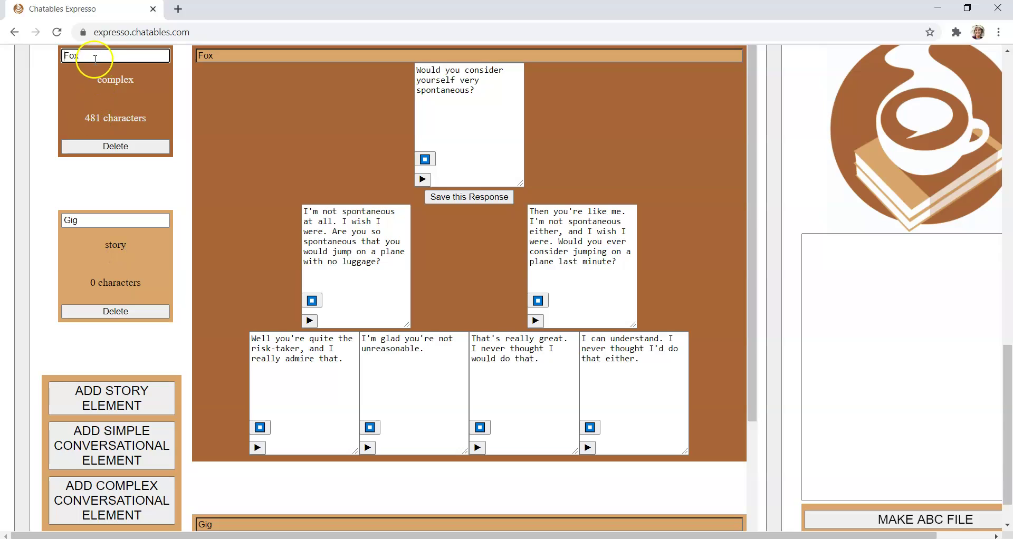
{"action": "double_click", "coordinate": [64, 55]}
{"action": "type", "text": "Are you spontaneous?"}
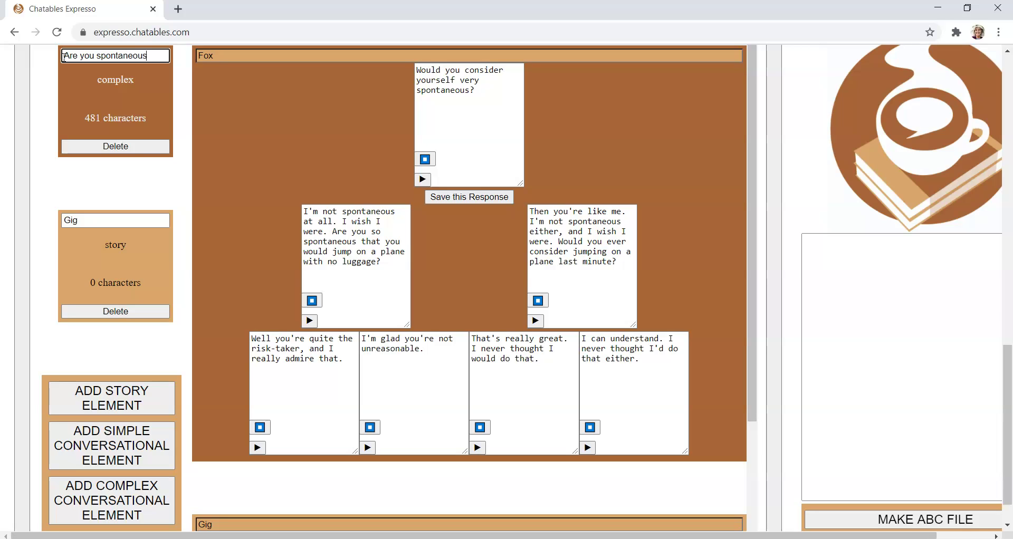
- Write "I still can't believe it, but I hopped on a flight to Miami at the very last minute. ....." in the new story and name it "Trip to Miami"
{"action": "left_click", "coordinate": [108, 254]}
{"action": "scroll", "coordinate": [374, 293], "scroll_direction": "up", "scroll_amount": 4}
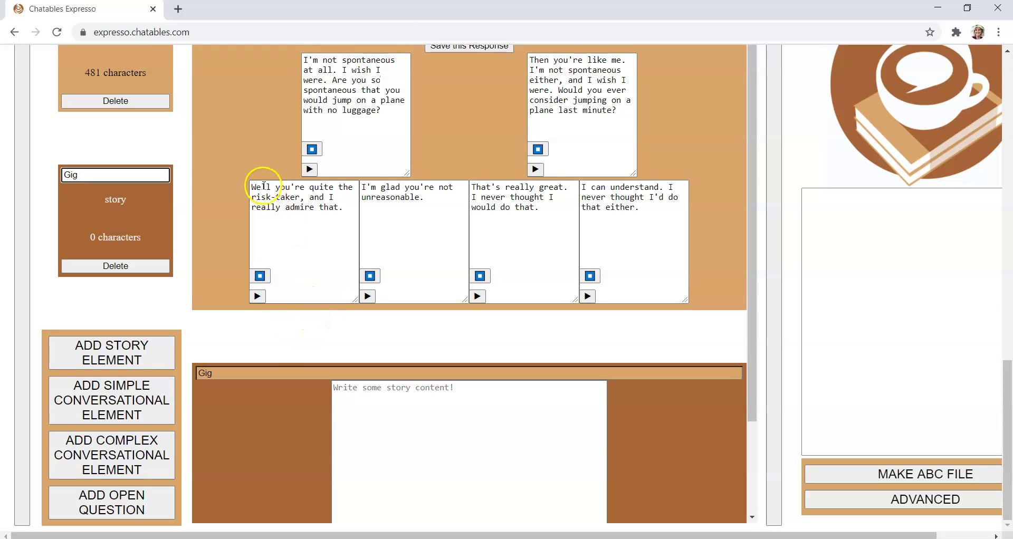
{"action": "scroll", "coordinate": [290, 131], "scroll_direction": "up", "scroll_amount": 1}
{"action": "scroll", "coordinate": [316, 381], "scroll_direction": "down", "scroll_amount": 3}
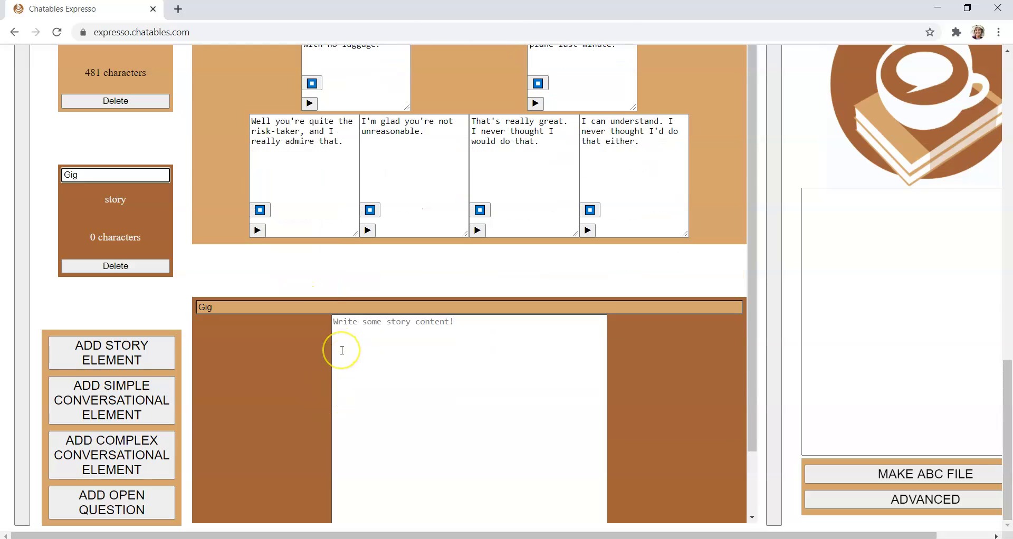
{"action": "left_click", "coordinate": [366, 332]}
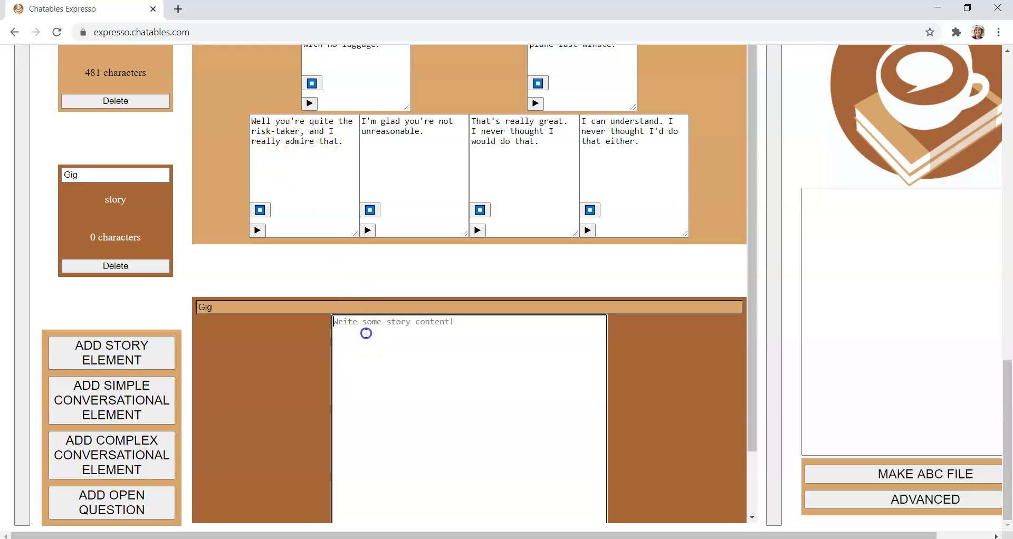
{"action": "scroll", "coordinate": [367, 334], "scroll_direction": "down", "scroll_amount": 2}
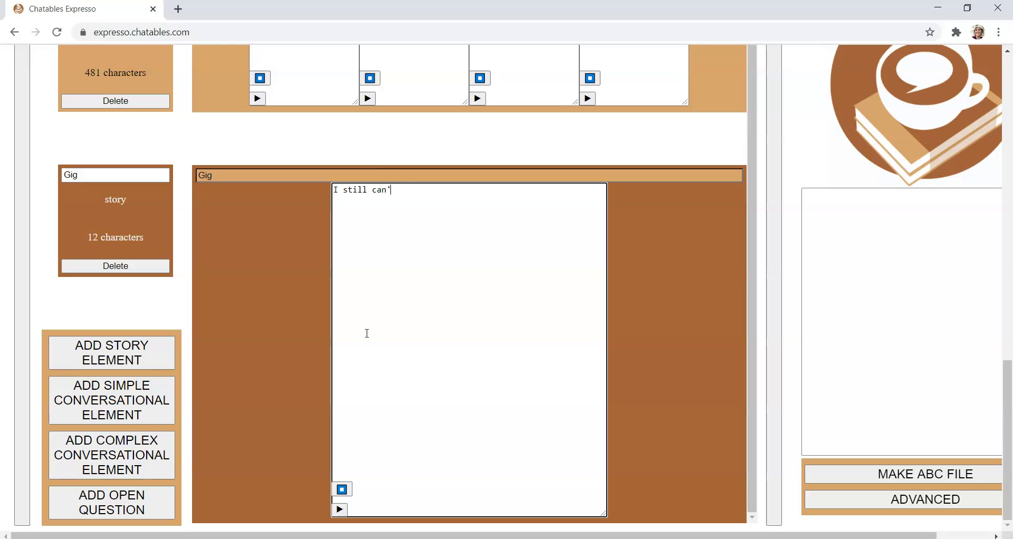
{"action": "type", "text": "I ju"}
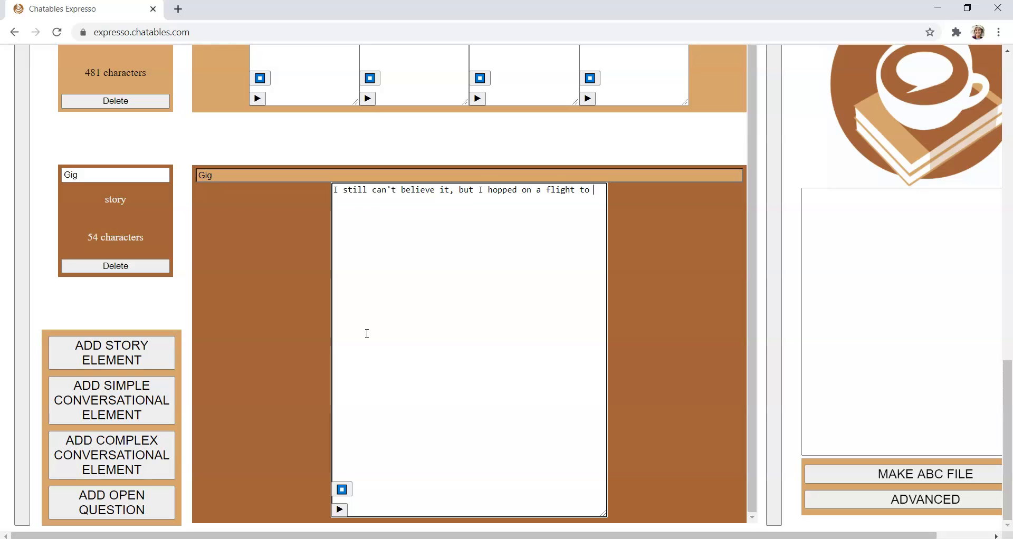
{"action": "type", "text": "i at the very last minute"}
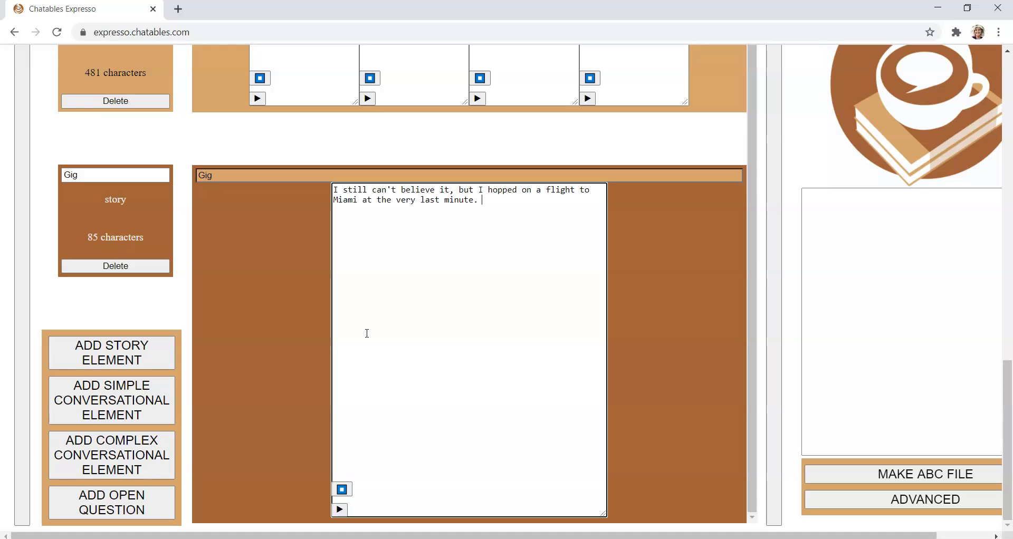
{"action": "type", "text": "....."}
{"action": "double_click", "coordinate": [65, 176]}
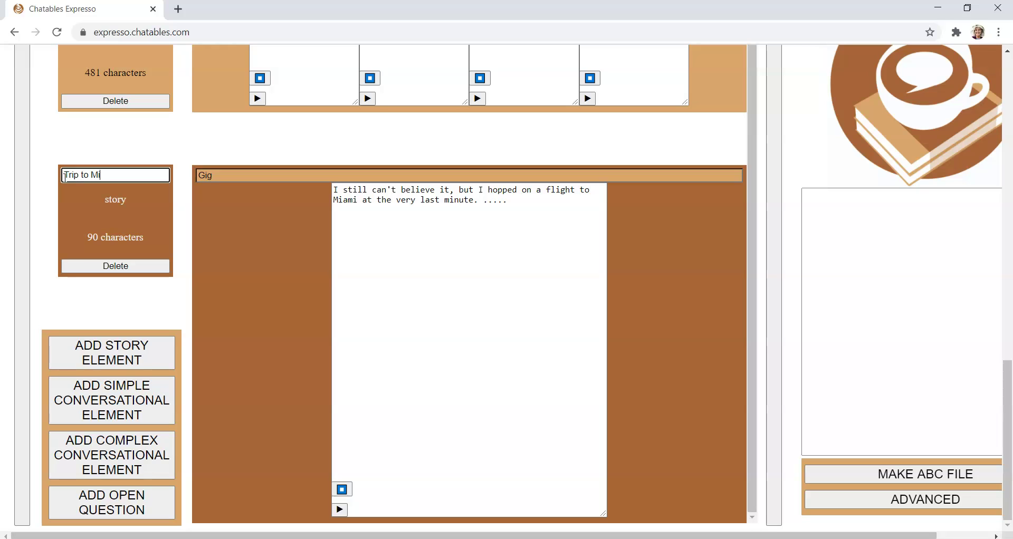
{"action": "left_click", "coordinate": [219, 242]}
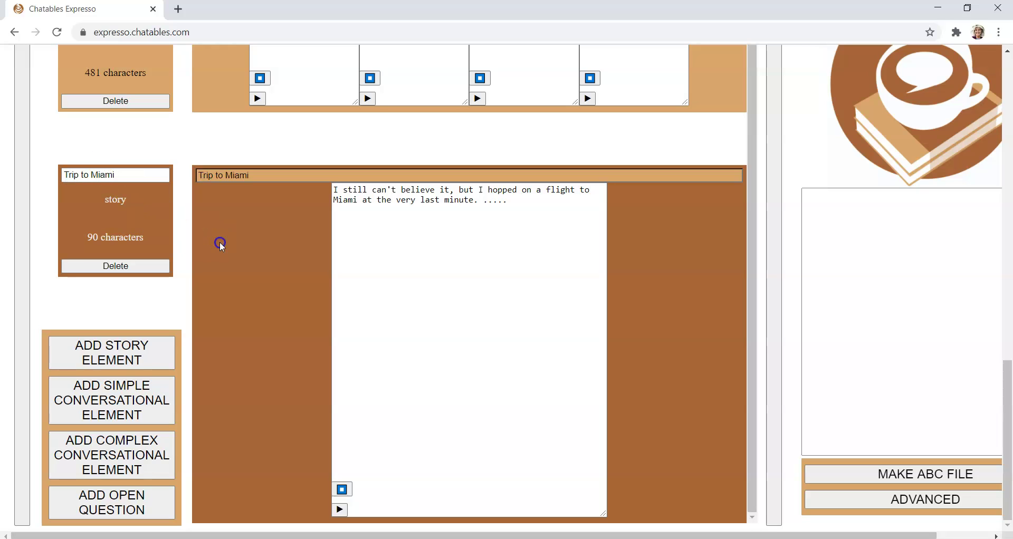
- Review the episode's elements in order from the greeting to the trip to Miami, including the branches of the spontaneity question
{"action": "scroll", "coordinate": [129, 225], "scroll_direction": "up", "scroll_amount": 12}
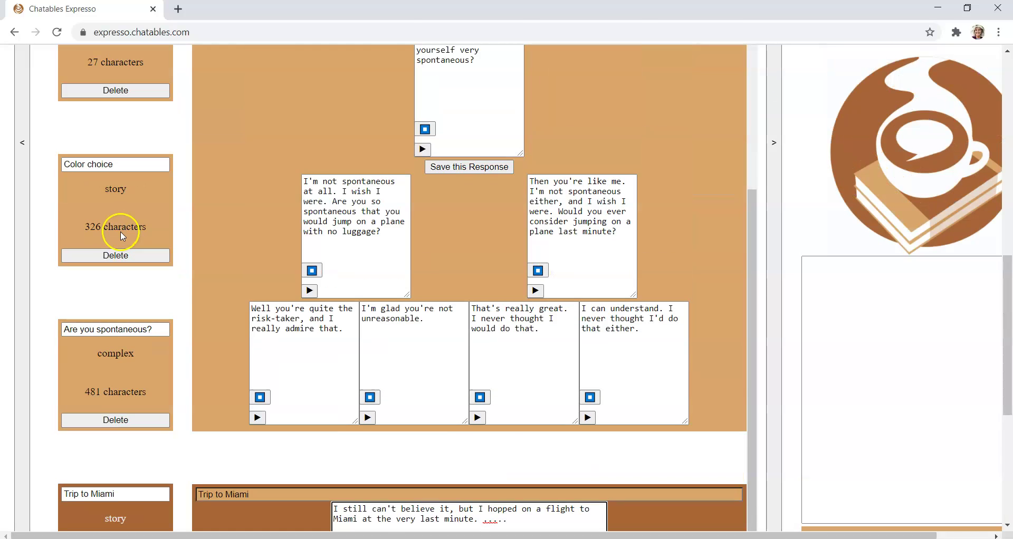
{"action": "scroll", "coordinate": [203, 279], "scroll_direction": "up", "scroll_amount": 10}
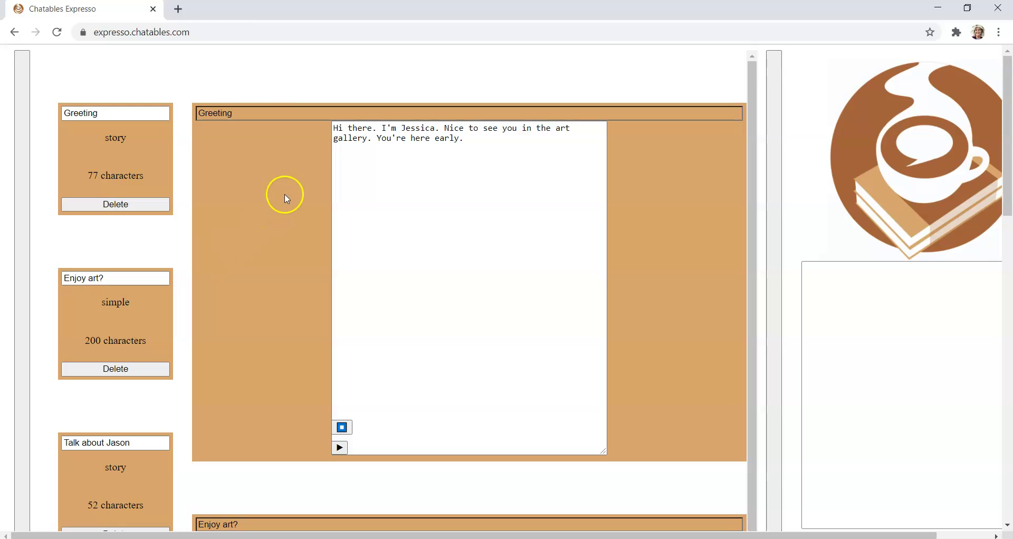
{"action": "scroll", "coordinate": [271, 200], "scroll_direction": "down", "scroll_amount": 6}
{"action": "scroll", "coordinate": [292, 253], "scroll_direction": "down", "scroll_amount": 1}
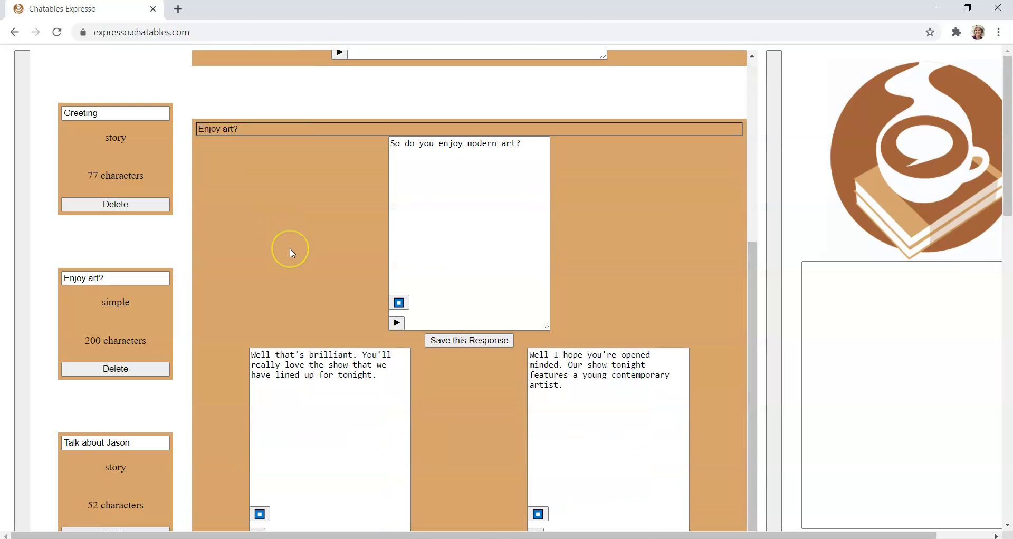
{"action": "scroll", "coordinate": [292, 253], "scroll_direction": "down", "scroll_amount": 3}
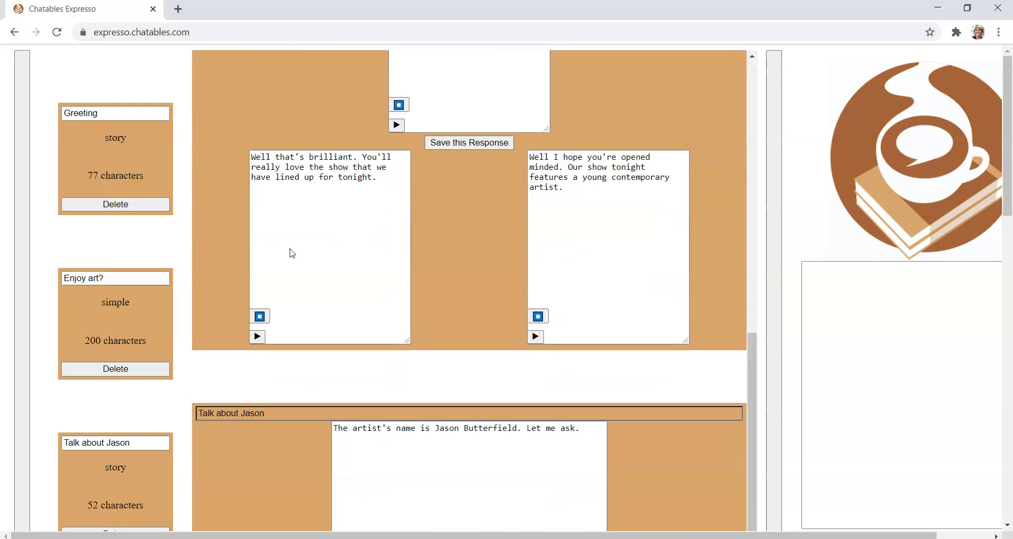
{"action": "scroll", "coordinate": [290, 249], "scroll_direction": "down", "scroll_amount": 4}
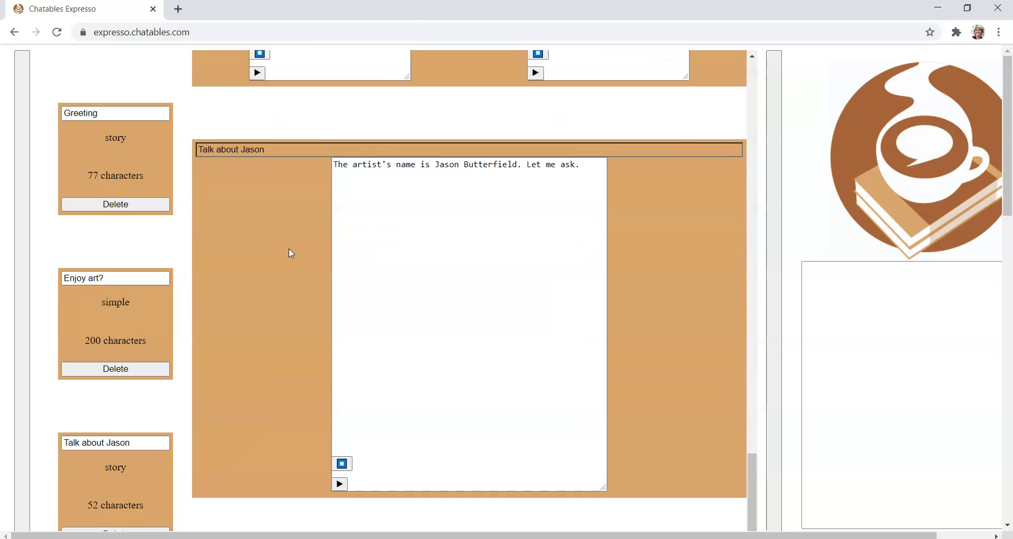
{"action": "scroll", "coordinate": [324, 233], "scroll_direction": "down", "scroll_amount": 1}
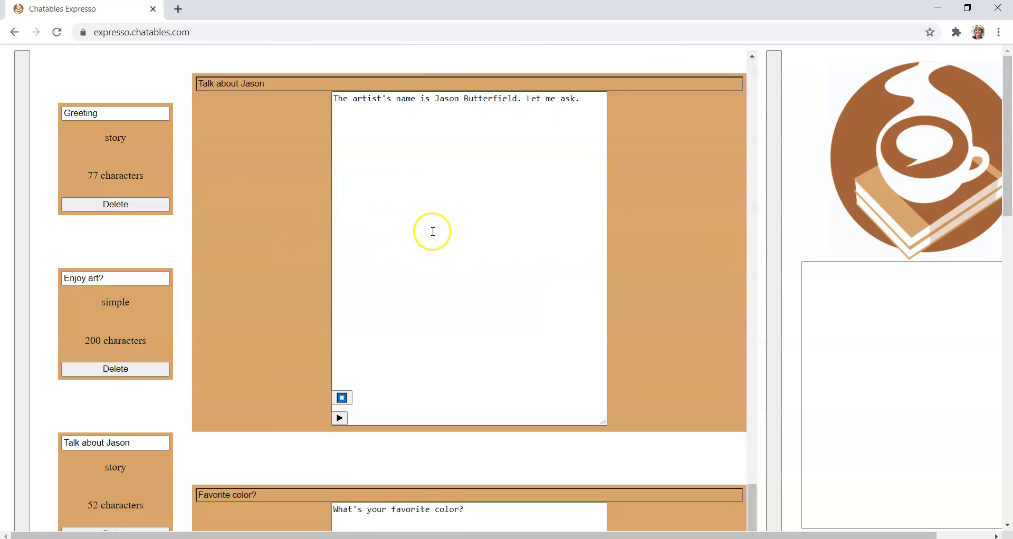
{"action": "scroll", "coordinate": [424, 232], "scroll_direction": "down", "scroll_amount": 10}
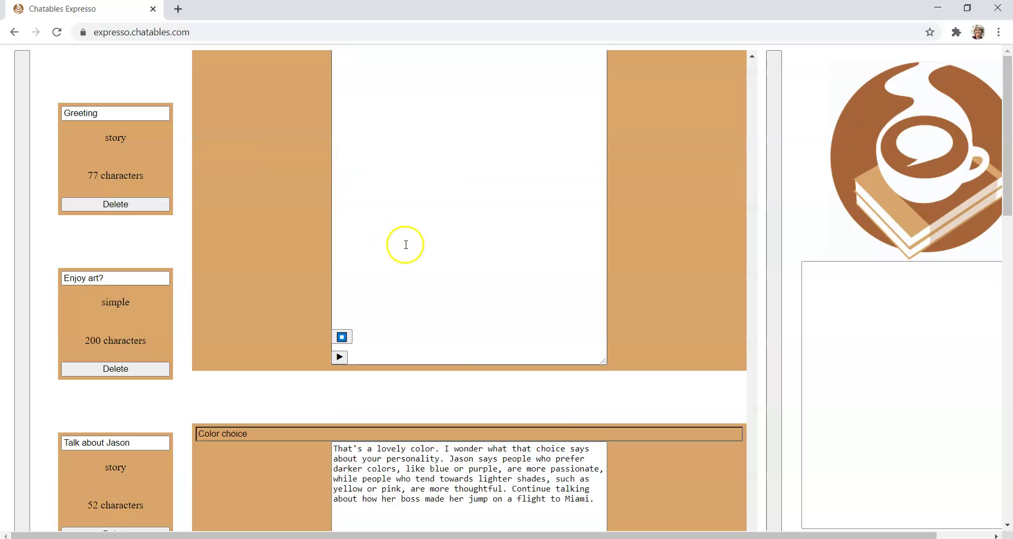
{"action": "scroll", "coordinate": [390, 255], "scroll_direction": "down", "scroll_amount": 1}
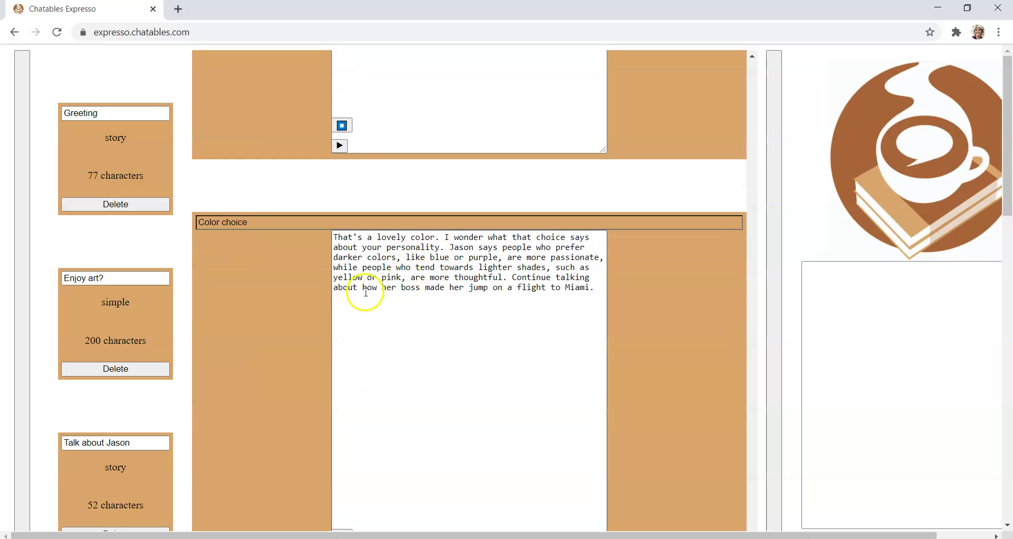
{"action": "scroll", "coordinate": [362, 296], "scroll_direction": "down", "scroll_amount": 5}
{"action": "scroll", "coordinate": [364, 294], "scroll_direction": "up", "scroll_amount": 3}
{"action": "scroll", "coordinate": [369, 290], "scroll_direction": "down", "scroll_amount": 6}
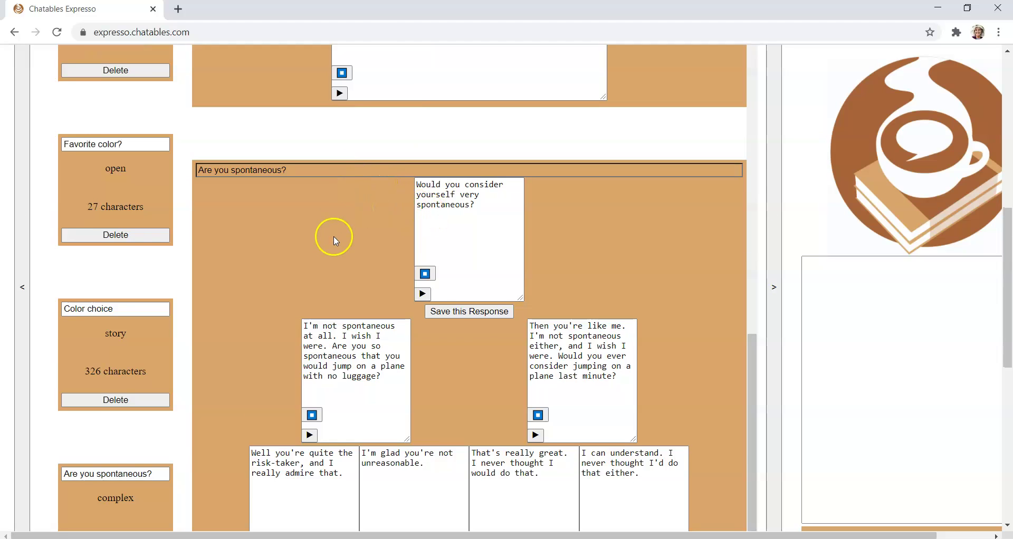
{"action": "scroll", "coordinate": [337, 211], "scroll_direction": "down", "scroll_amount": 5}
{"action": "scroll", "coordinate": [310, 158], "scroll_direction": "up", "scroll_amount": 3}
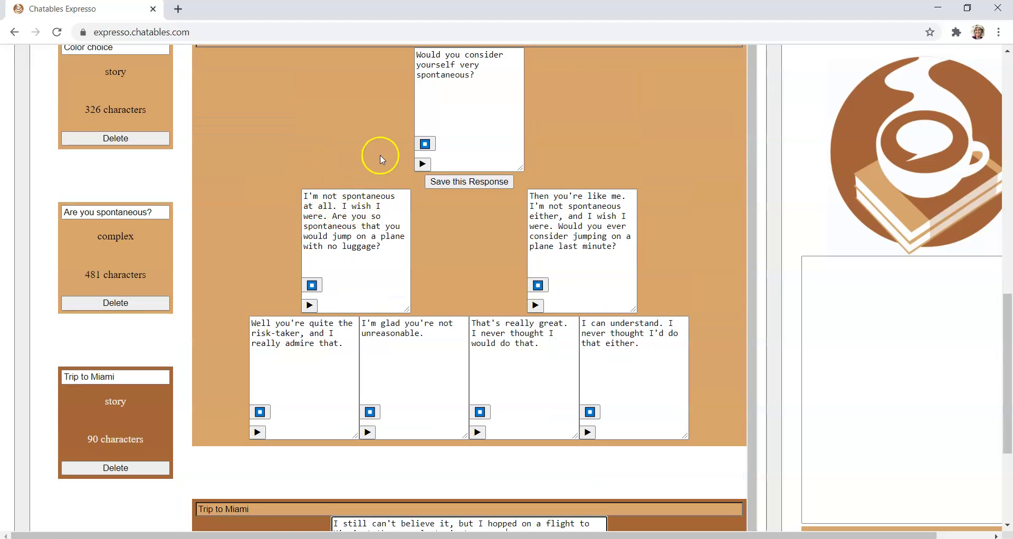
{"action": "scroll", "coordinate": [328, 243], "scroll_direction": "down", "scroll_amount": 3}
{"action": "scroll", "coordinate": [332, 265], "scroll_direction": "up", "scroll_amount": 7}
{"action": "scroll", "coordinate": [336, 266], "scroll_direction": "down", "scroll_amount": 5}
{"action": "scroll", "coordinate": [336, 267], "scroll_direction": "down", "scroll_amount": 2}
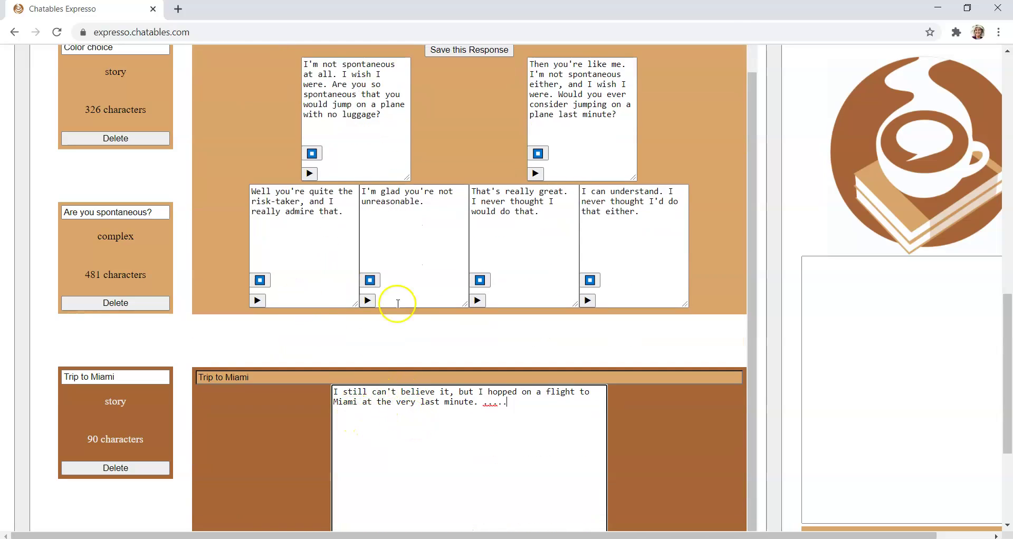
{"action": "scroll", "coordinate": [435, 425], "scroll_direction": "up", "scroll_amount": 15}
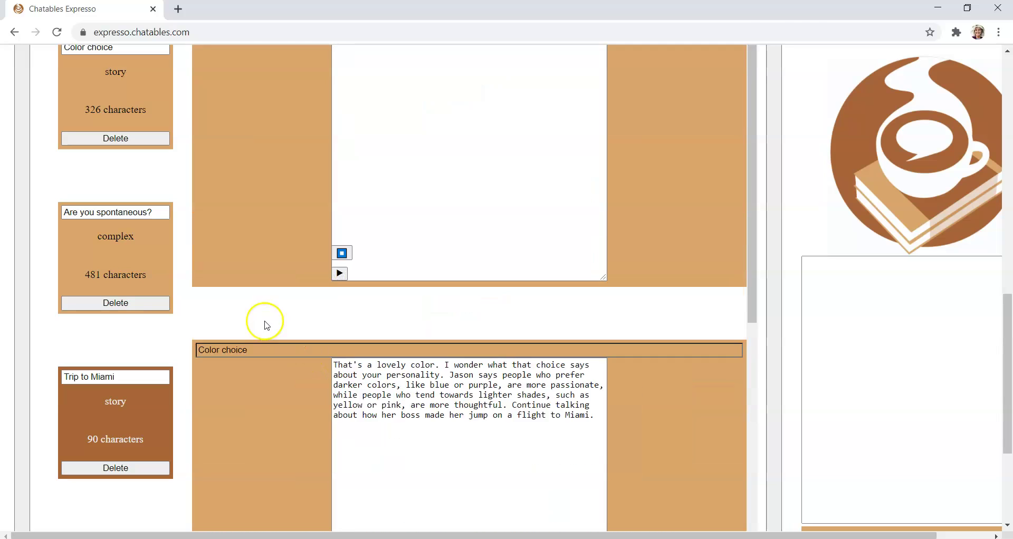
{"action": "scroll", "coordinate": [263, 296], "scroll_direction": "down", "scroll_amount": 2}
{"action": "scroll", "coordinate": [249, 233], "scroll_direction": "up", "scroll_amount": 7}
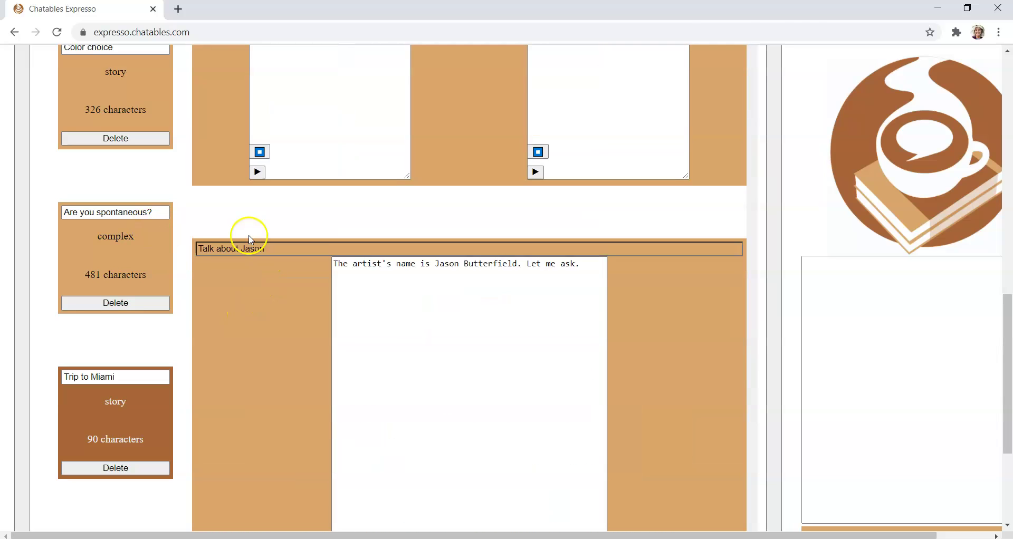
{"action": "scroll", "coordinate": [252, 243], "scroll_direction": "up", "scroll_amount": 10}
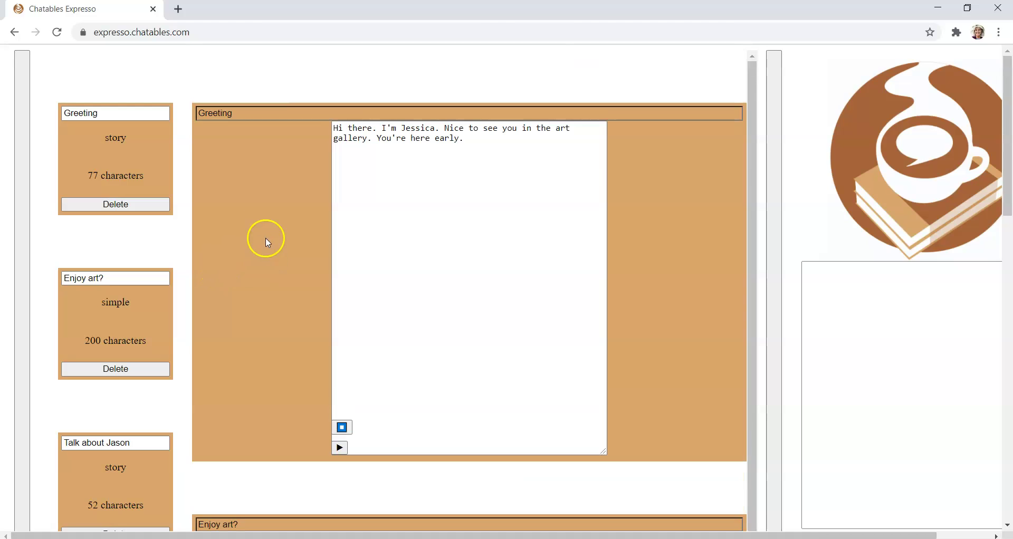
- Add an open question element at the end of the episode, after the Trip to Miami story
{"action": "scroll", "coordinate": [222, 294], "scroll_direction": "down", "scroll_amount": 4}
{"action": "scroll", "coordinate": [217, 291], "scroll_direction": "up", "scroll_amount": 2}
{"action": "scroll", "coordinate": [216, 292], "scroll_direction": "up", "scroll_amount": 1}
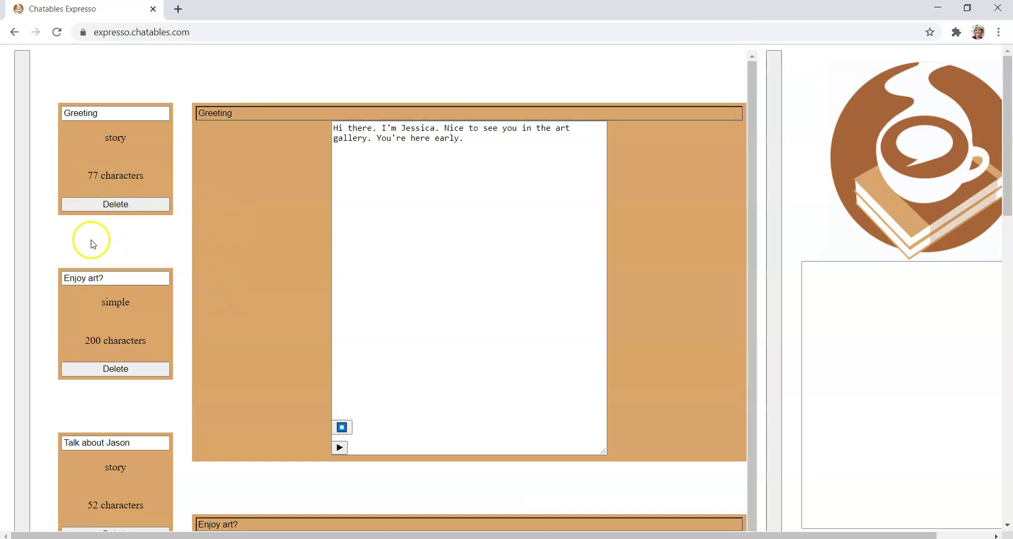
{"action": "scroll", "coordinate": [108, 303], "scroll_direction": "down", "scroll_amount": 10}
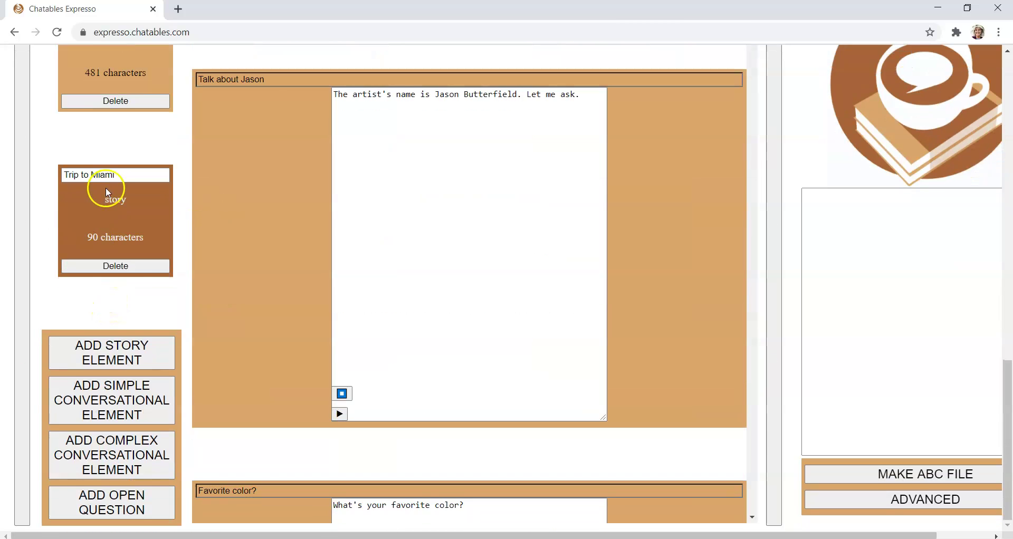
{"action": "scroll", "coordinate": [106, 188], "scroll_direction": "up", "scroll_amount": 10}
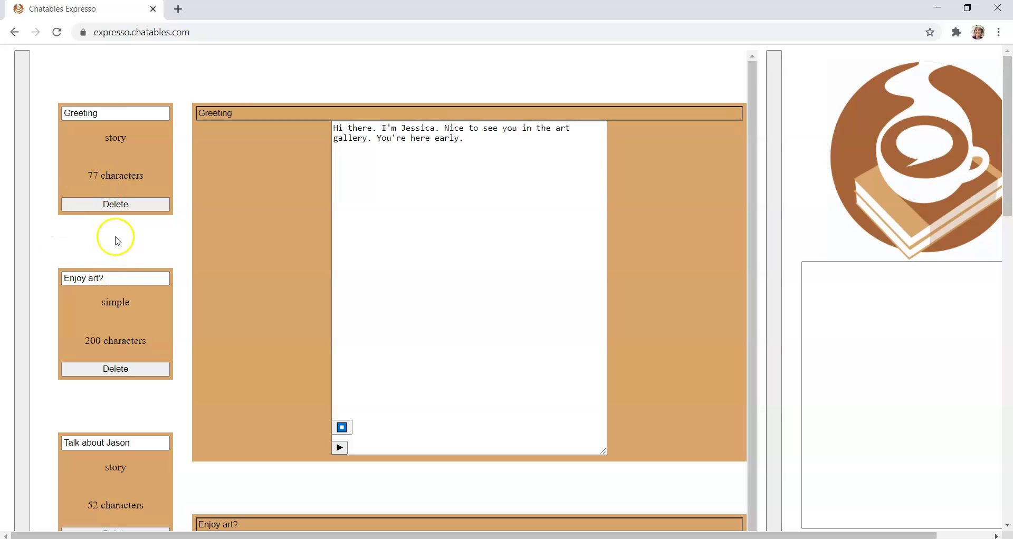
{"action": "scroll", "coordinate": [155, 275], "scroll_direction": "down", "scroll_amount": 10}
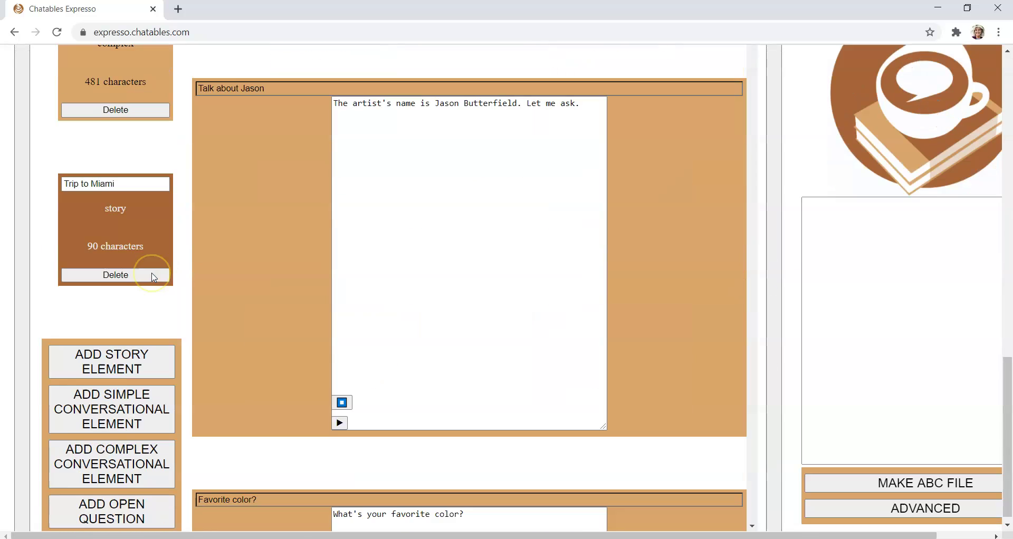
{"action": "left_click", "coordinate": [117, 504]}
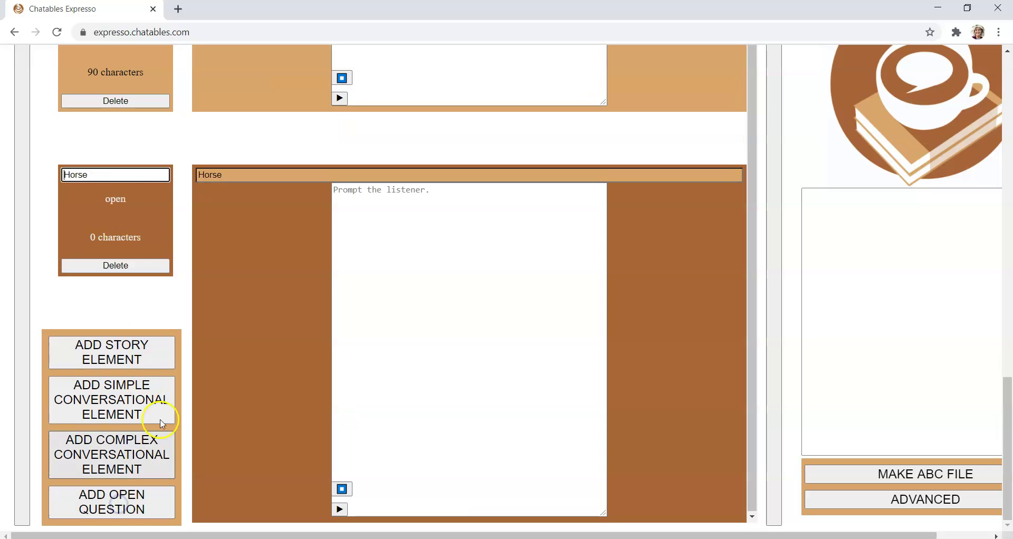
- Write "How often do you visit art shows?" as the open question's prompt and name the element "How often visit art shows?"
{"action": "left_click", "coordinate": [375, 217]}
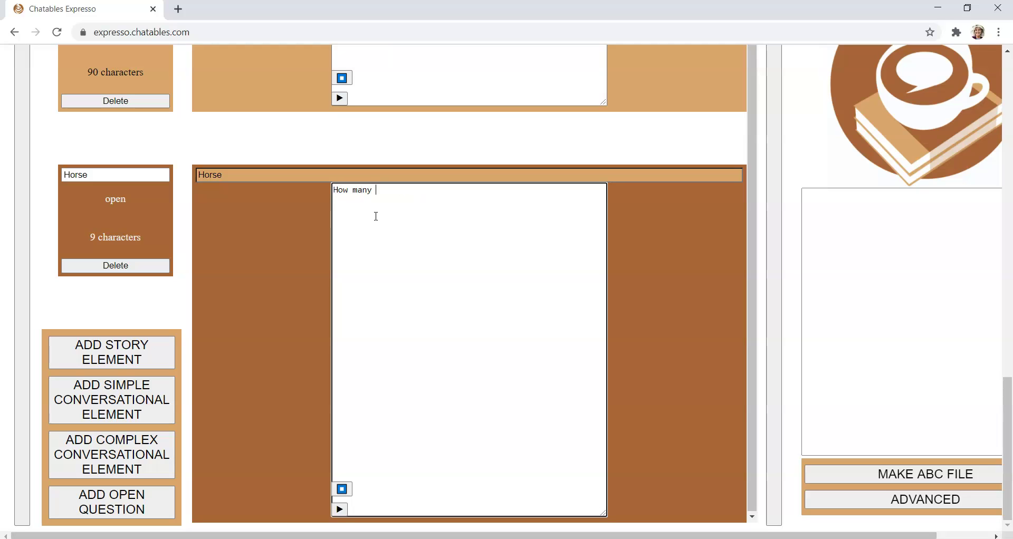
{"action": "type", "text": "How many ar"}
{"action": "key", "text": "BackSpace"}
{"action": "type", "text": "often d"}
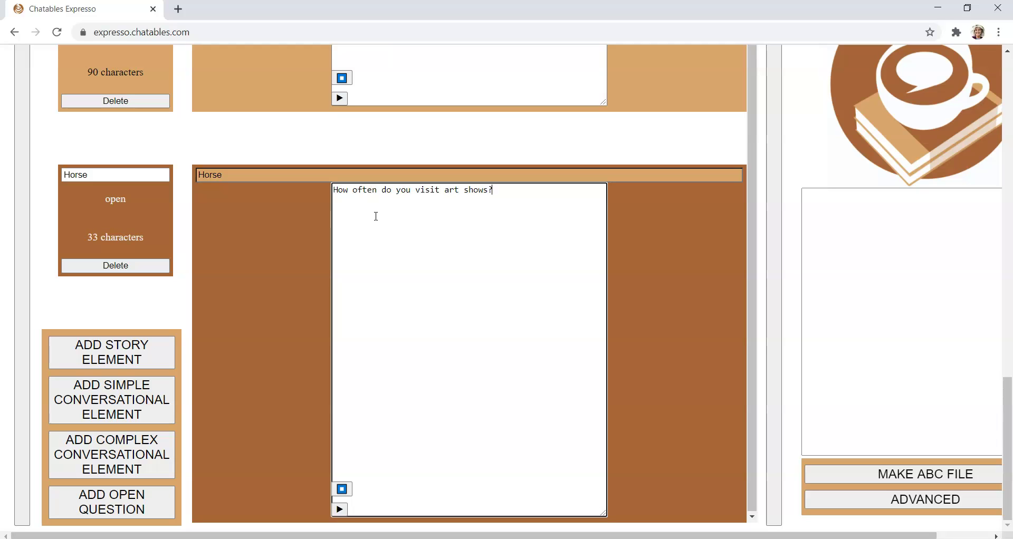
{"action": "double_click", "coordinate": [73, 175]}
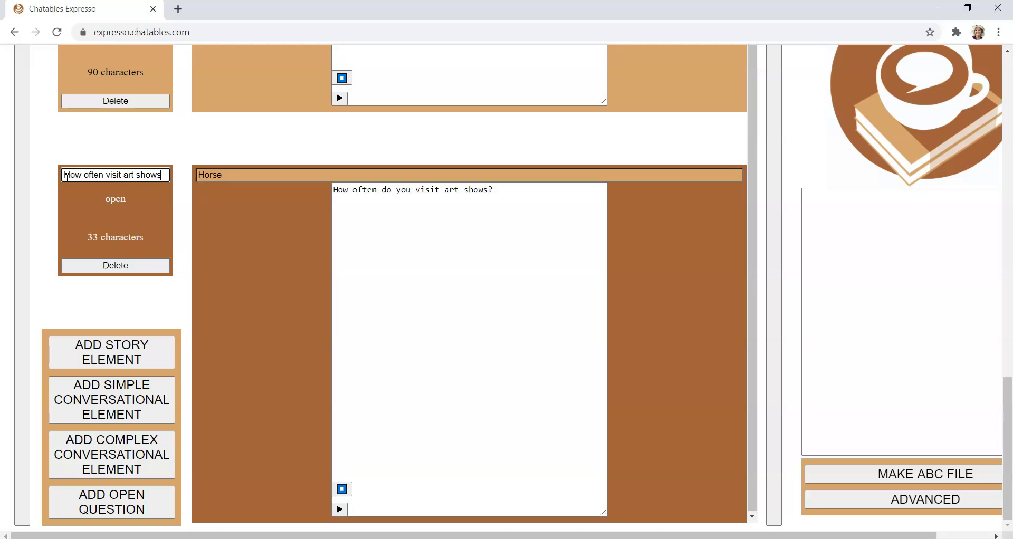
{"action": "left_click", "coordinate": [232, 280]}
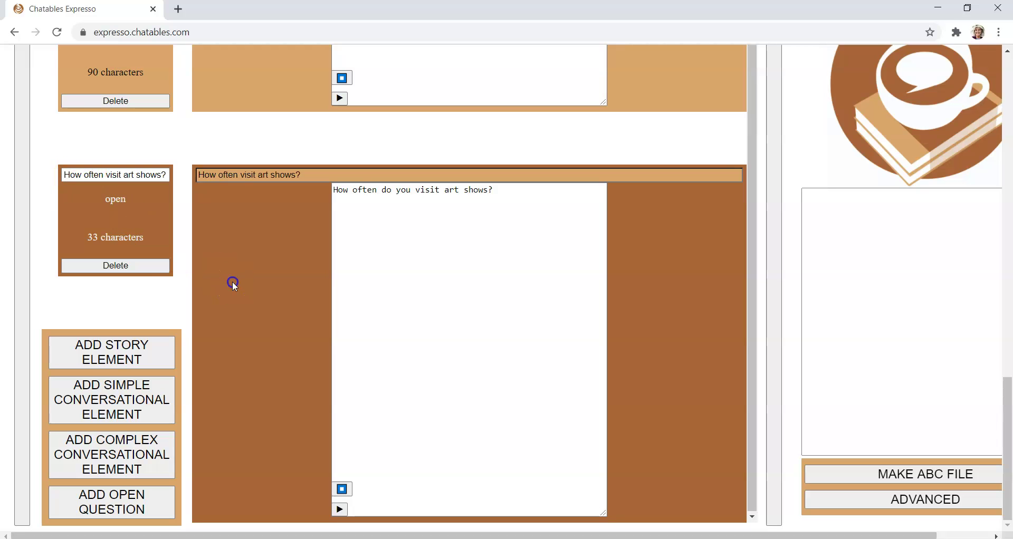
- Move the "How often visit art shows?" question between the Greeting and "Enjoy art?" elements
{"action": "scroll", "coordinate": [122, 245], "scroll_direction": "up", "scroll_amount": 10}
{"action": "scroll", "coordinate": [113, 159], "scroll_direction": "up", "scroll_amount": 6}
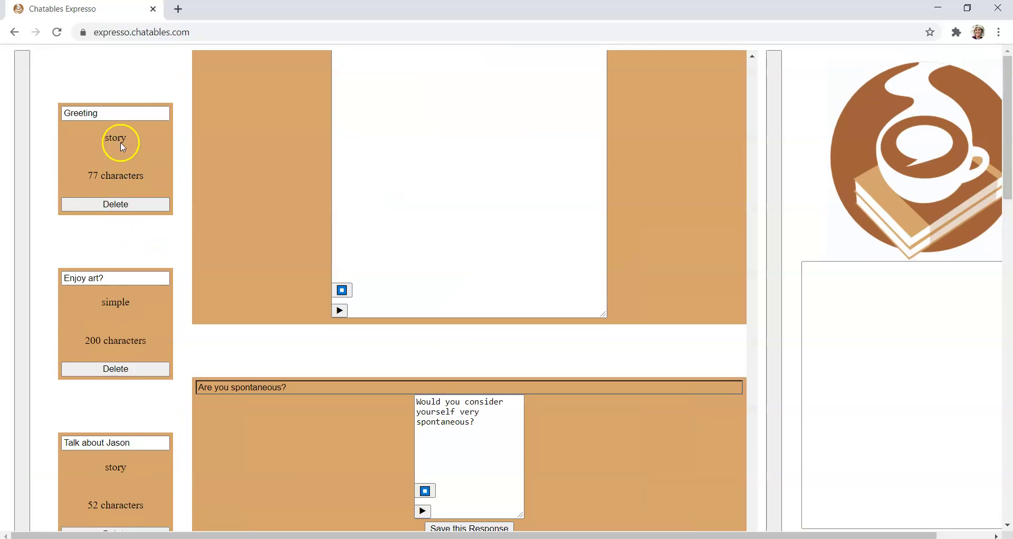
{"action": "scroll", "coordinate": [87, 282], "scroll_direction": "down", "scroll_amount": 20}
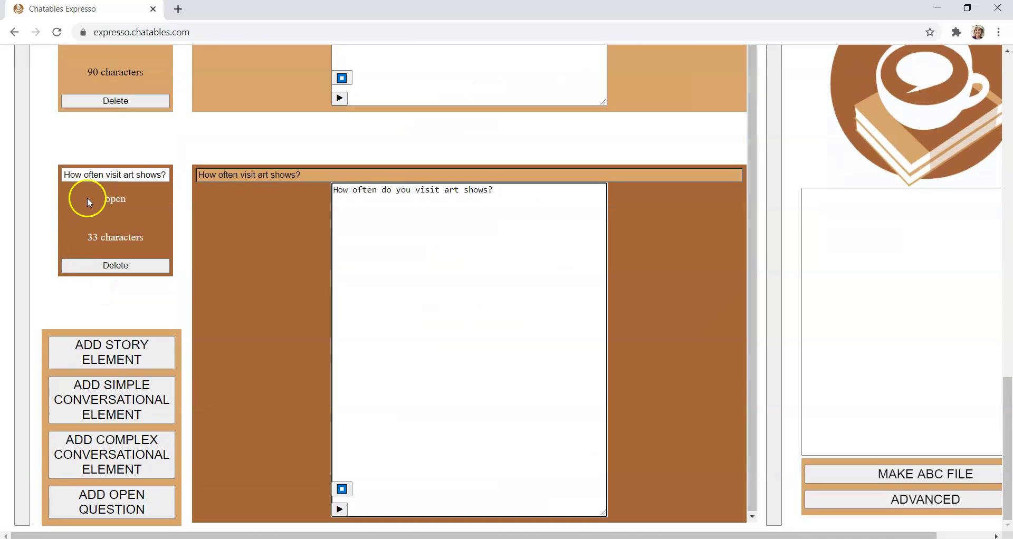
{"action": "mouse_move", "coordinate": [92, 215]}
{"action": "left_mouse_down"}
{"action": "mouse_move", "coordinate": [105, 163]}
{"action": "mouse_move", "coordinate": [109, 198]}
{"action": "mouse_move", "coordinate": [115, 166]}
{"action": "mouse_move", "coordinate": [108, 189]}
{"action": "mouse_move", "coordinate": [101, 151]}
{"action": "mouse_move", "coordinate": [105, 335]}
{"action": "mouse_move", "coordinate": [115, 154]}
{"action": "mouse_move", "coordinate": [102, 129]}
{"action": "mouse_move", "coordinate": [99, 290]}
{"action": "mouse_move", "coordinate": [102, 262]}
{"action": "mouse_move", "coordinate": [112, 260]}
{"action": "mouse_move", "coordinate": [109, 214]}
{"action": "left_mouse_up"}
{"action": "scroll", "coordinate": [111, 260], "scroll_direction": "down", "scroll_amount": 1}
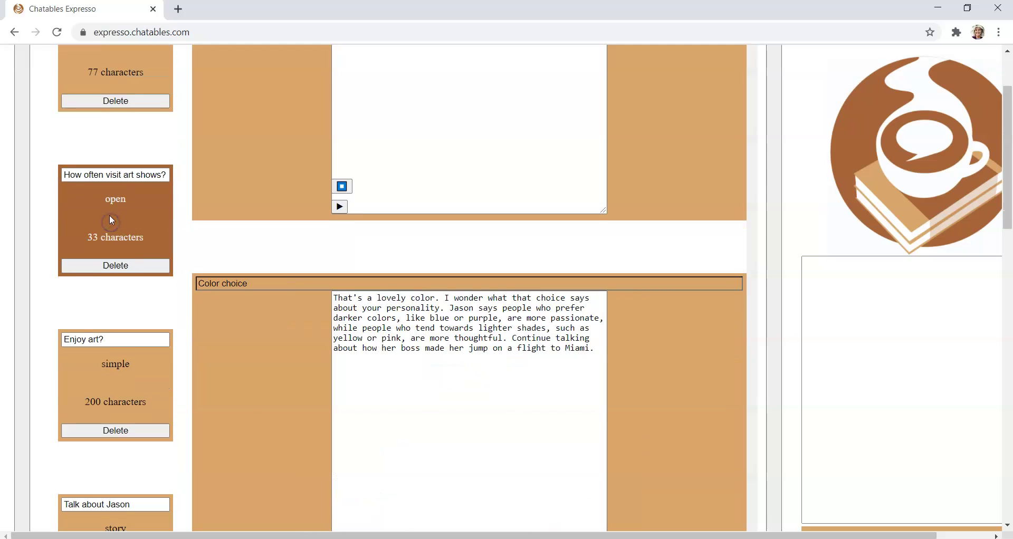
{"action": "scroll", "coordinate": [102, 179], "scroll_direction": "up", "scroll_amount": 2}
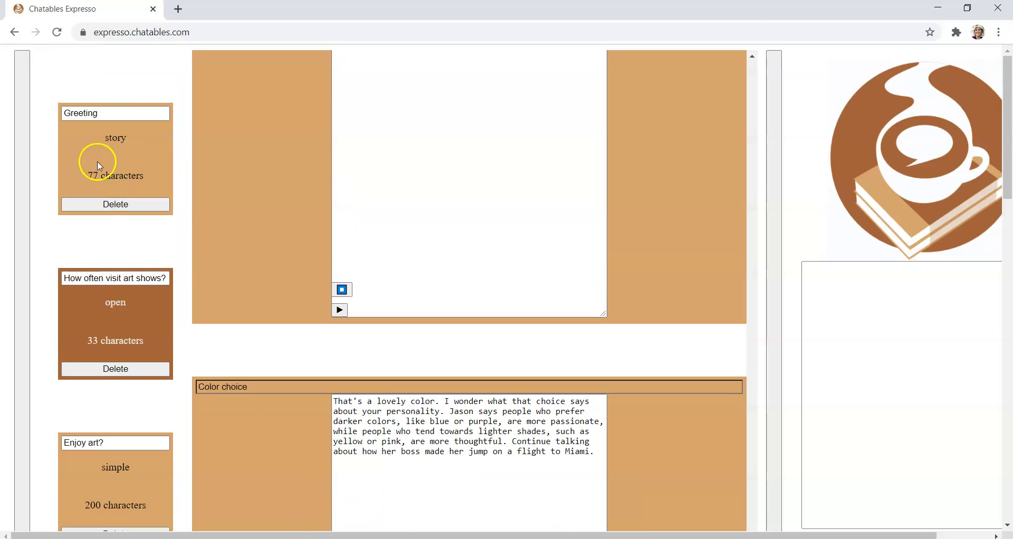
- Examine the order and content of the Greeting, "How often visit art shows?" and "Enjoy art?" elements
{"action": "left_click", "coordinate": [108, 300]}
{"action": "scroll", "coordinate": [96, 111], "scroll_direction": "up", "scroll_amount": 3}
{"action": "scroll", "coordinate": [103, 91], "scroll_direction": "down", "scroll_amount": 3}
{"action": "scroll", "coordinate": [106, 105], "scroll_direction": "up", "scroll_amount": 2}
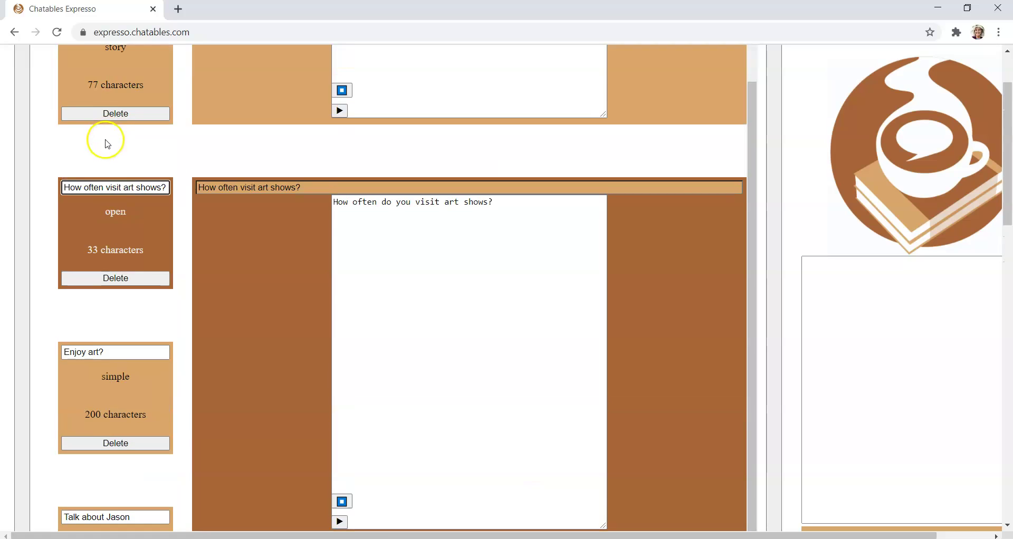
{"action": "left_click", "coordinate": [101, 376]}
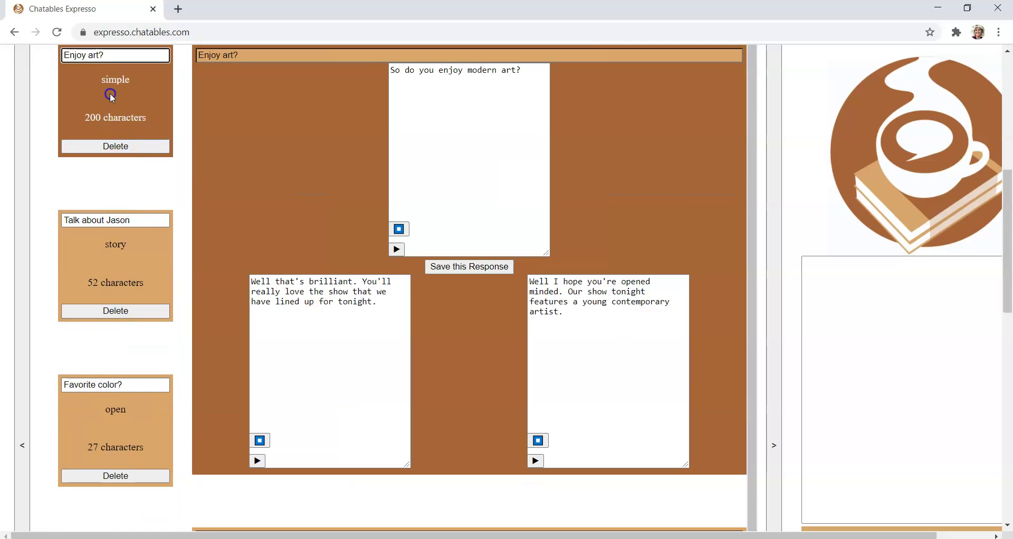
{"action": "scroll", "coordinate": [118, 153], "scroll_direction": "up", "scroll_amount": 1}
{"action": "scroll", "coordinate": [118, 153], "scroll_direction": "up", "scroll_amount": 3}
{"action": "left_click", "coordinate": [102, 135]}
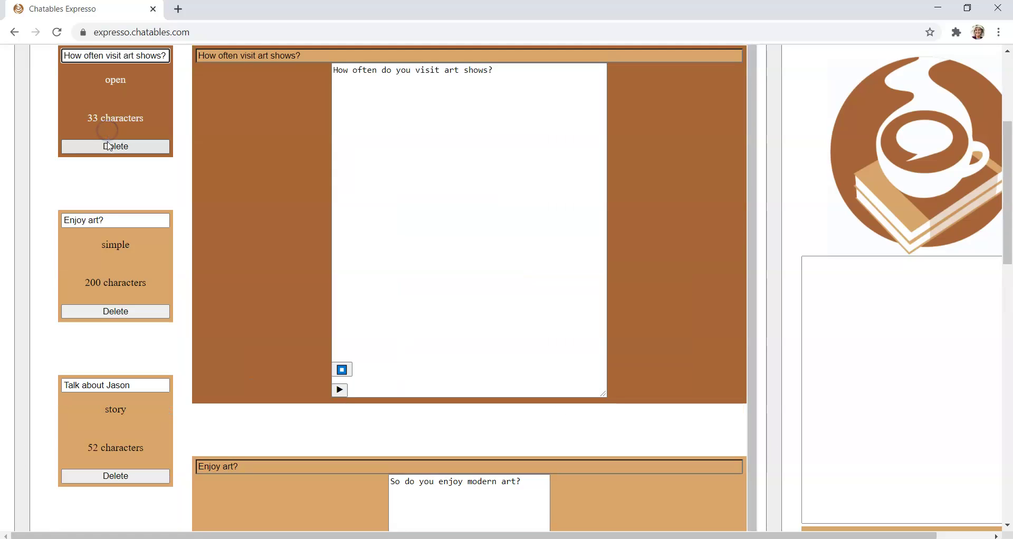
{"action": "scroll", "coordinate": [105, 148], "scroll_direction": "up", "scroll_amount": 4}
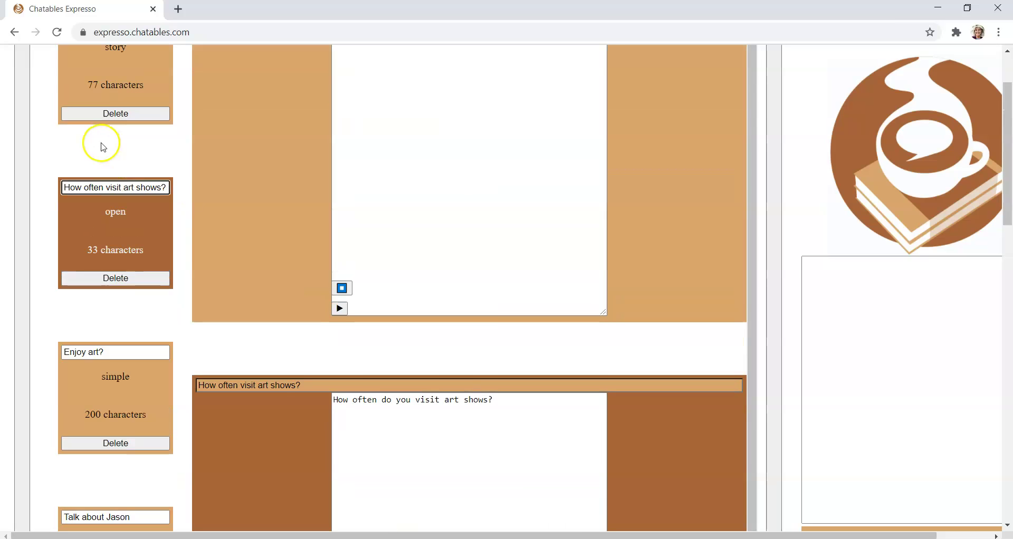
{"action": "left_click", "coordinate": [98, 149]}
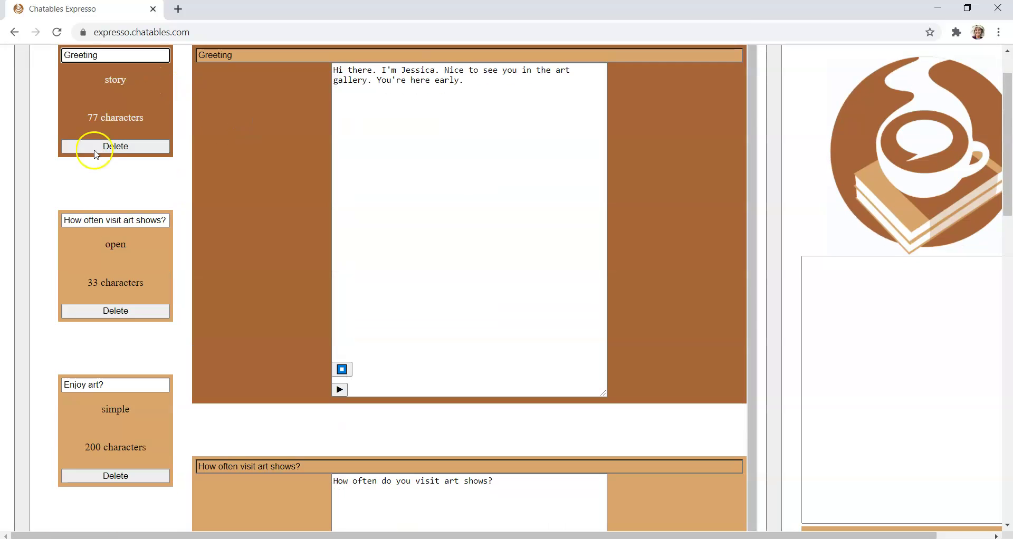
{"action": "left_click", "coordinate": [94, 267]}
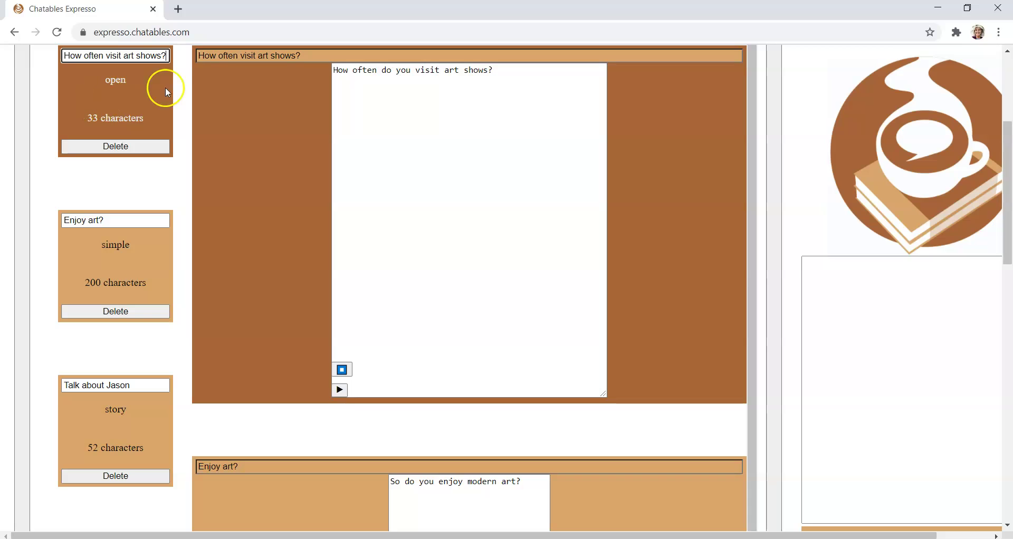
- Start and cancel deleting the "How often visit art shows?" question, then delete it for good
{"action": "left_click", "coordinate": [125, 148]}
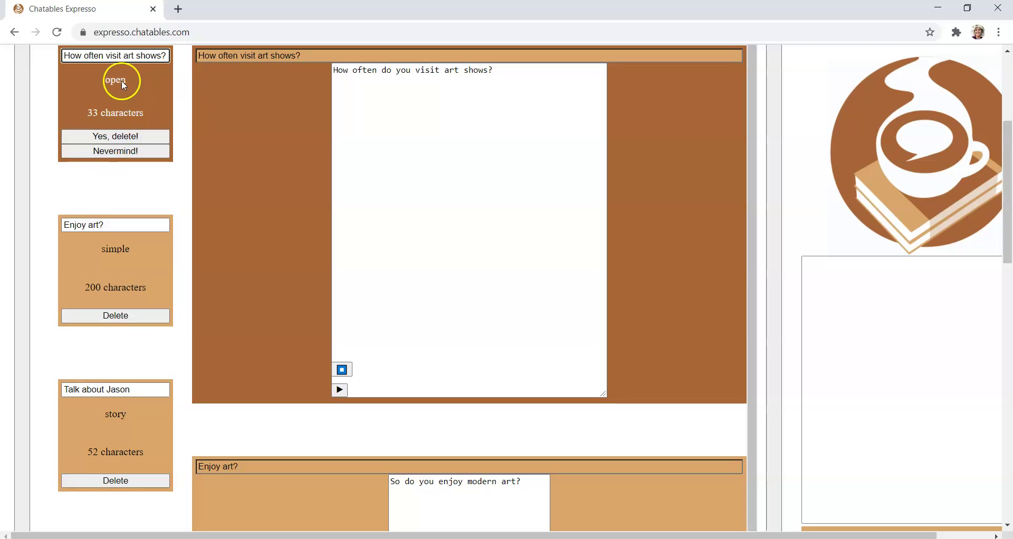
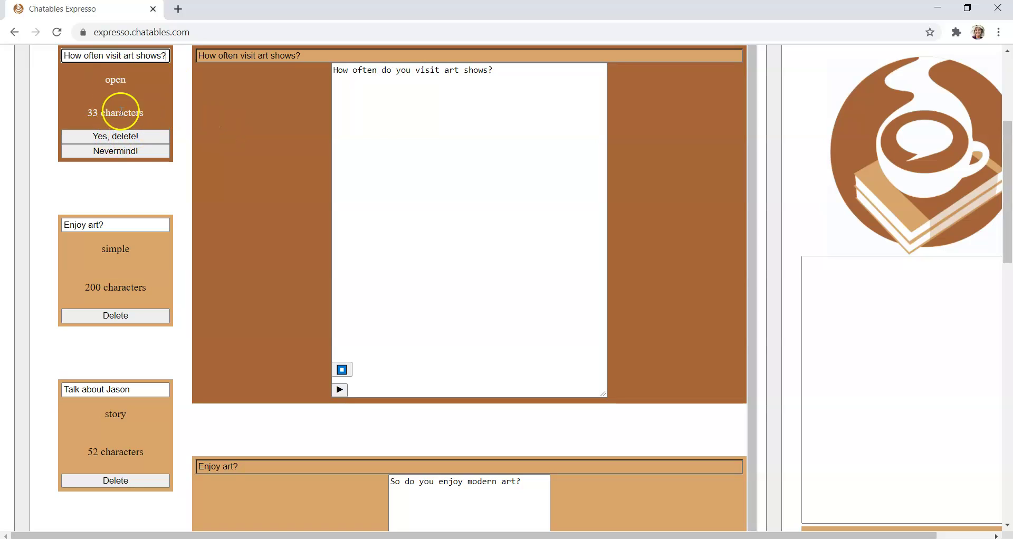
{"action": "left_click", "coordinate": [113, 151]}
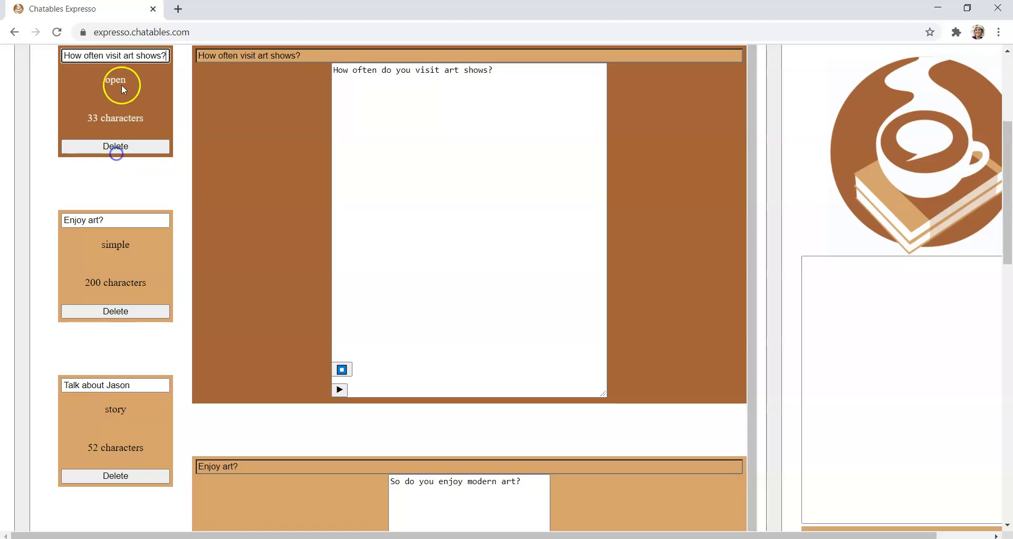
{"action": "left_click", "coordinate": [117, 147]}
{"action": "left_click", "coordinate": [118, 139]}
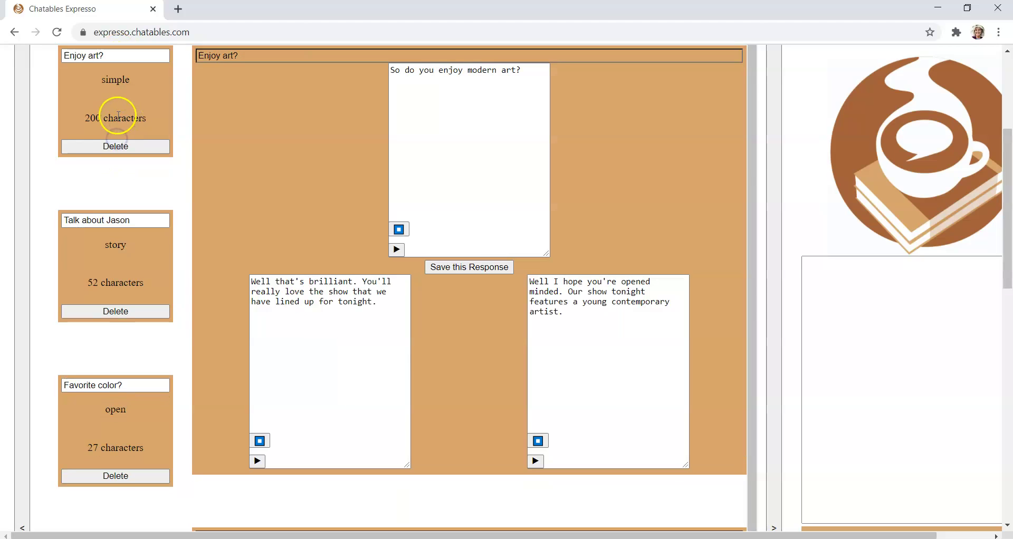
- Save the listener's response to the "Enjoy art?" simple conversational element
{"action": "scroll", "coordinate": [116, 113], "scroll_direction": "up", "scroll_amount": 4}
{"action": "left_click", "coordinate": [69, 142]}
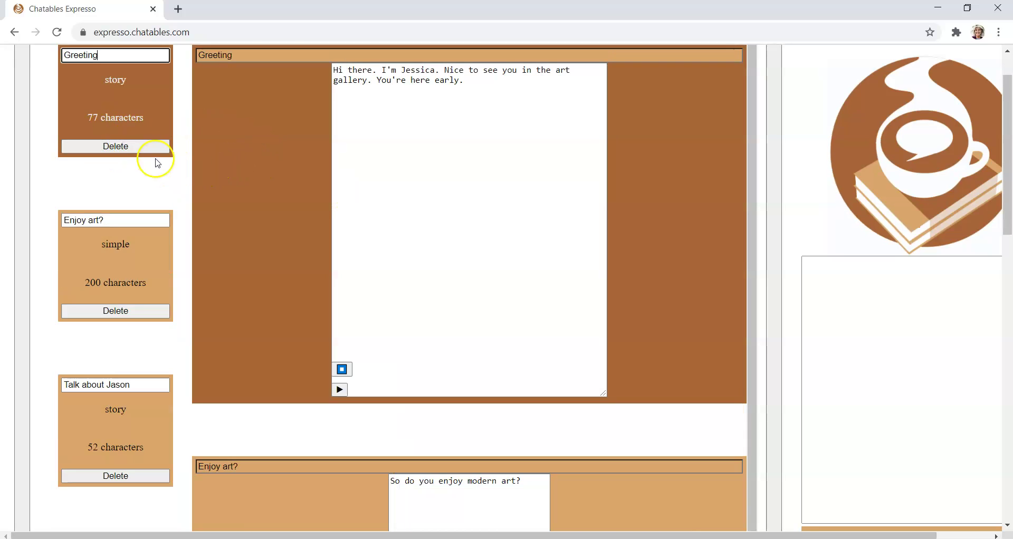
{"action": "scroll", "coordinate": [231, 167], "scroll_direction": "down", "scroll_amount": 3}
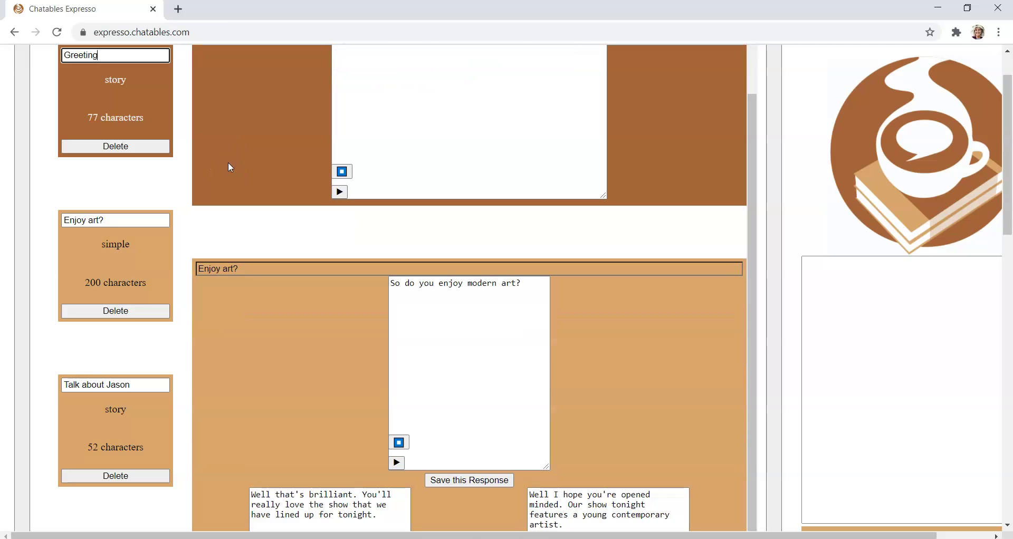
{"action": "scroll", "coordinate": [230, 168], "scroll_direction": "down", "scroll_amount": 2}
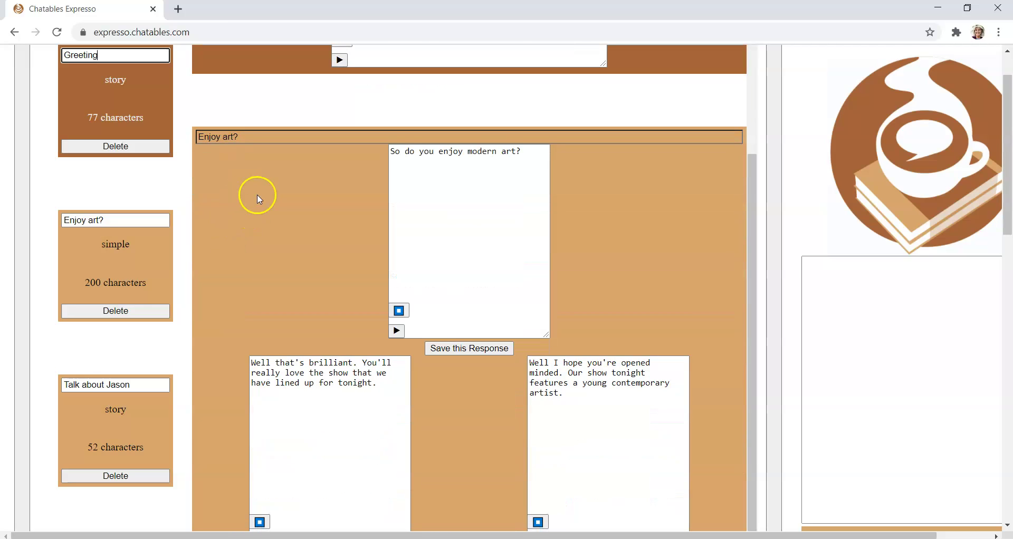
{"action": "scroll", "coordinate": [257, 198], "scroll_direction": "down", "scroll_amount": 2}
{"action": "scroll", "coordinate": [257, 197], "scroll_direction": "up", "scroll_amount": 2}
{"action": "left_click", "coordinate": [259, 233]}
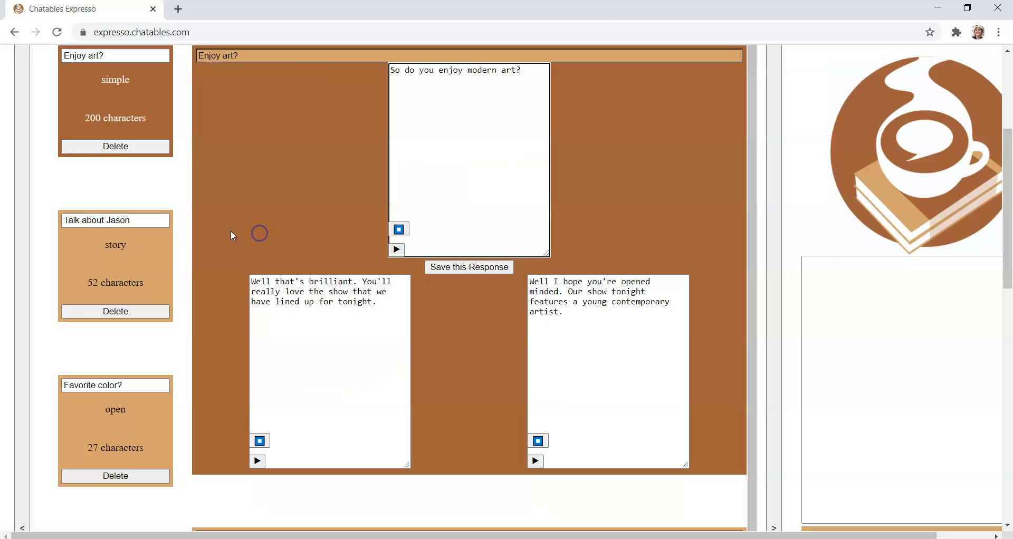
{"action": "left_click", "coordinate": [449, 273]}
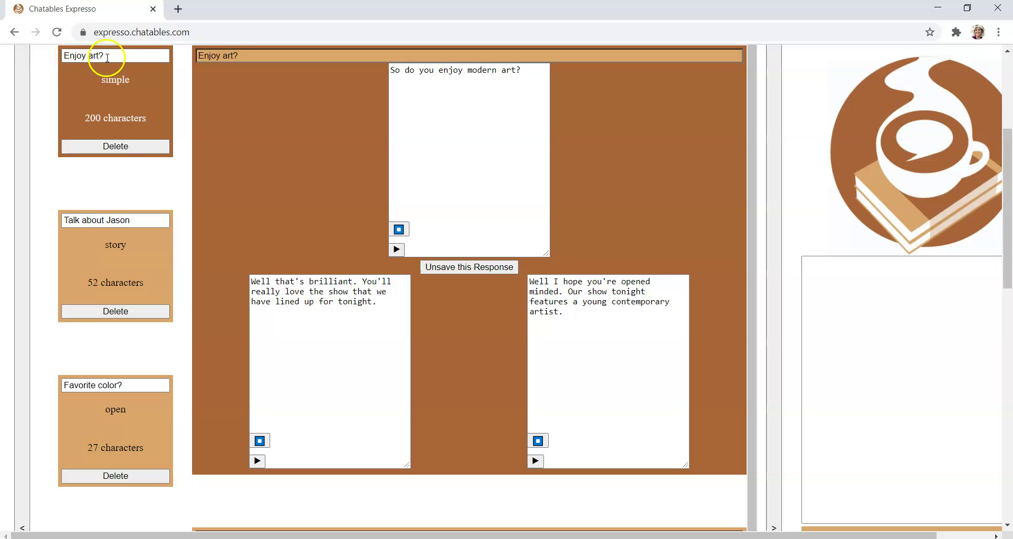
- Expand the story details and check the variables listed for episode one
{"action": "left_click", "coordinate": [105, 87]}
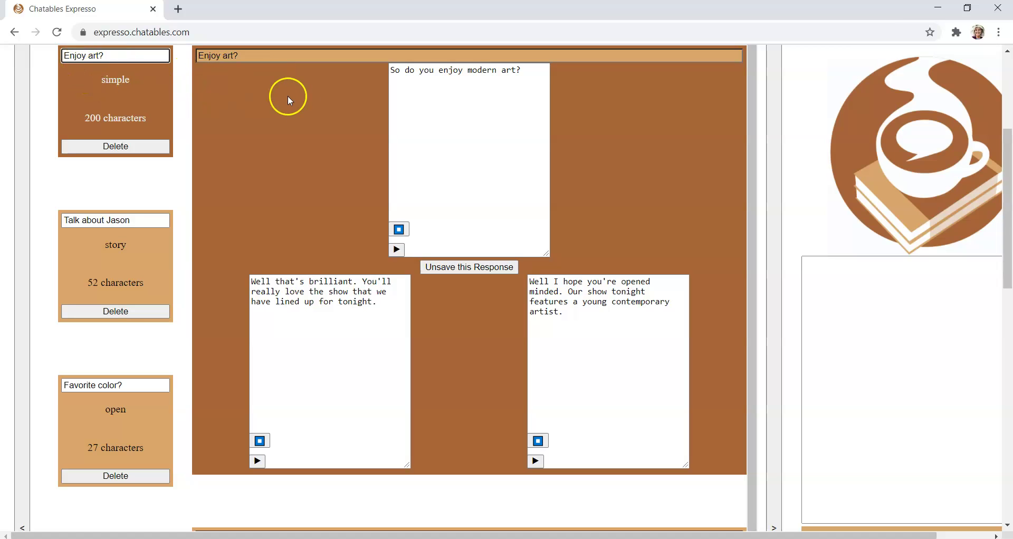
{"action": "left_click", "coordinate": [29, 121]}
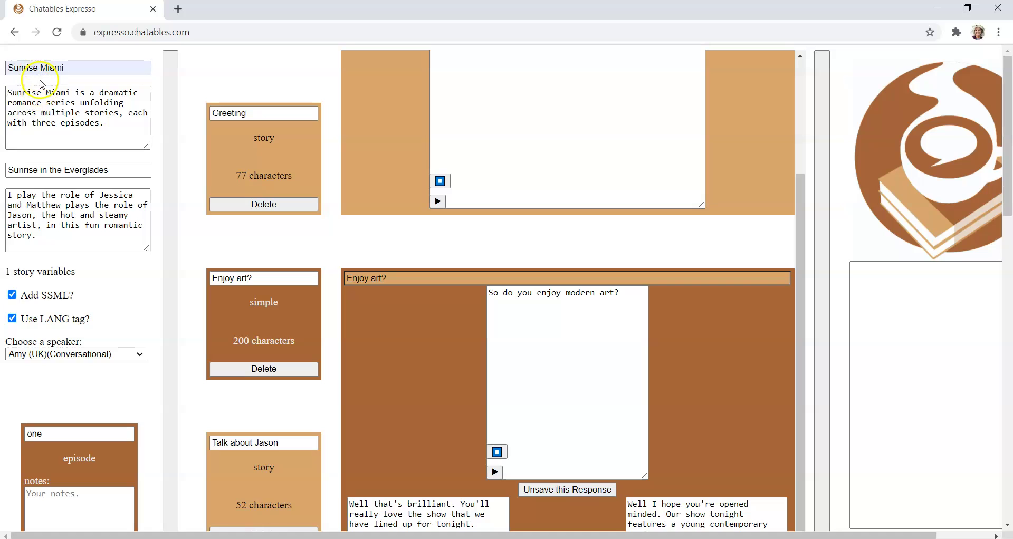
{"action": "scroll", "coordinate": [63, 232], "scroll_direction": "down", "scroll_amount": 5}
{"action": "scroll", "coordinate": [65, 234], "scroll_direction": "up", "scroll_amount": 1}
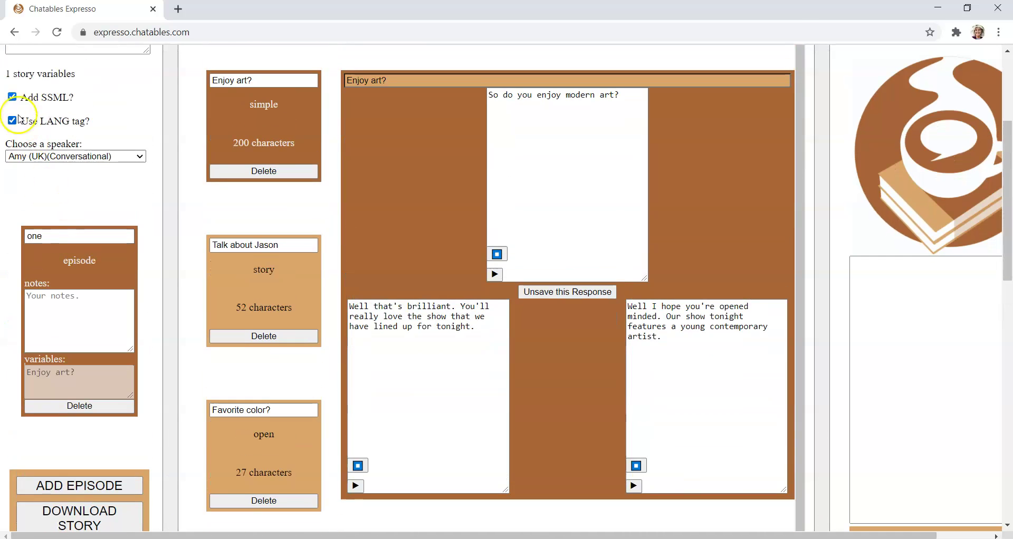
{"action": "scroll", "coordinate": [82, 195], "scroll_direction": "down", "scroll_amount": 1}
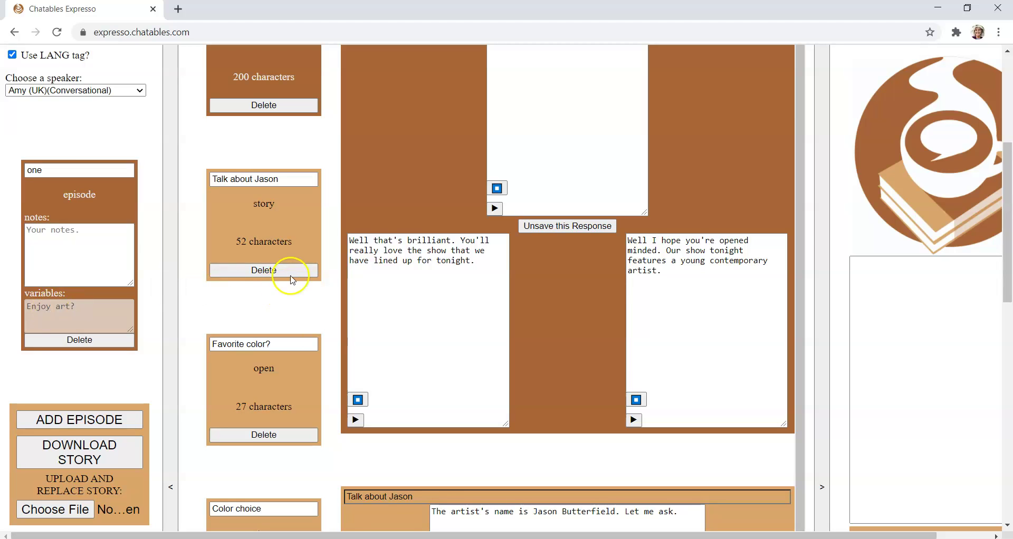
- Collapse the story details and add a simple conversational element at the end of the episode, after the Trip to Miami story
{"action": "scroll", "coordinate": [436, 315], "scroll_direction": "down", "scroll_amount": 8}
{"action": "scroll", "coordinate": [232, 275], "scroll_direction": "down", "scroll_amount": 7}
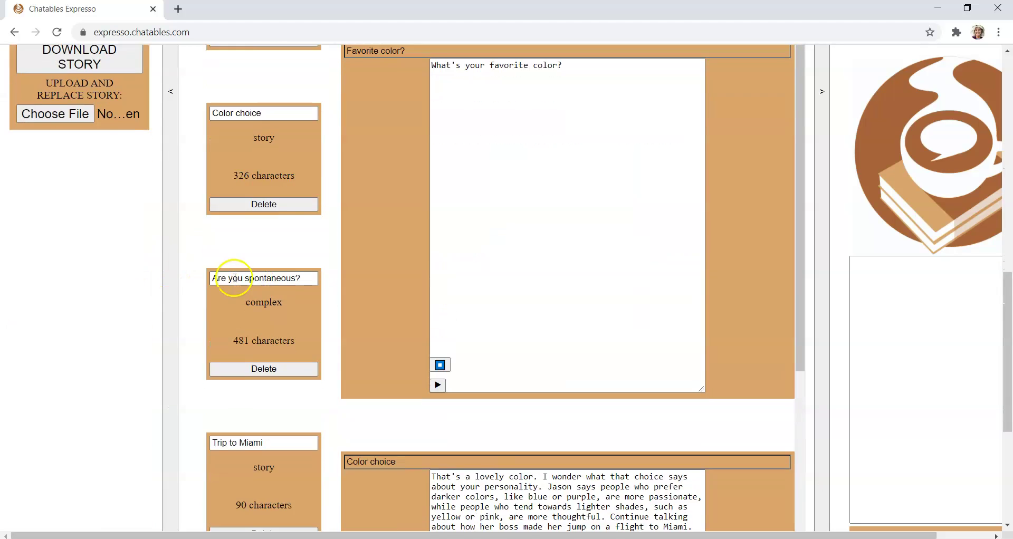
{"action": "scroll", "coordinate": [199, 248], "scroll_direction": "up", "scroll_amount": 3}
{"action": "left_click", "coordinate": [170, 242]}
{"action": "scroll", "coordinate": [231, 241], "scroll_direction": "down", "scroll_amount": 8}
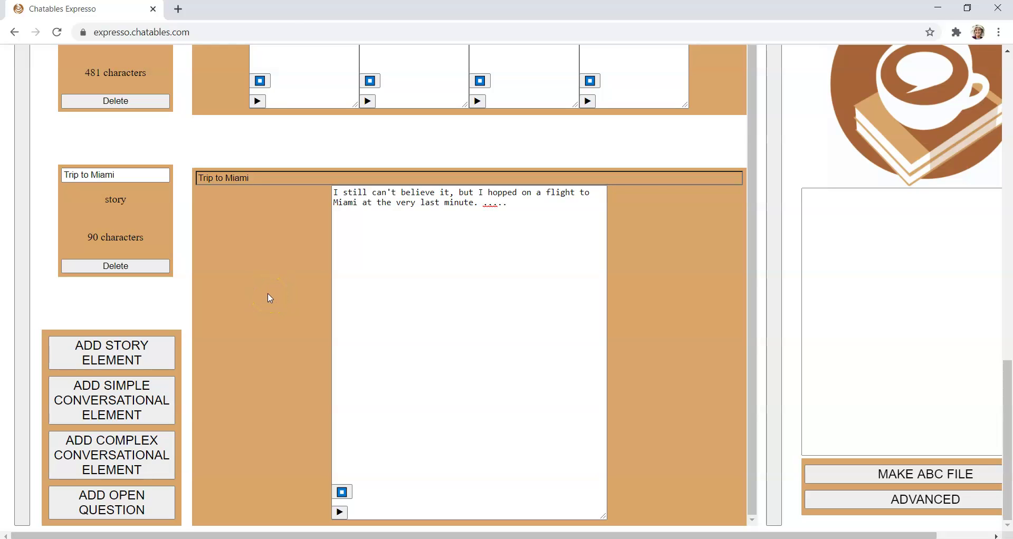
{"action": "left_click", "coordinate": [113, 400]}
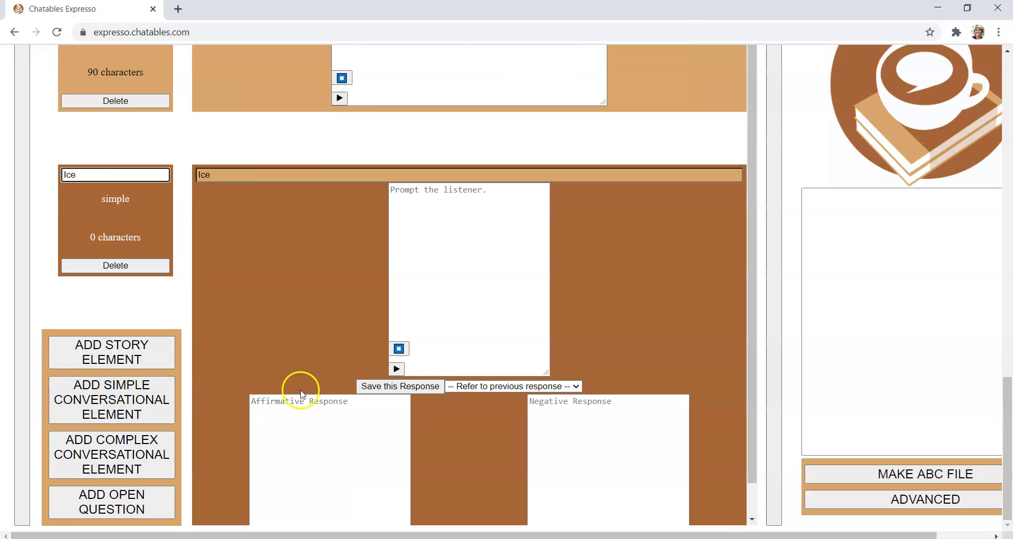
- Make the new simple element refer to the previous response "one: Enjoy art?" and rename it "Recall Enjoy art?"
{"action": "left_click", "coordinate": [497, 388]}
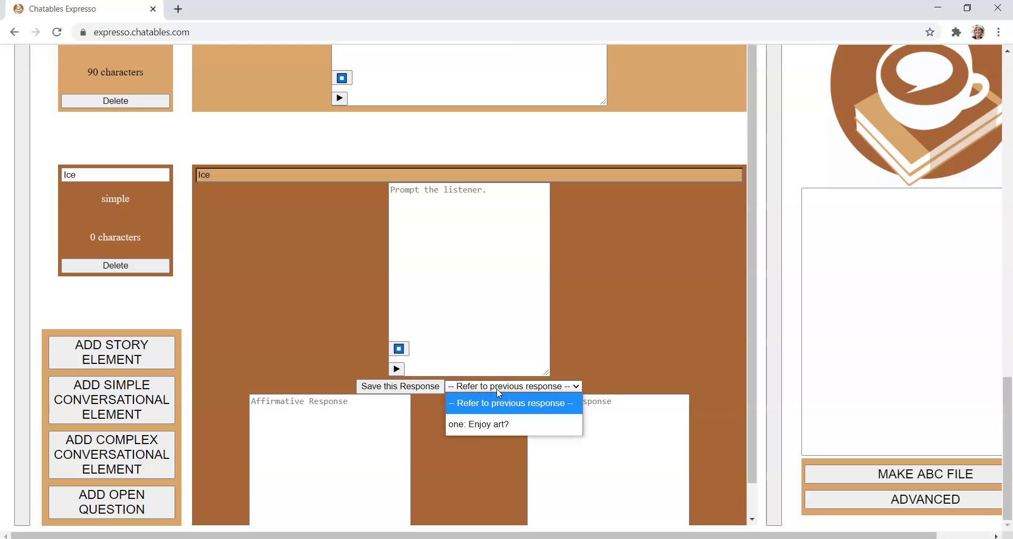
{"action": "left_click", "coordinate": [486, 424]}
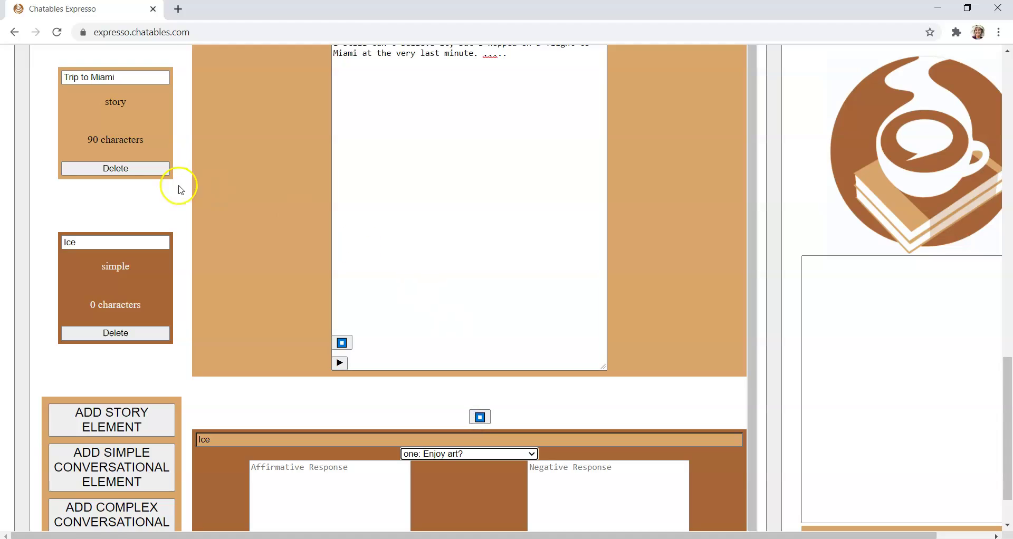
{"action": "scroll", "coordinate": [181, 190], "scroll_direction": "down", "scroll_amount": 1}
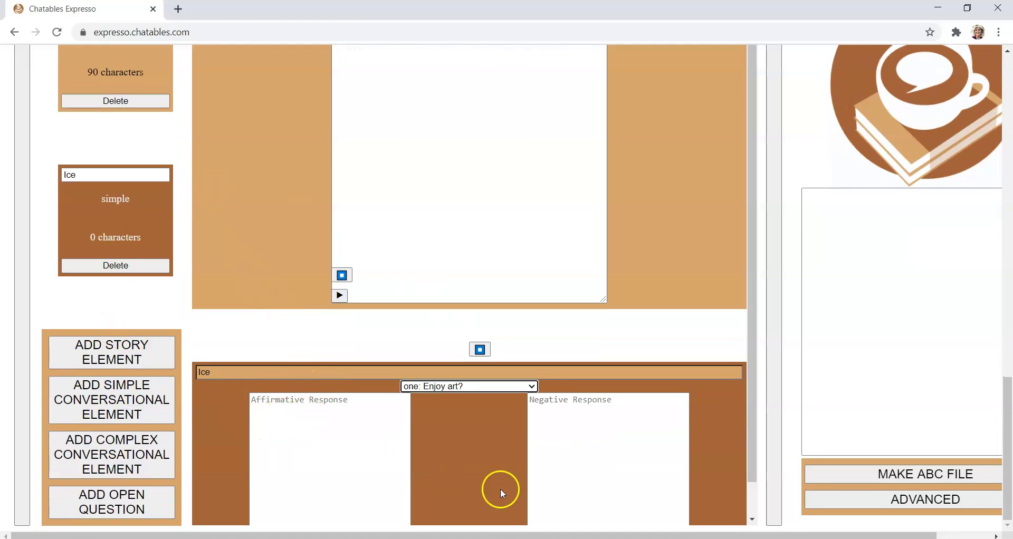
{"action": "left_click_drag", "start_coordinate": [113, 174], "coordinate": [63, 175]}
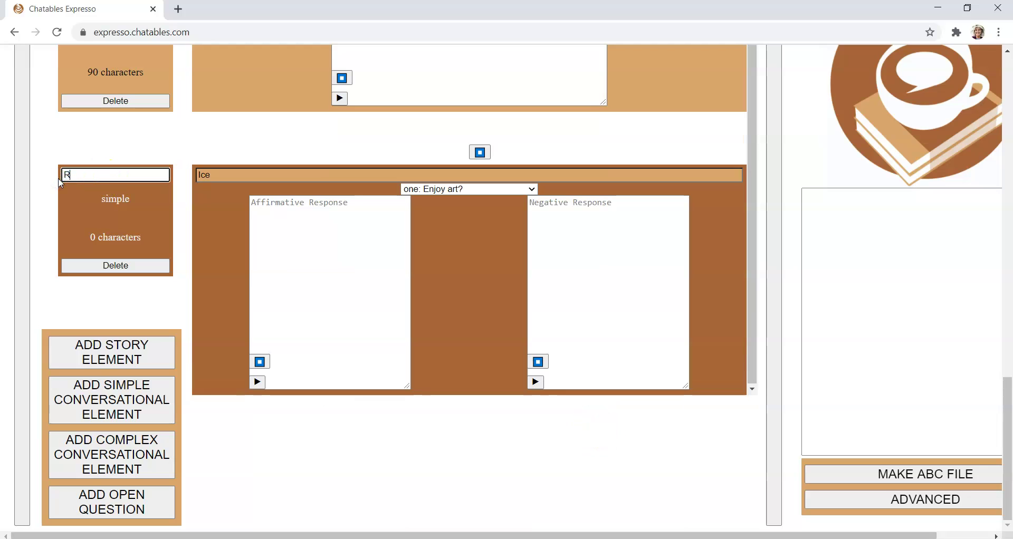
{"action": "type", "text": "Recall Enjoy art?"}
{"action": "left_click", "coordinate": [219, 216]}
- Write the affirmative response "I'm really glad that you enjoy modern art. I know you'll love Jason's show."
{"action": "left_click", "coordinate": [298, 225]}
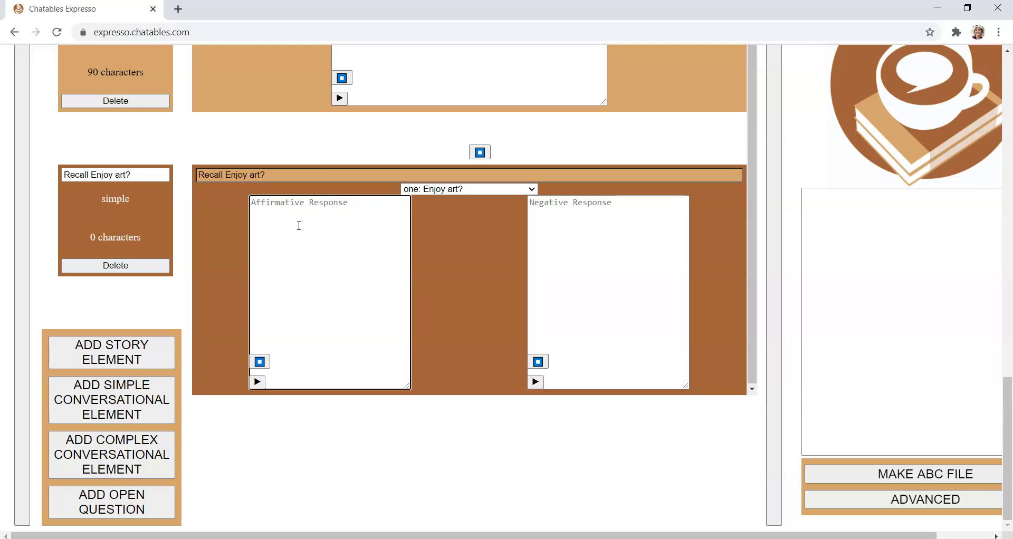
{"action": "type", "text": "I'm really glad that you"}
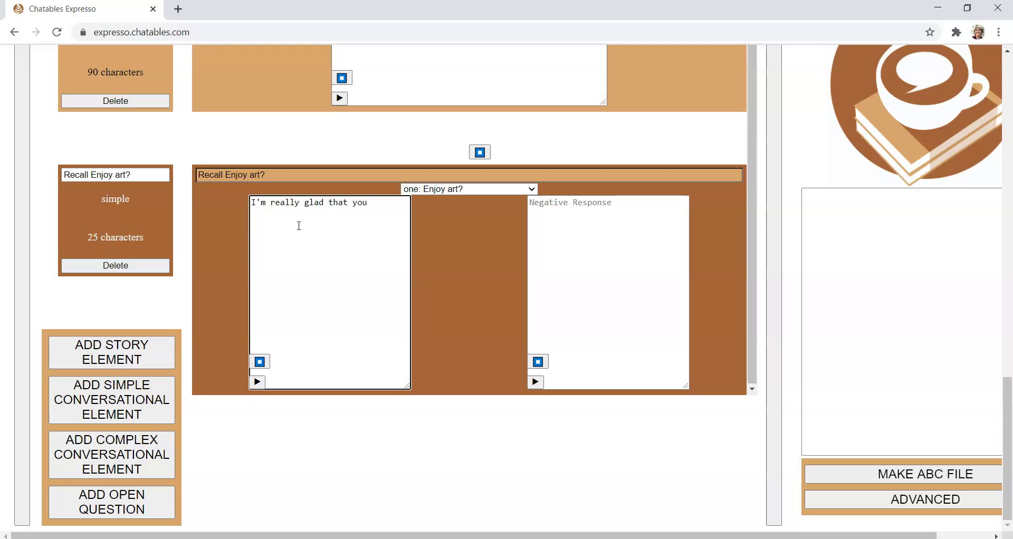
{"action": "type", "text": " enjoy modern art. I know you'll love"}
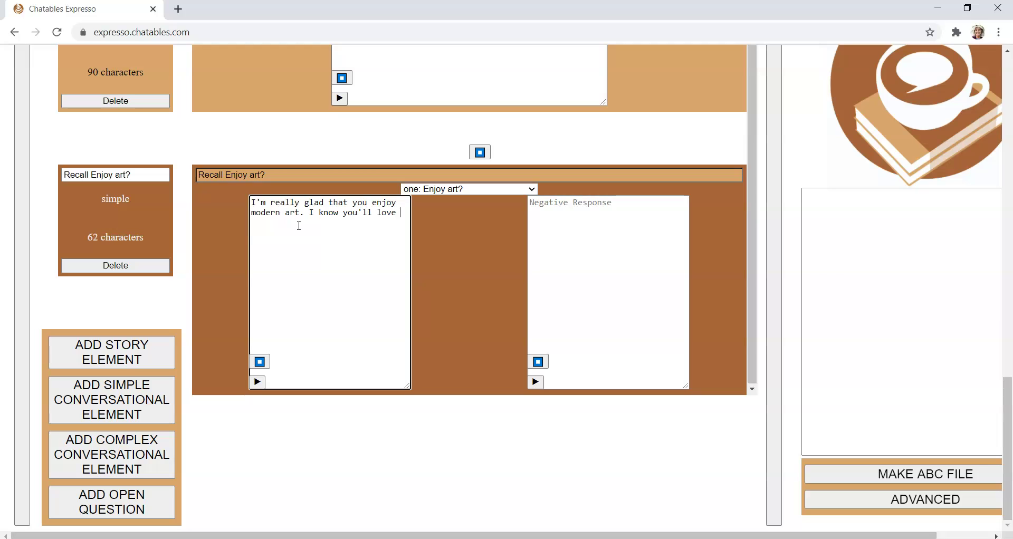
{"action": "type", "text": " Jason's show."}
- Write the negative response "I know you're not a big fan of modern art, but I think you might like Jason's show."
{"action": "left_click", "coordinate": [588, 217]}
{"action": "type", "text": "I k"}
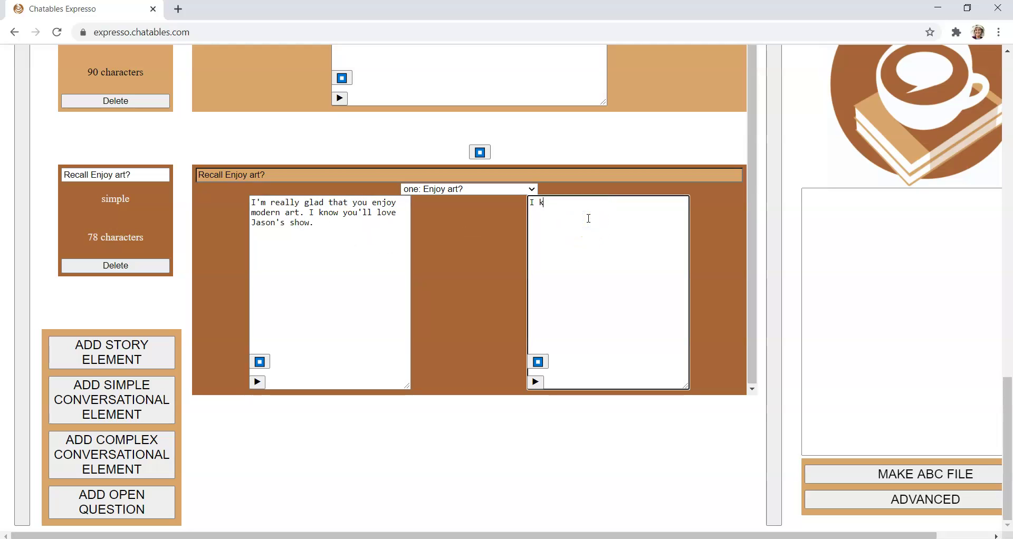
{"action": "type", "text": "now you're not a big fan of modern art, but I thi"}
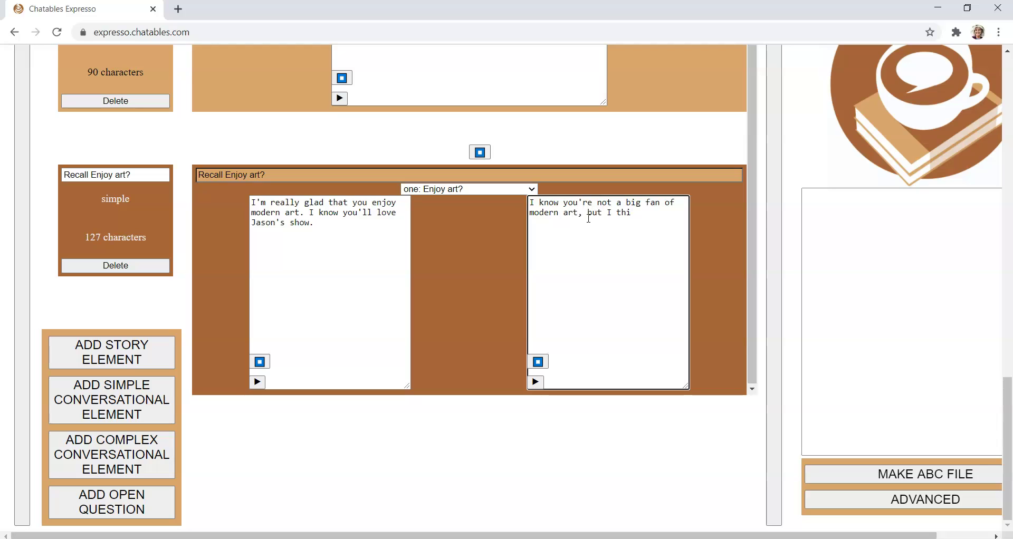
{"action": "type", "text": "nk you might like Jason's show."}
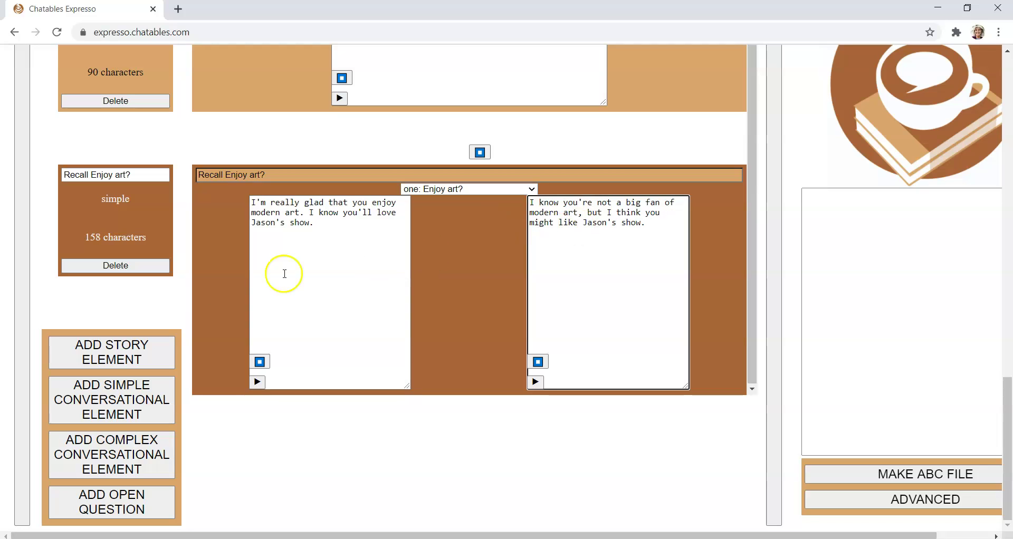
- Add a story element at the end of the episode with the content "Jason is not your typical artist."
{"action": "left_click", "coordinate": [129, 355]}
{"action": "left_click", "coordinate": [371, 215]}
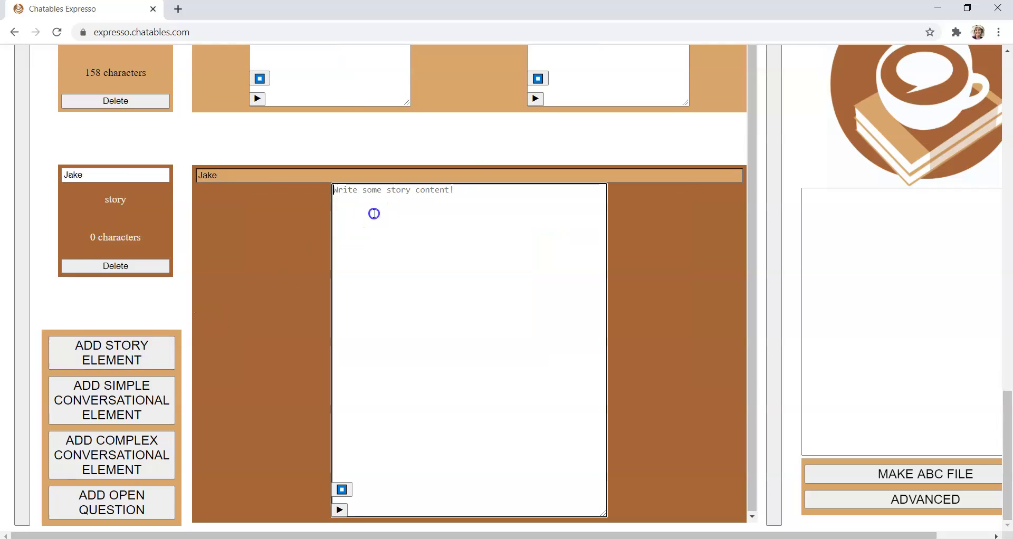
{"action": "type", "text": "Jo"}
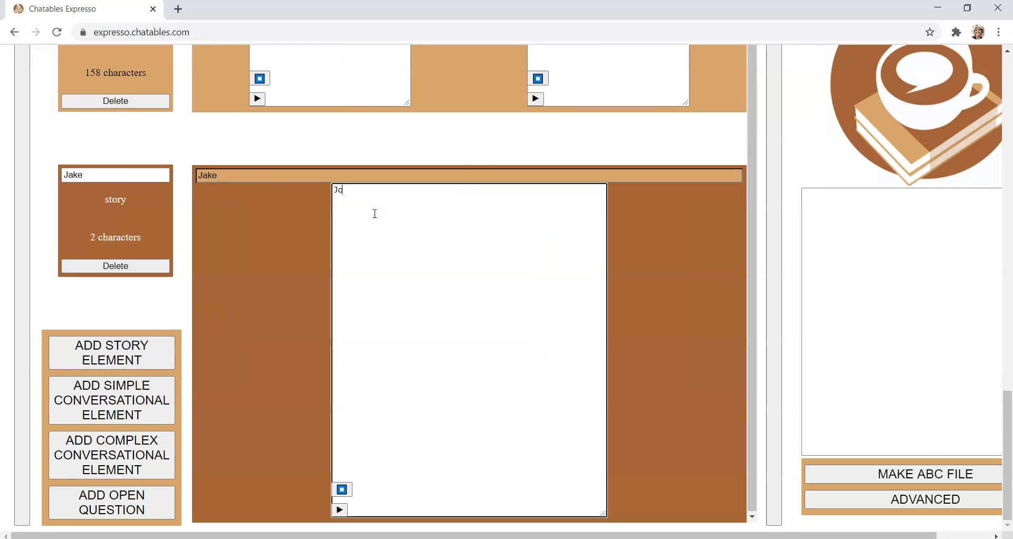
{"action": "type", "text": "son is not your ty"}
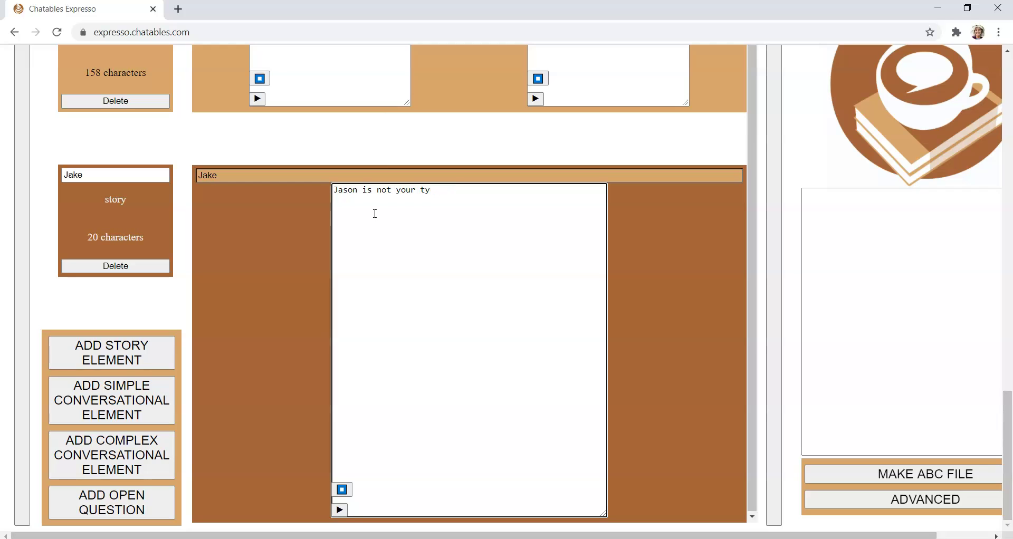
{"action": "type", "text": "upical artist."}
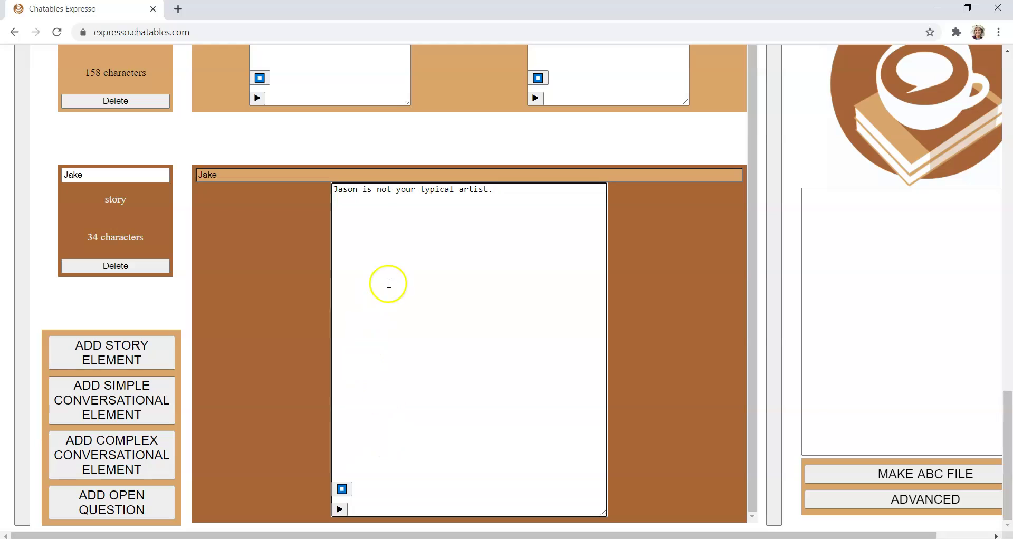
- Rename the new story element at the end of the episode as "Sign Off"
{"action": "left_click_drag", "start_coordinate": [84, 174], "coordinate": [63, 174]}
{"action": "type", "text": "Sign Off"}
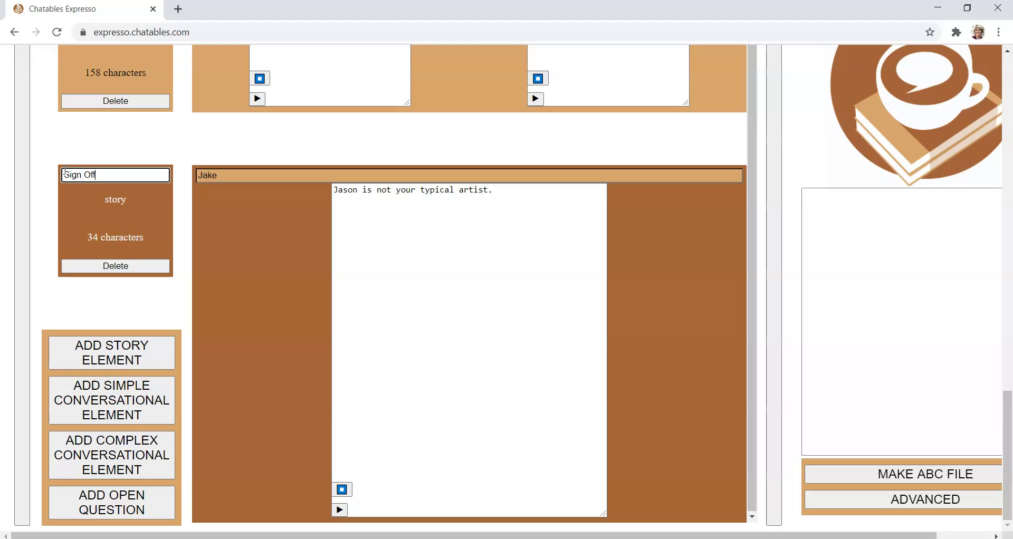
{"action": "left_click", "coordinate": [109, 216]}
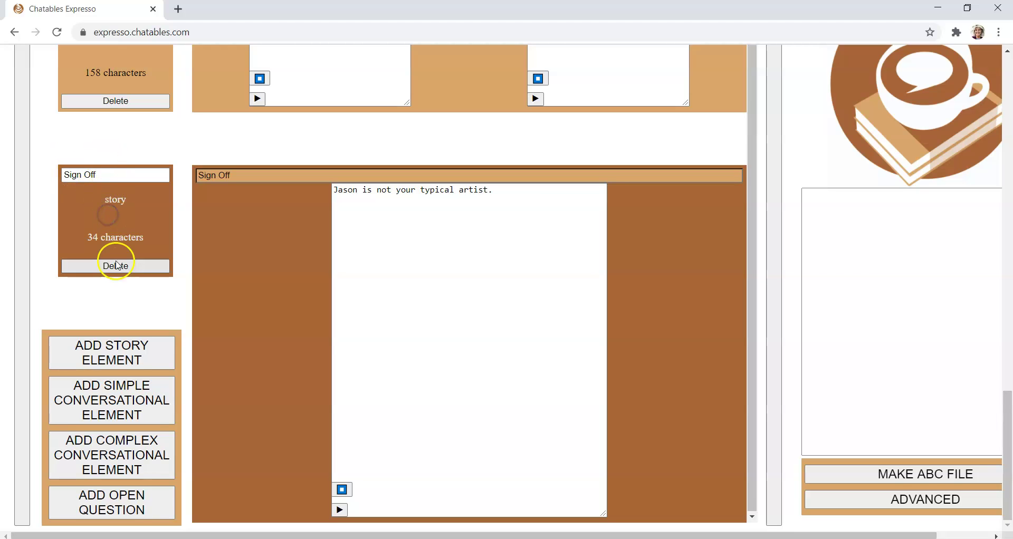
- Expand the story details and add a second episode after episode one
{"action": "scroll", "coordinate": [158, 275], "scroll_direction": "up", "scroll_amount": 2}
{"action": "scroll", "coordinate": [317, 327], "scroll_direction": "up", "scroll_amount": 8}
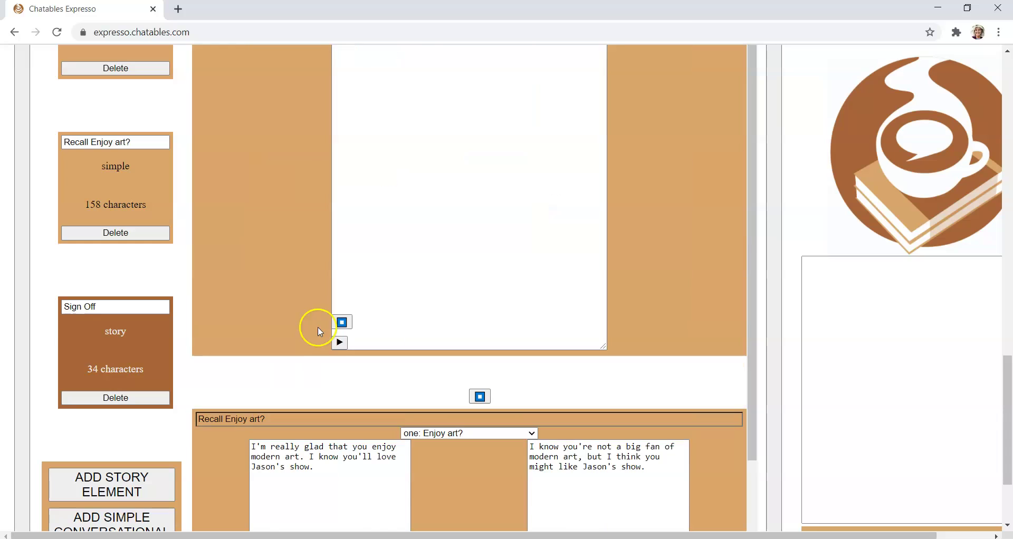
{"action": "scroll", "coordinate": [256, 233], "scroll_direction": "down", "scroll_amount": 2}
{"action": "scroll", "coordinate": [95, 214], "scroll_direction": "up", "scroll_amount": 20}
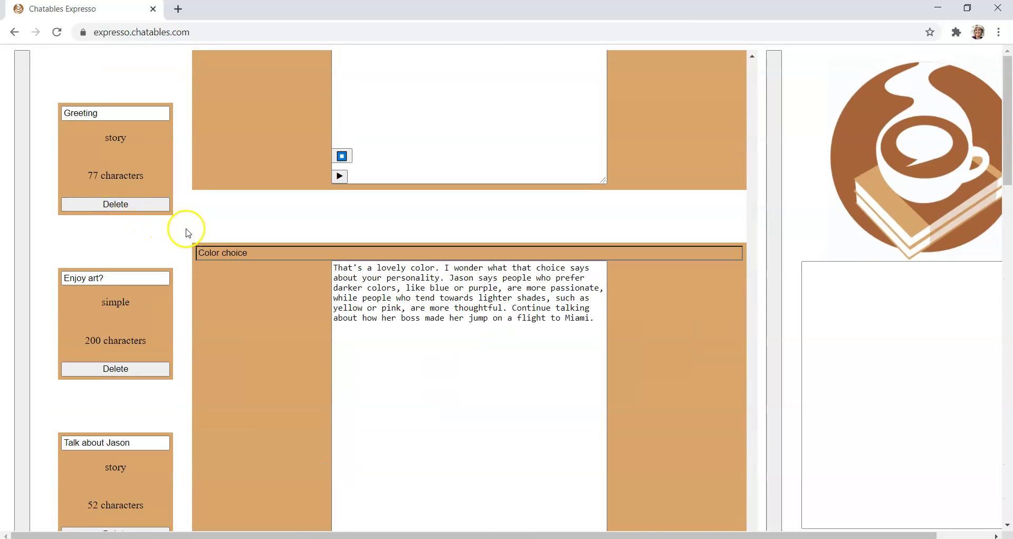
{"action": "scroll", "coordinate": [50, 220], "scroll_direction": "down", "scroll_amount": 9}
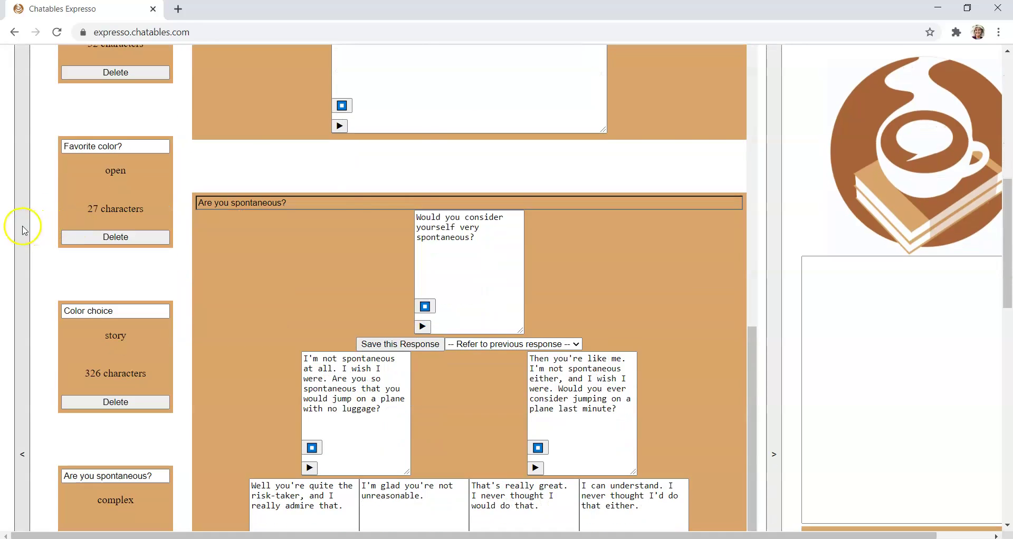
{"action": "left_click", "coordinate": [23, 225]}
{"action": "scroll", "coordinate": [20, 198], "scroll_direction": "up", "scroll_amount": 6}
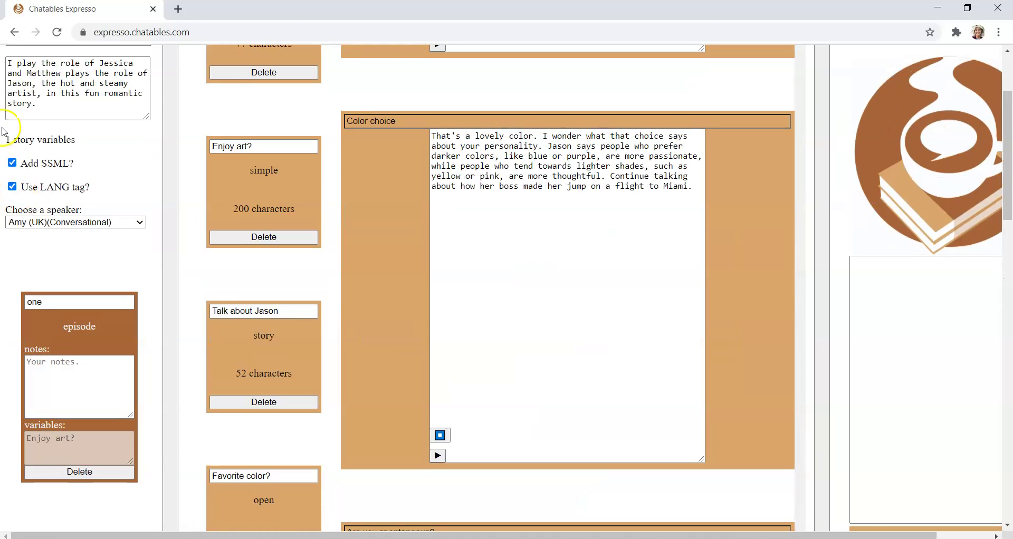
{"action": "scroll", "coordinate": [50, 244], "scroll_direction": "down", "scroll_amount": 4}
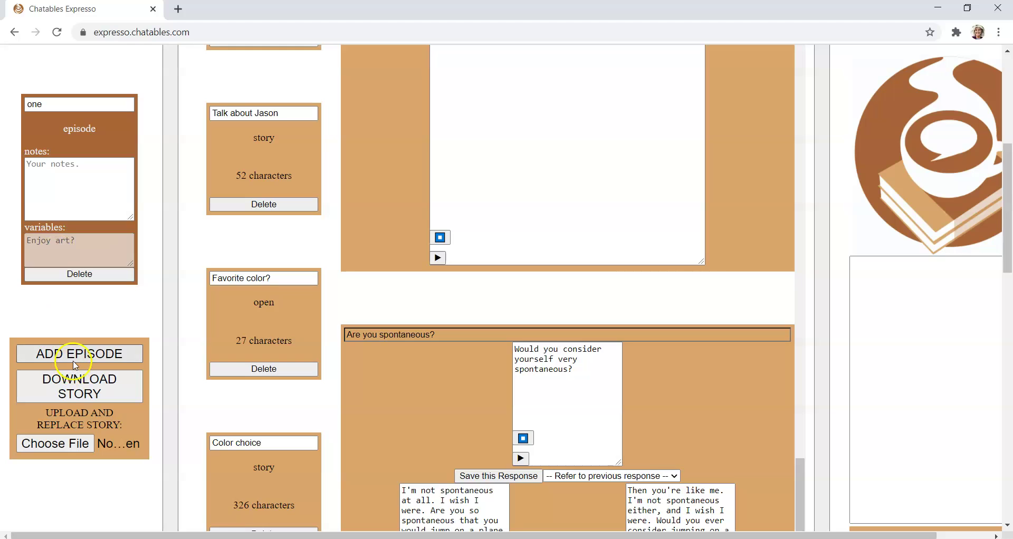
{"action": "left_click", "coordinate": [76, 360]}
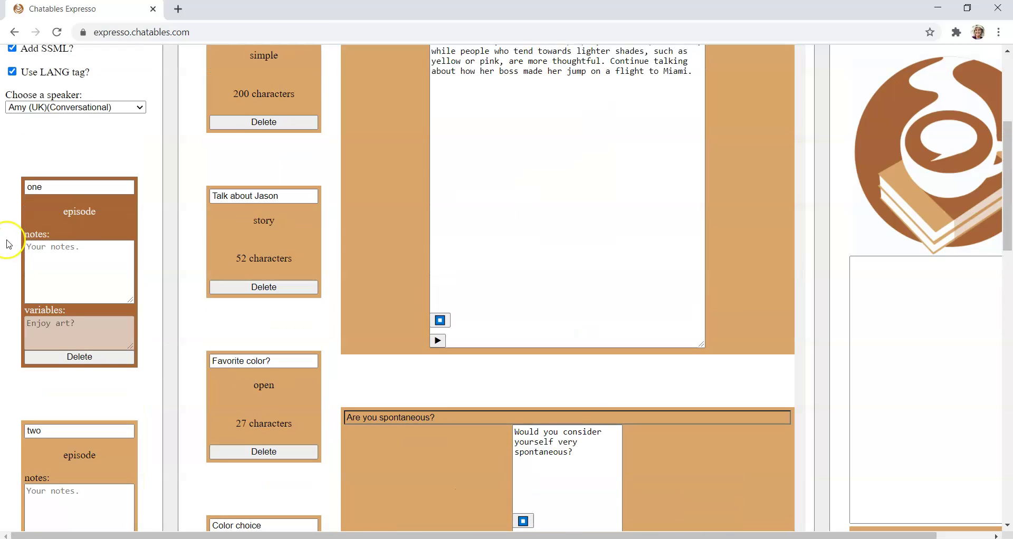
- Examine the story settings and compare the notes and variables of episodes one and two
{"action": "left_click", "coordinate": [50, 242]}
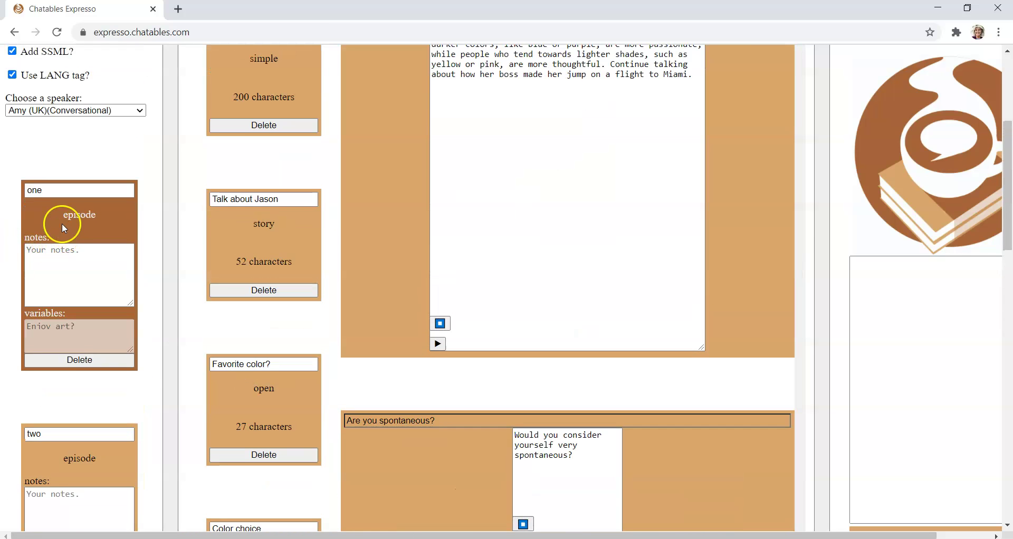
{"action": "scroll", "coordinate": [61, 226], "scroll_direction": "up", "scroll_amount": 4}
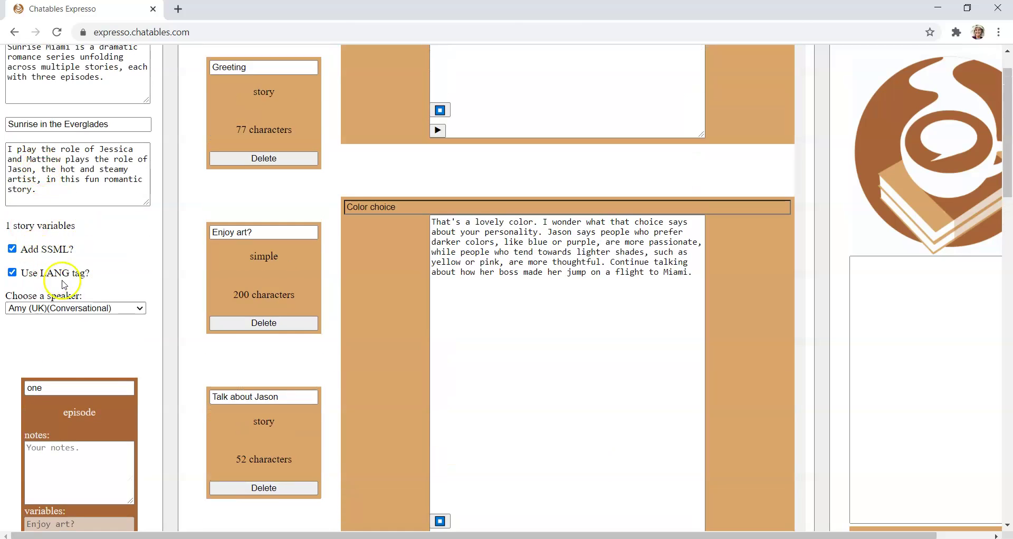
{"action": "scroll", "coordinate": [71, 359], "scroll_direction": "down", "scroll_amount": 6}
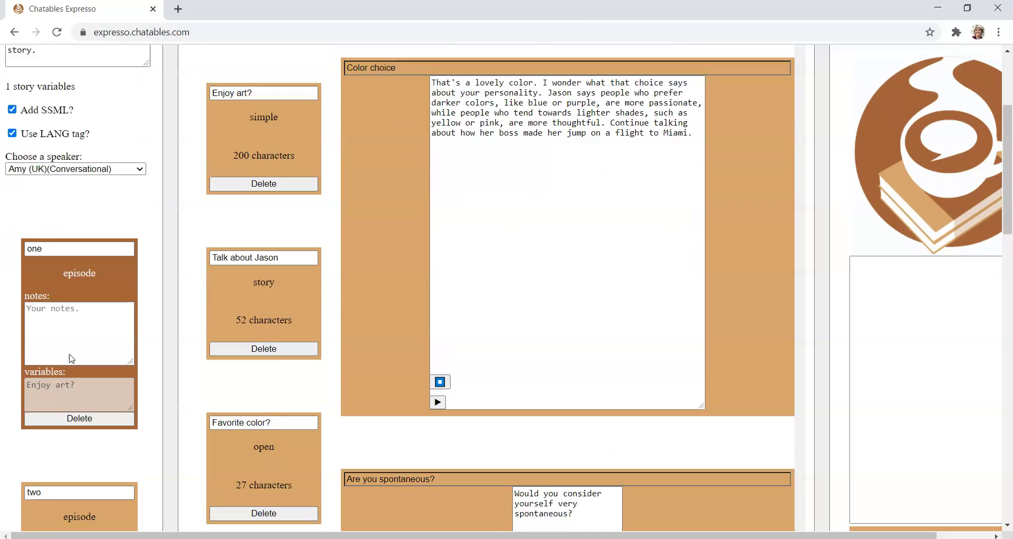
{"action": "left_click", "coordinate": [45, 232]}
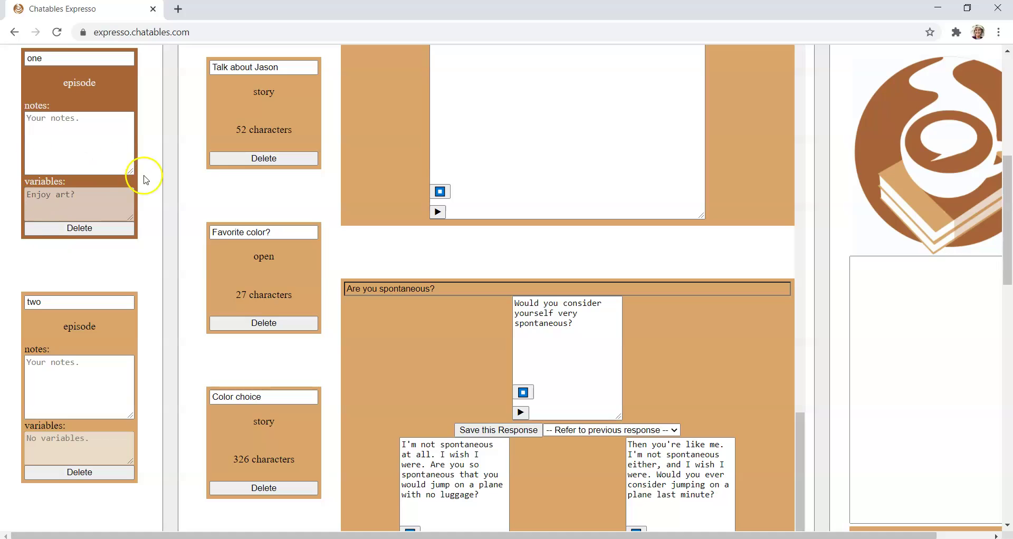
{"action": "scroll", "coordinate": [104, 270], "scroll_direction": "up", "scroll_amount": 5}
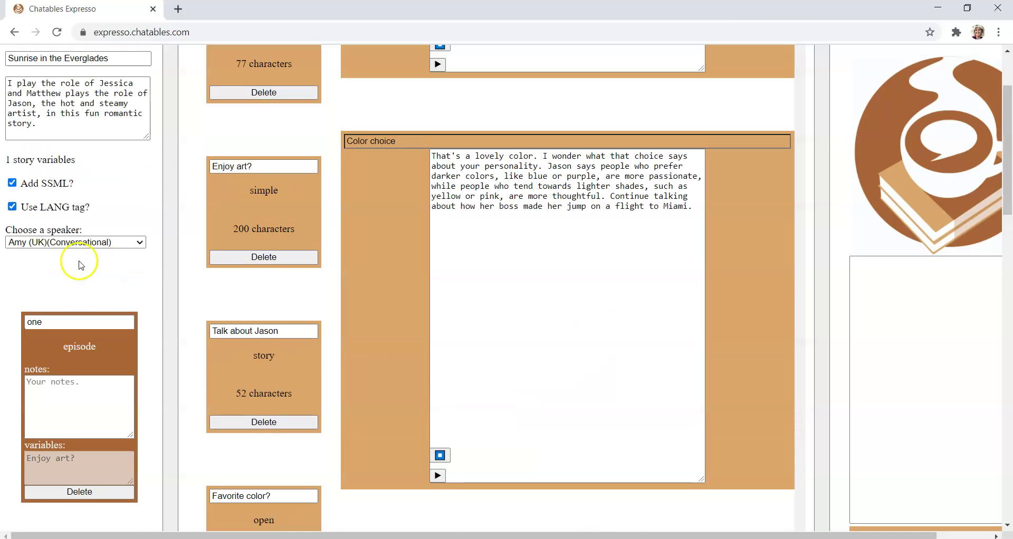
{"action": "scroll", "coordinate": [45, 253], "scroll_direction": "down", "scroll_amount": 1}
{"action": "scroll", "coordinate": [61, 423], "scroll_direction": "up", "scroll_amount": 1}
{"action": "scroll", "coordinate": [60, 424], "scroll_direction": "down", "scroll_amount": 4}
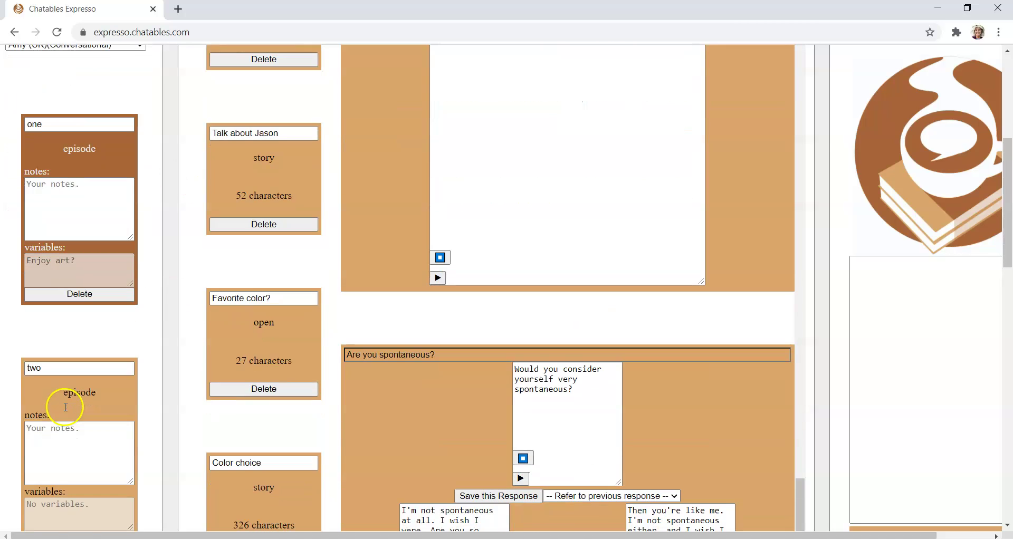
{"action": "scroll", "coordinate": [61, 379], "scroll_direction": "up", "scroll_amount": 1}
- Set the story's speaker to Matthew (US)(Conversational)
{"action": "scroll", "coordinate": [61, 380], "scroll_direction": "up", "scroll_amount": 6}
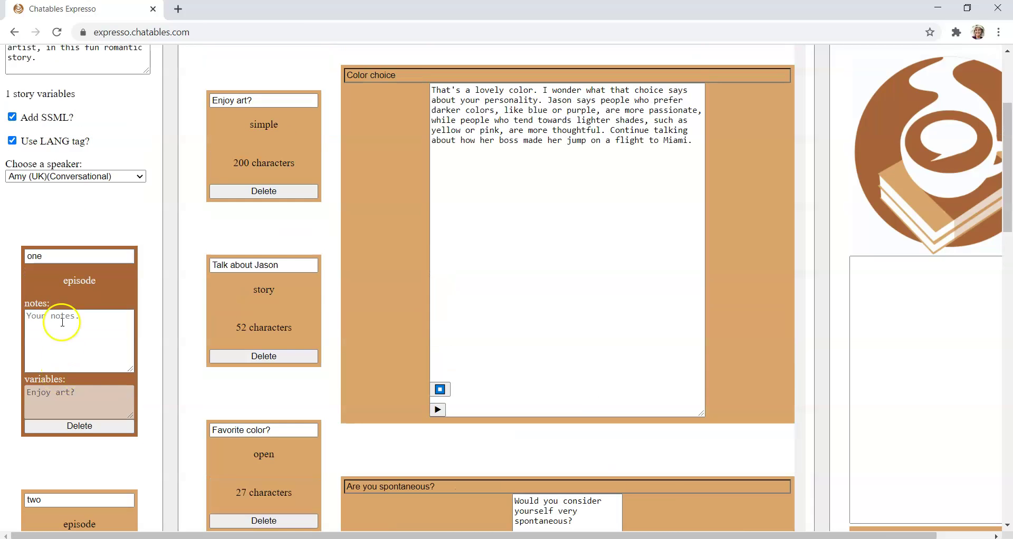
{"action": "left_click", "coordinate": [117, 356]}
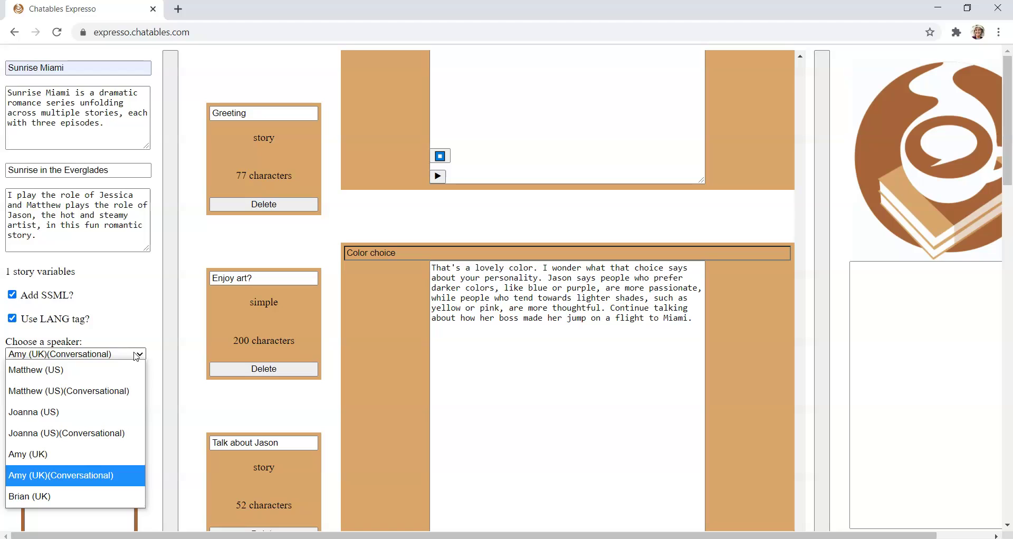
{"action": "left_click", "coordinate": [123, 391]}
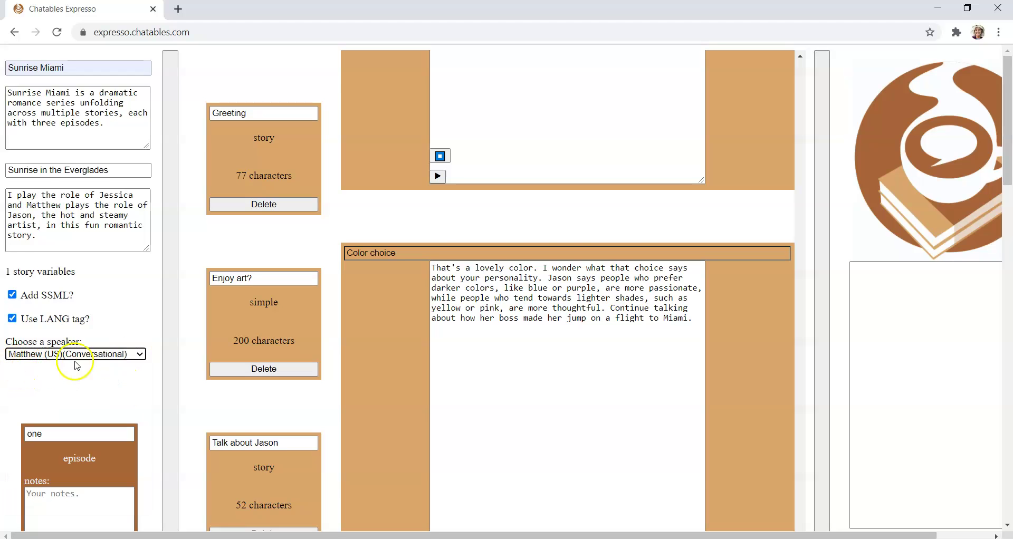
- Open episode two, collapse the story details and add a story element as its first element
{"action": "scroll", "coordinate": [75, 364], "scroll_direction": "down", "scroll_amount": 6}
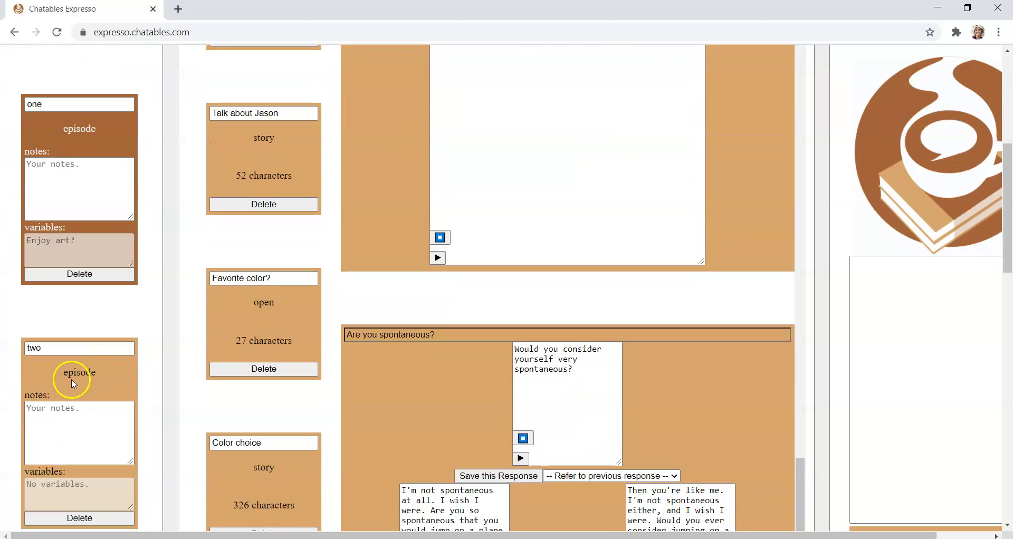
{"action": "left_click", "coordinate": [71, 378]}
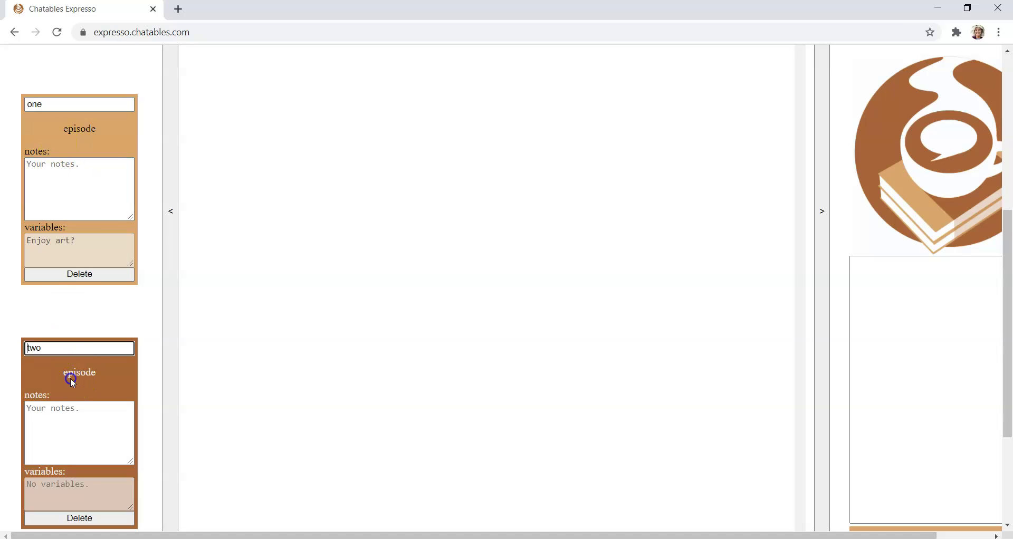
{"action": "left_click", "coordinate": [169, 216]}
{"action": "scroll", "coordinate": [179, 238], "scroll_direction": "up", "scroll_amount": 2}
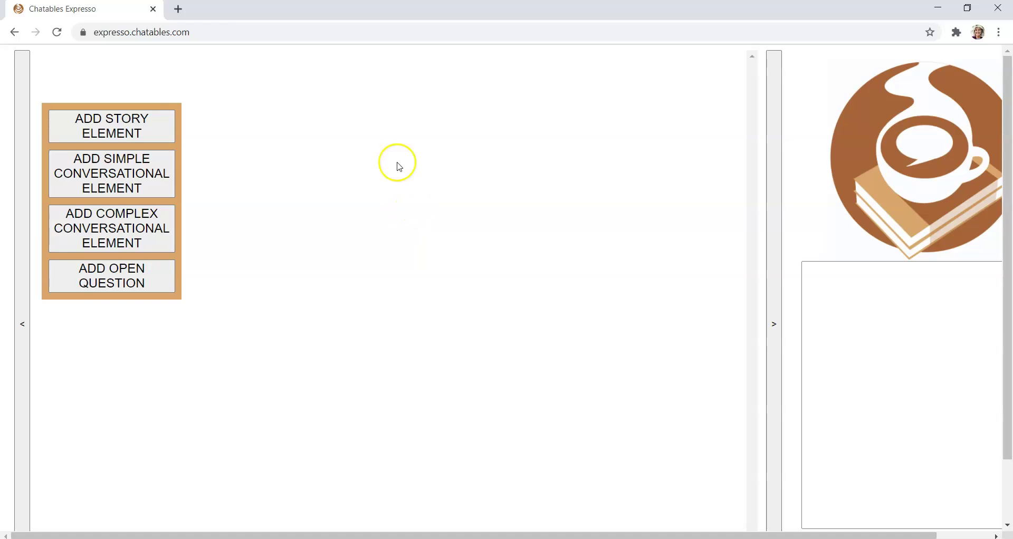
{"action": "left_click", "coordinate": [153, 120]}
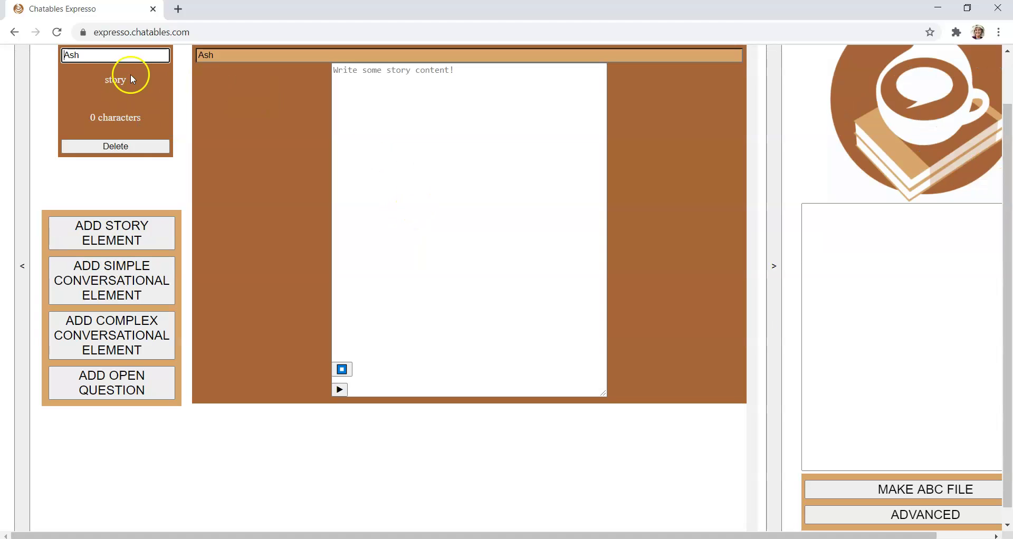
- Replace episode two's empty story element with a simple conversational element that refers to the previous response "one: Enjoy art?"
{"action": "left_click_drag", "start_coordinate": [108, 59], "coordinate": [64, 55]}
{"action": "left_click", "coordinate": [129, 147]}
{"action": "left_click", "coordinate": [129, 138]}
{"action": "left_click", "coordinate": [126, 133]}
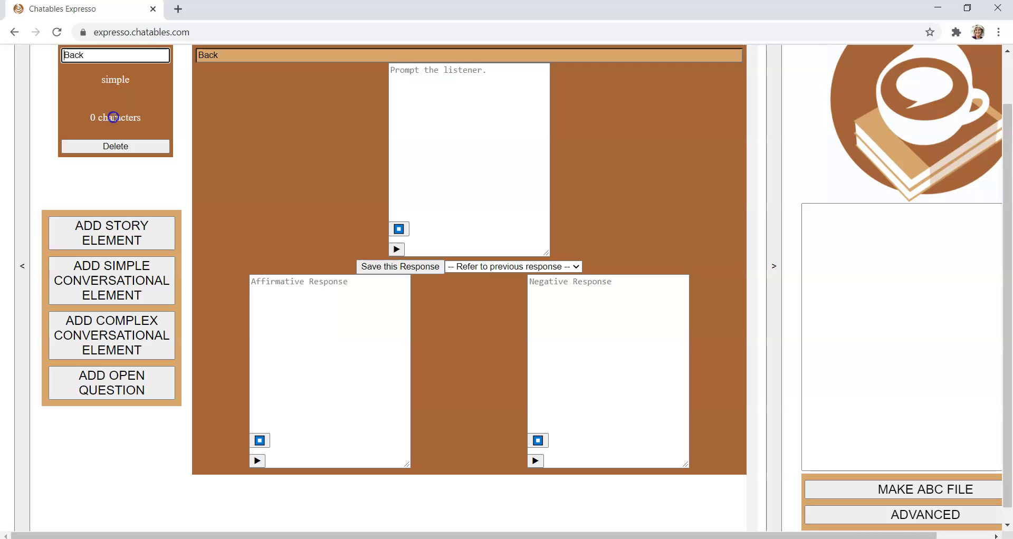
{"action": "left_click", "coordinate": [468, 266]}
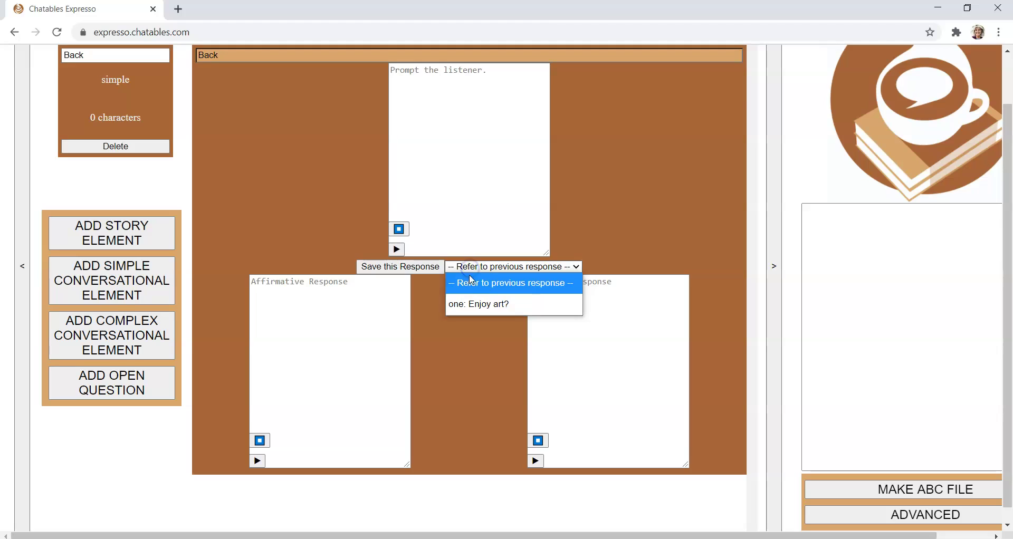
{"action": "left_click", "coordinate": [472, 305]}
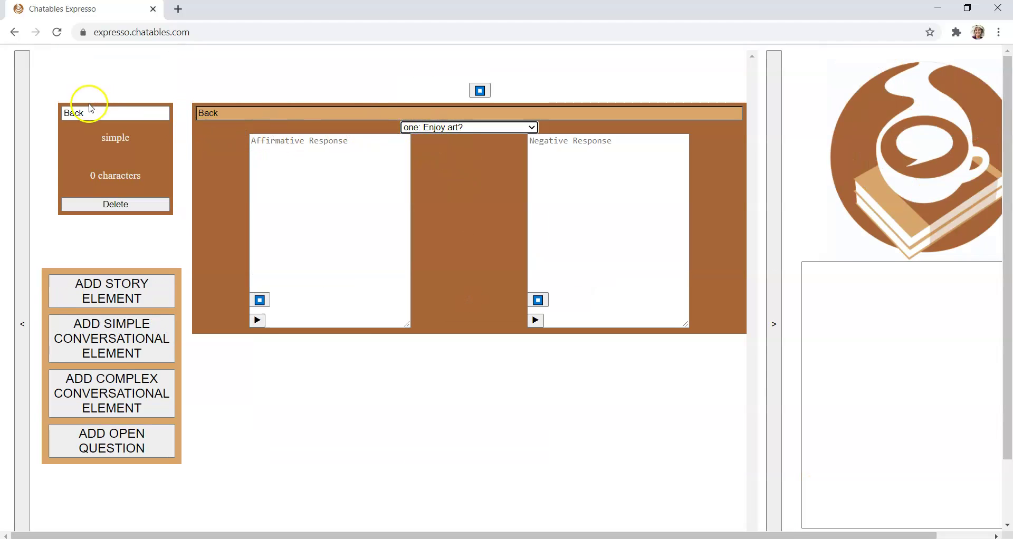
- Rename the simple conversational element as "Recall Enjoy art?"
{"action": "double_click", "coordinate": [68, 115]}
{"action": "scroll", "coordinate": [68, 117], "scroll_direction": "down", "scroll_amount": 1}
{"action": "type", "text": "Rec"}
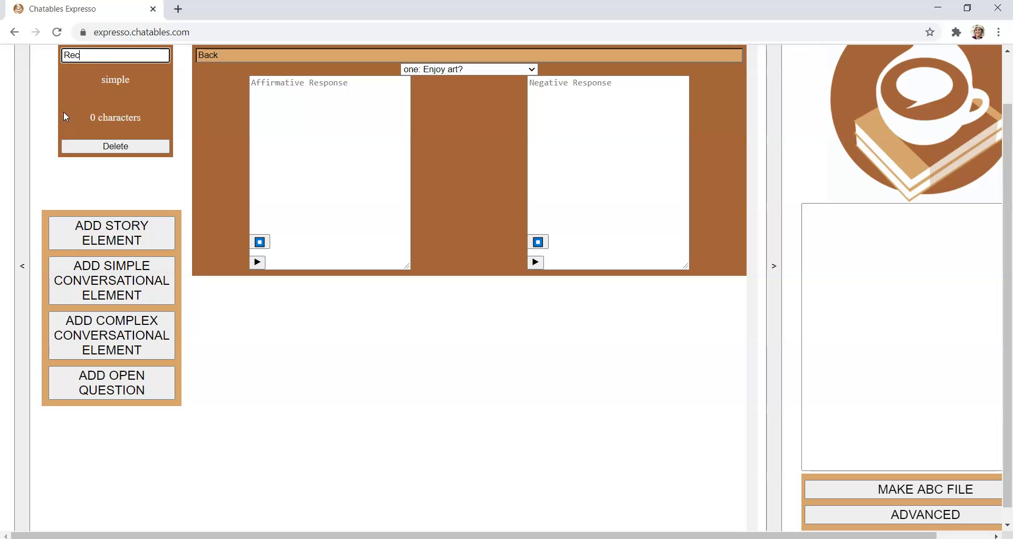
{"action": "type", "text": "all Enjoy art?"}
- Write the affirmative response greeting with "Hi there." and mentioning that the lead character said "you're a big fan of modern art. That's really great."
{"action": "left_click", "coordinate": [297, 109]}
{"action": "type", "text": "Hi there. "}
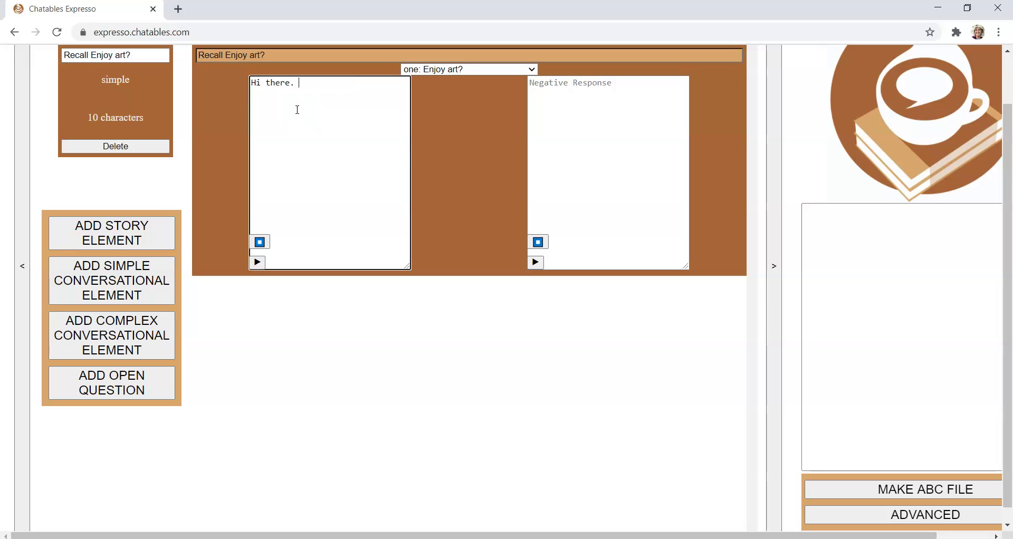
{"action": "type", "text": "Jessica told me that you're a big fan of"}
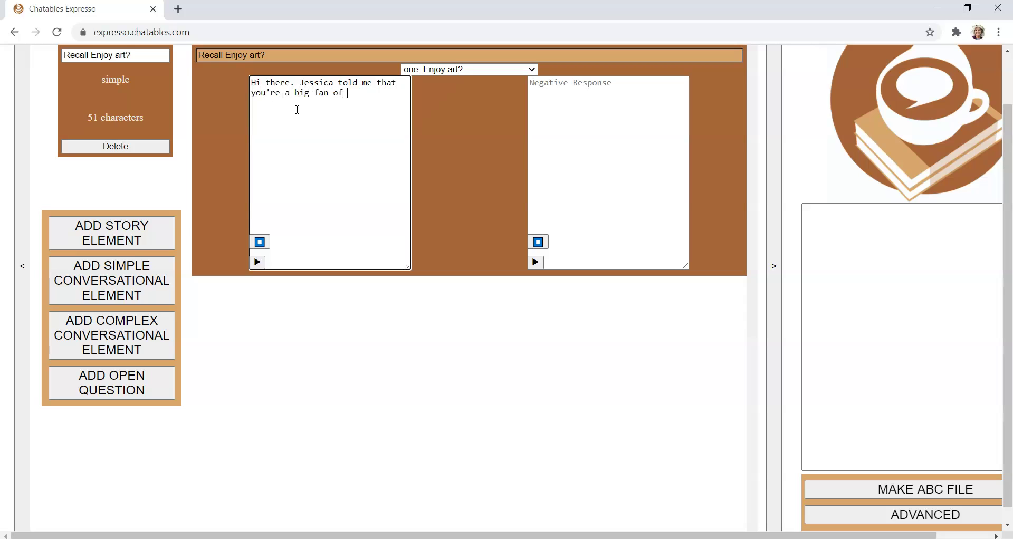
{"action": "type", "text": " modern art. That's really great."}
- Write the negative response greeting, with the lead character's remark "you're not the biggest fan of modern art, so I really appreciate you giving my show a chance."
{"action": "left_click", "coordinate": [548, 111]}
{"action": "type", "text": "Hi there."}
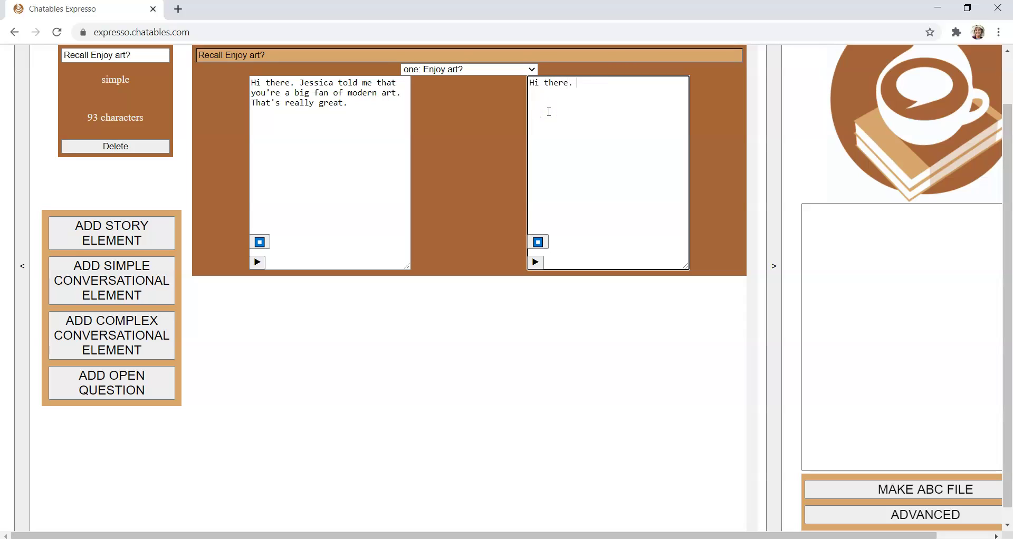
{"action": "type", "text": " Jessica said you're not the"}
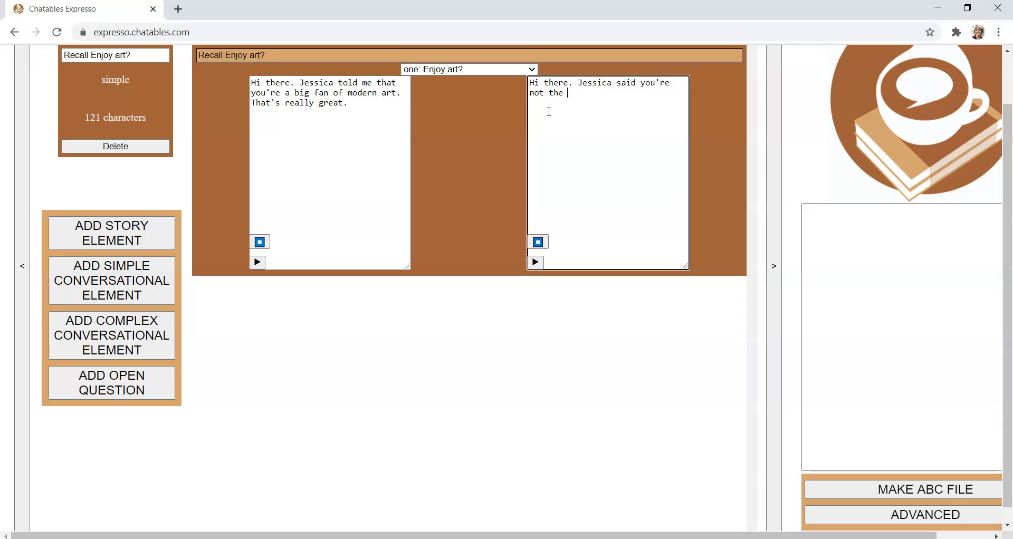
{"action": "type", "text": " biggest fan of modern art"}
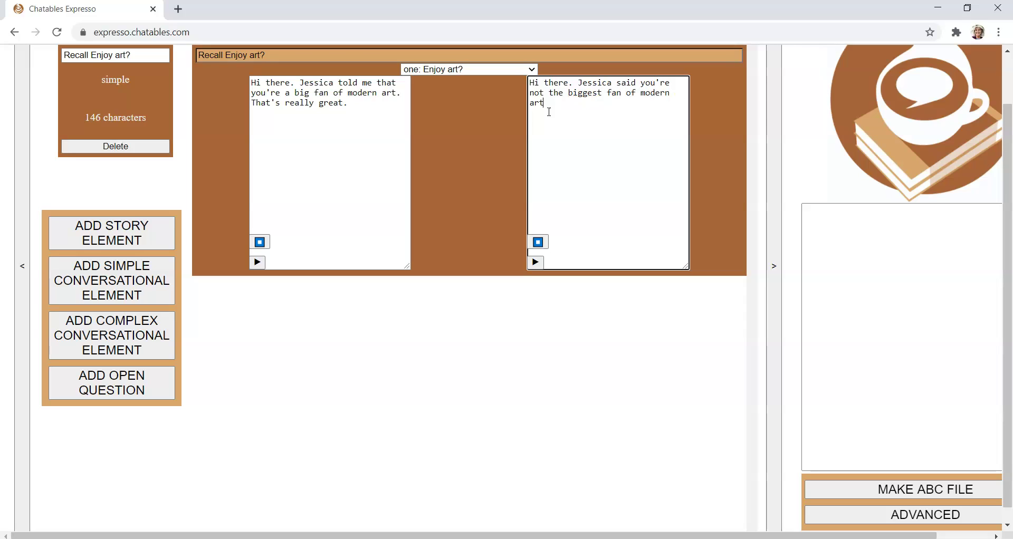
{"action": "type", "text": "so I really appreciate you giving my show a chance."}
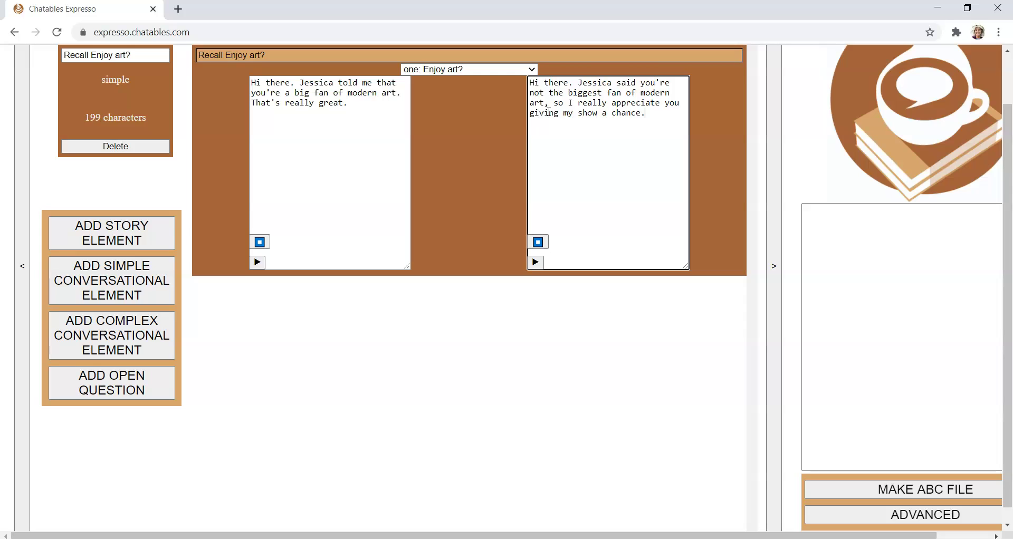
- Add a story element after "Recall Enjoy art?" and play the audio of the affirmative response
{"action": "left_click", "coordinate": [364, 136]}
{"action": "left_click", "coordinate": [125, 235]}
{"action": "left_click", "coordinate": [376, 202]}
{"action": "scroll", "coordinate": [213, 142], "scroll_direction": "up", "scroll_amount": 4}
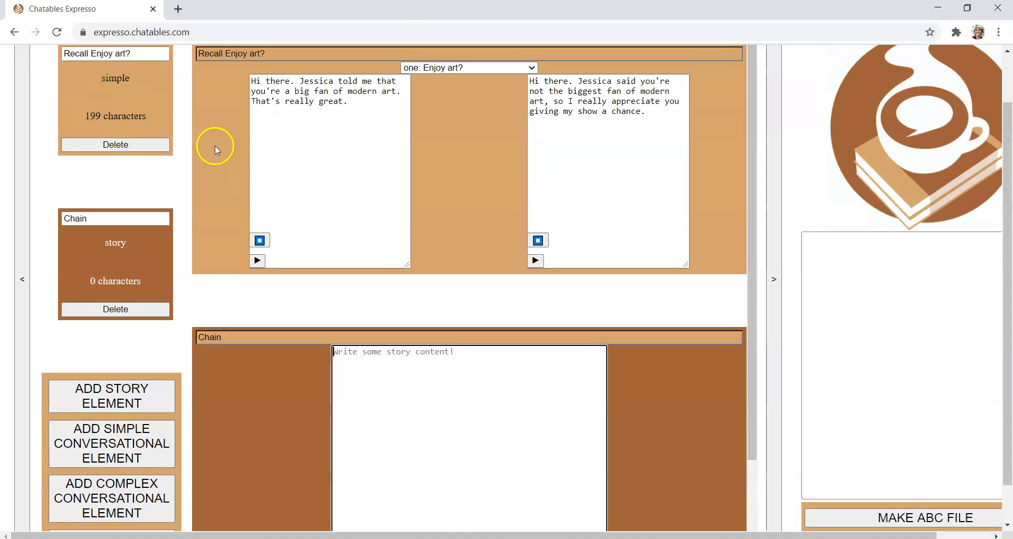
{"action": "scroll", "coordinate": [179, 129], "scroll_direction": "up", "scroll_amount": 1}
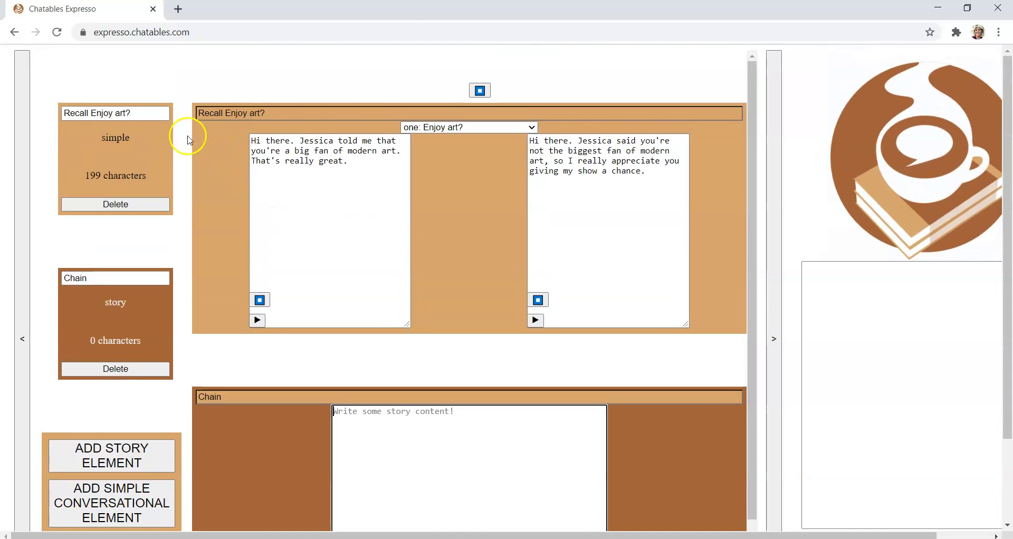
{"action": "left_click", "coordinate": [257, 320]}
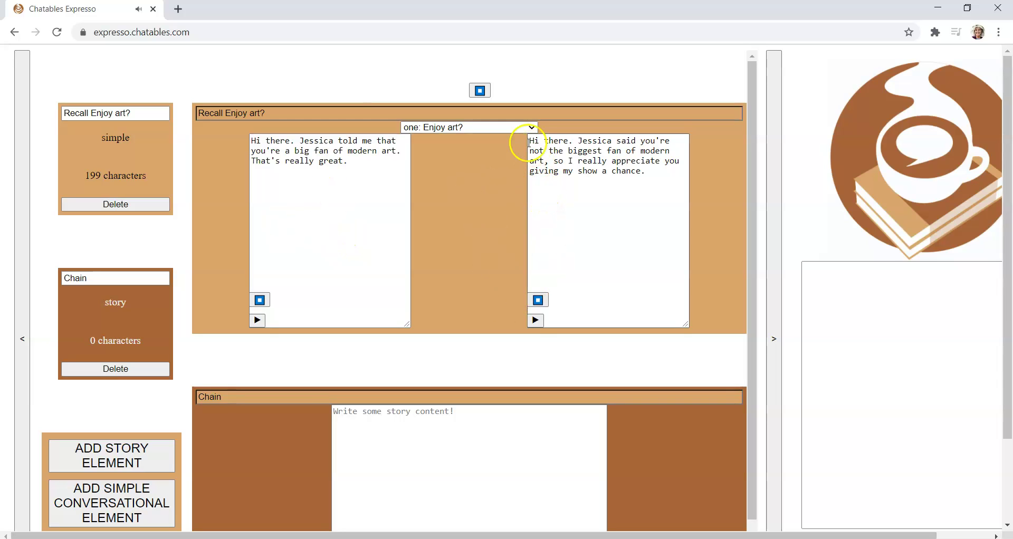
- Duplicate the whole text of the negative response directly after its last sentence
{"action": "left_click_drag", "start_coordinate": [648, 173], "coordinate": [530, 132]}
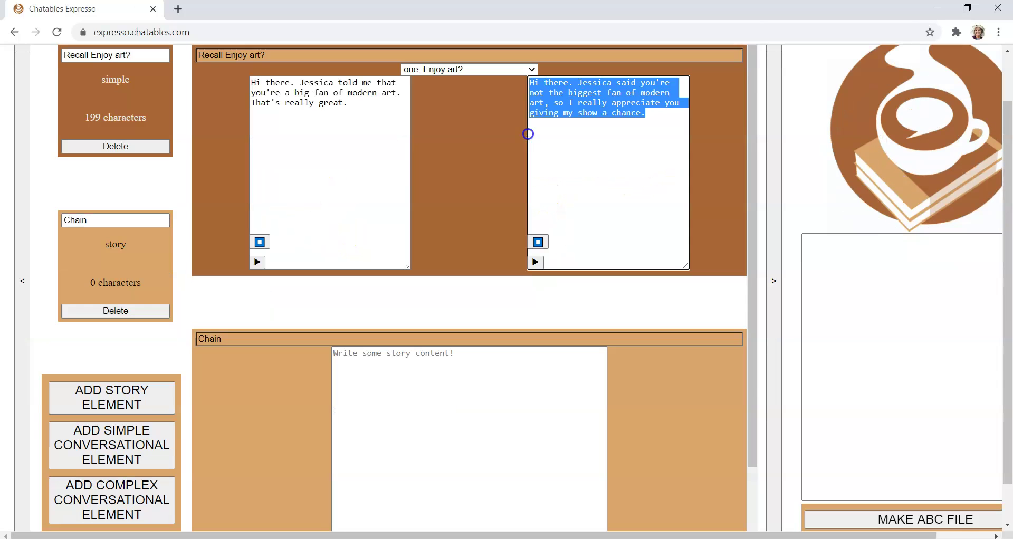
{"action": "key", "text": "ctrl+c"}
{"action": "left_click", "coordinate": [646, 113]}
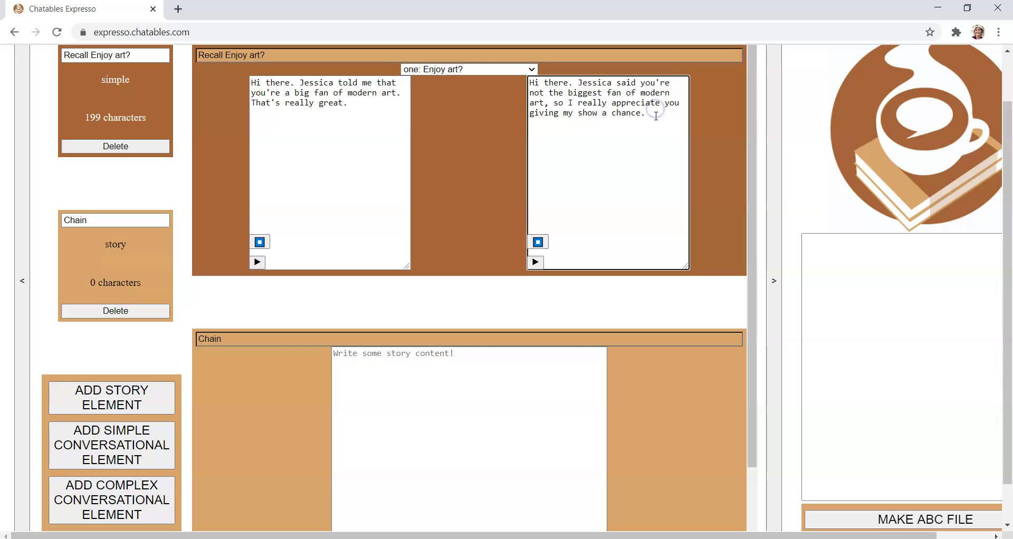
{"action": "key", "text": "ctrl+v"}
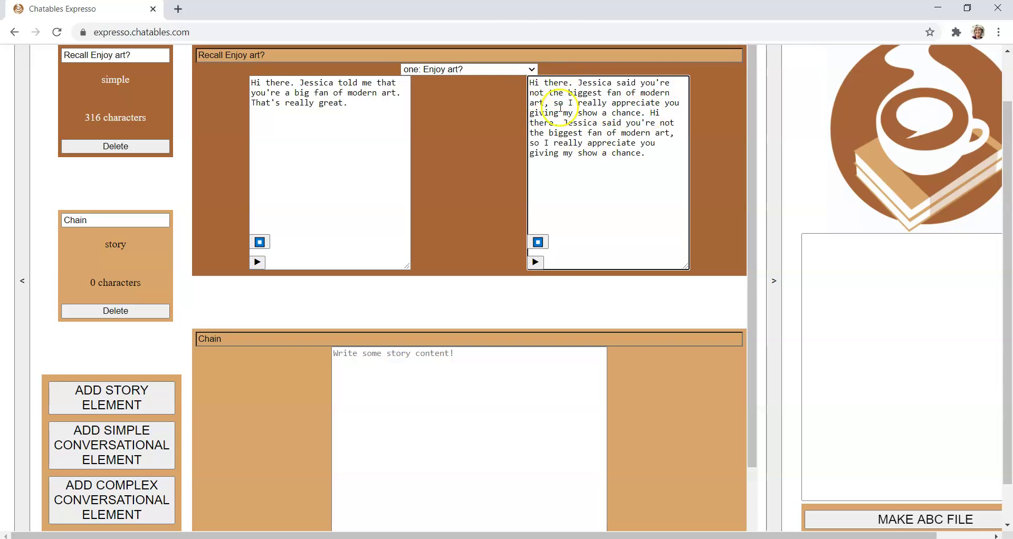
- Play the audio of the negative response and stop it
{"action": "left_click", "coordinate": [538, 265]}
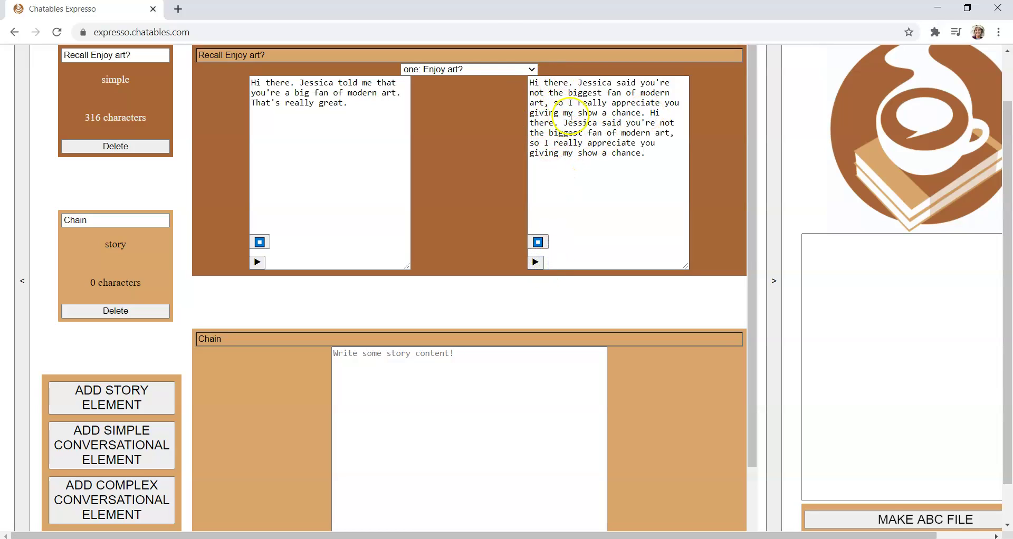
{"action": "left_click", "coordinate": [538, 242]}
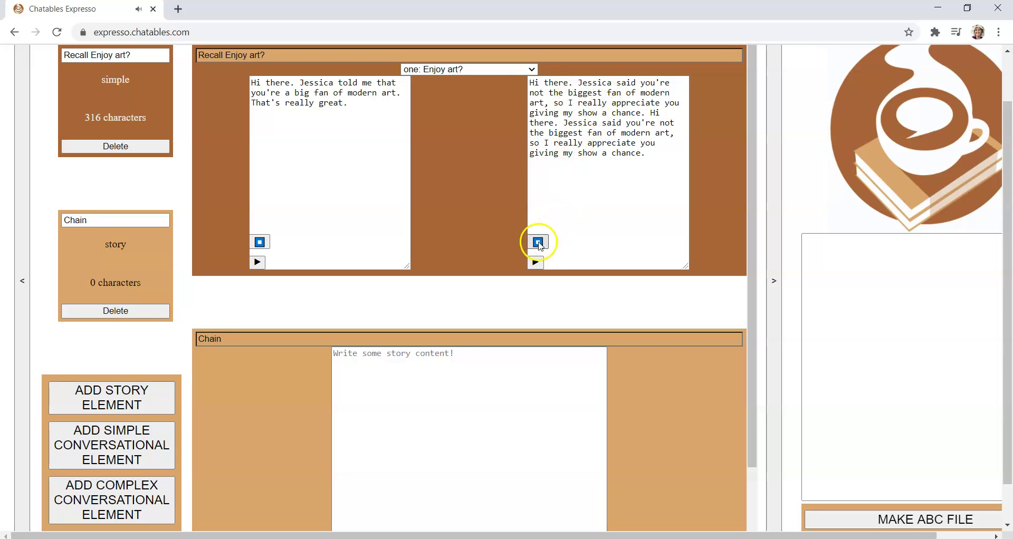
{"action": "left_click", "coordinate": [539, 243]}
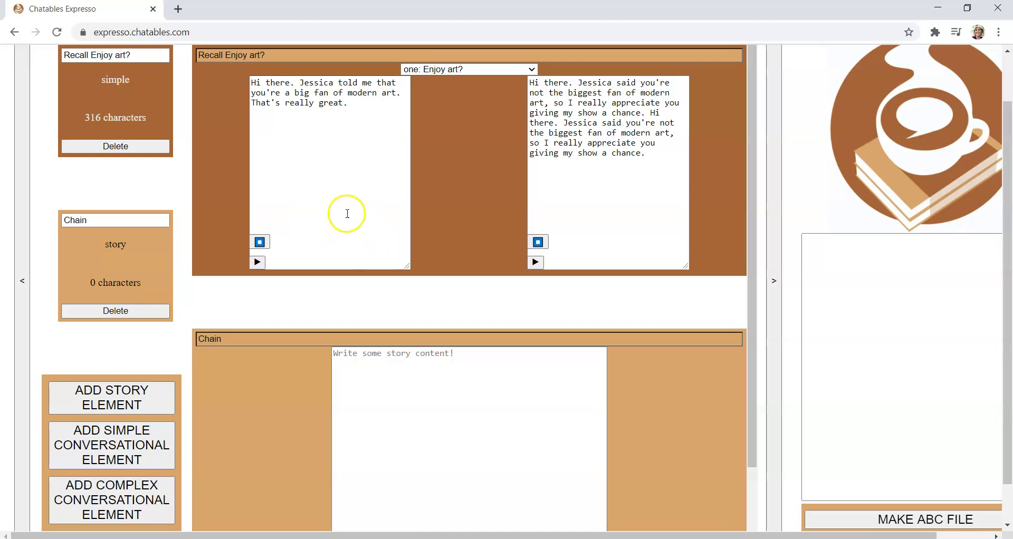
- Expand the story details and download the story as a JSON file
{"action": "left_click", "coordinate": [22, 238]}
{"action": "scroll", "coordinate": [100, 219], "scroll_direction": "up", "scroll_amount": 2}
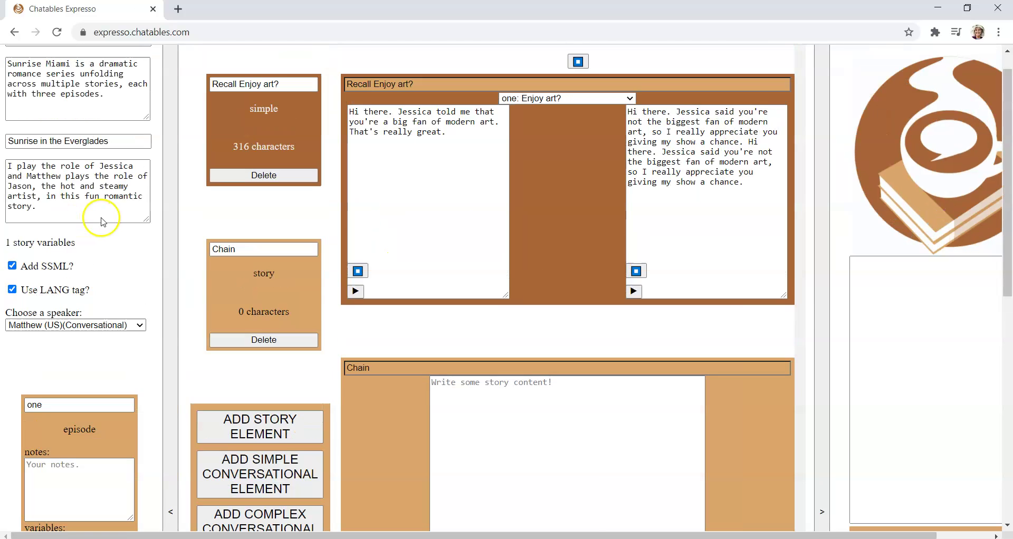
{"action": "scroll", "coordinate": [101, 217], "scroll_direction": "down", "scroll_amount": 9}
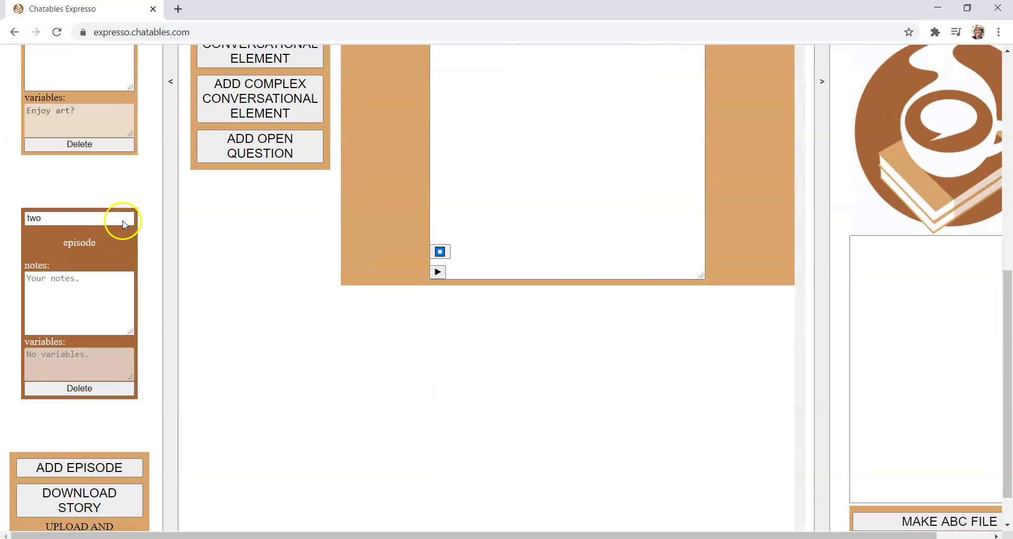
{"action": "scroll", "coordinate": [124, 220], "scroll_direction": "down", "scroll_amount": 1}
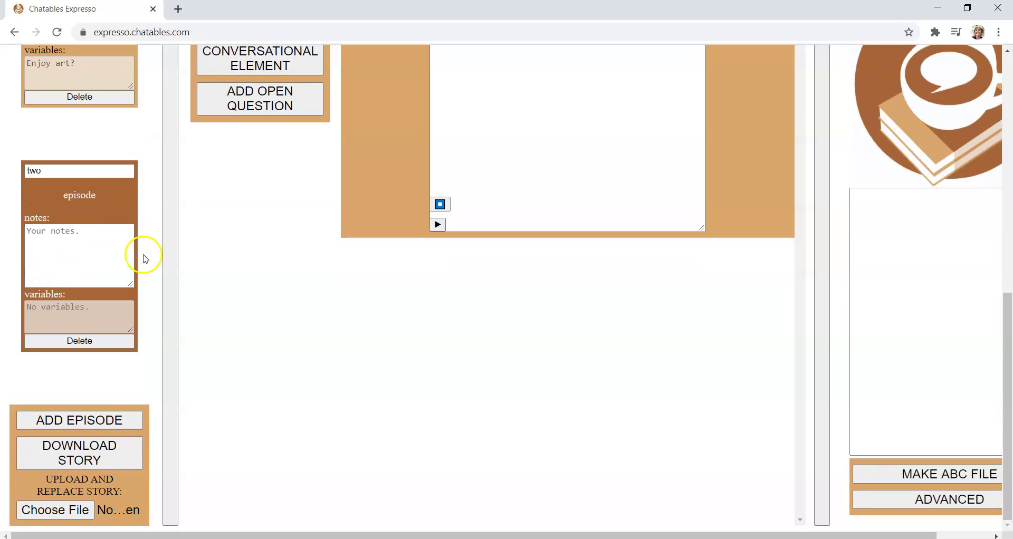
{"action": "left_click", "coordinate": [67, 462]}
{"action": "left_click", "coordinate": [84, 526]}
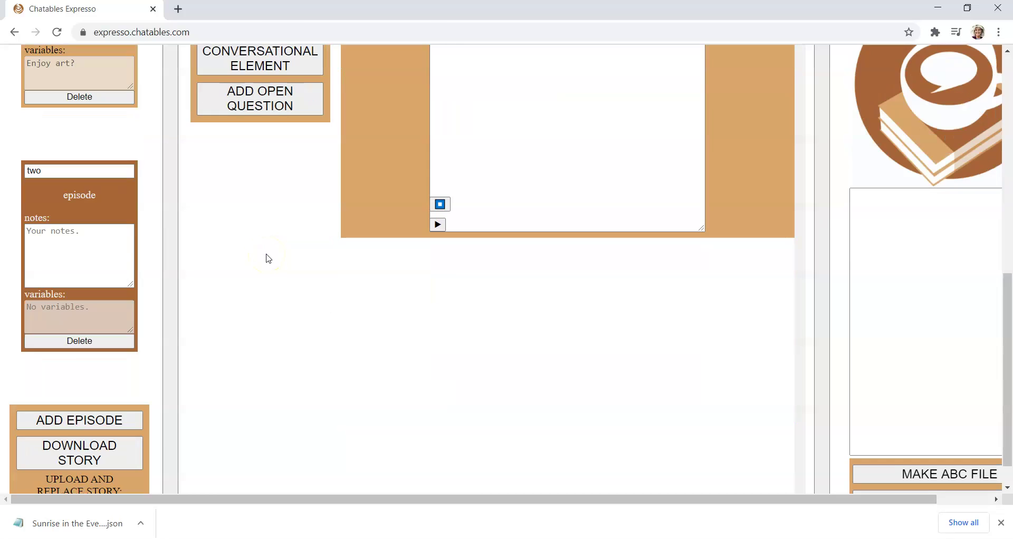
- Examine the story details, the notes and variables of episodes one and two, and the elements of episode two
{"action": "scroll", "coordinate": [143, 275], "scroll_direction": "down", "scroll_amount": 1}
{"action": "scroll", "coordinate": [143, 276], "scroll_direction": "up", "scroll_amount": 4}
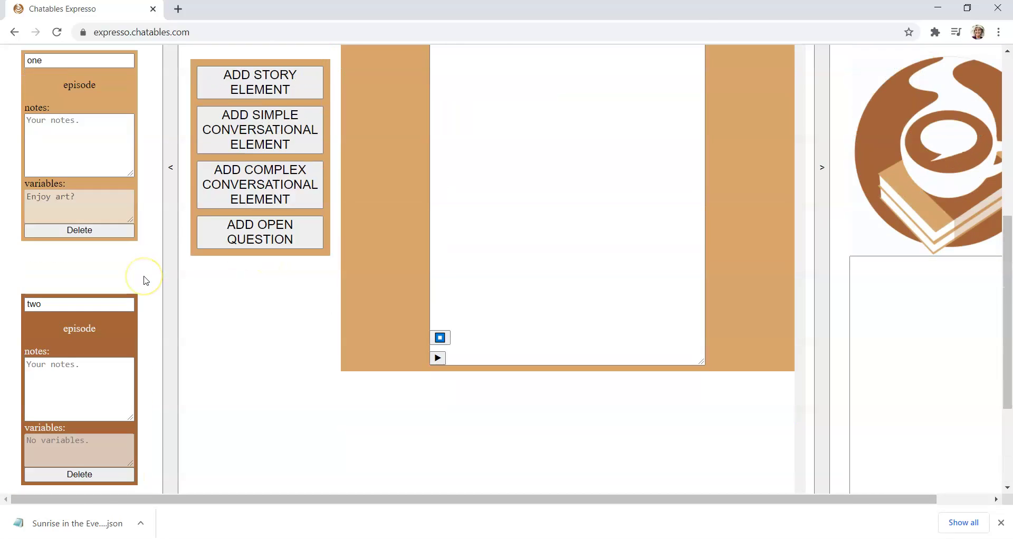
{"action": "scroll", "coordinate": [148, 277], "scroll_direction": "down", "scroll_amount": 3}
{"action": "scroll", "coordinate": [146, 276], "scroll_direction": "up", "scroll_amount": 3}
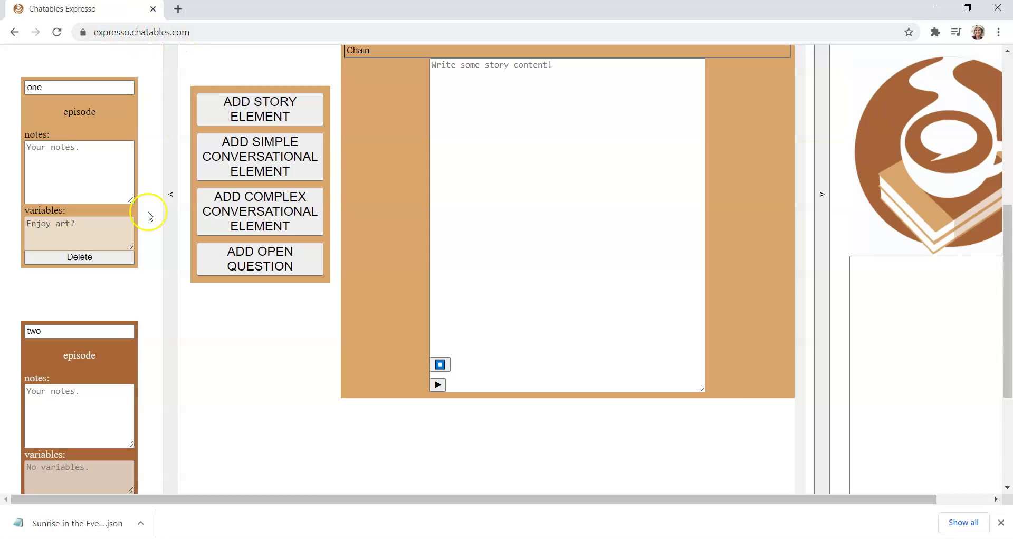
{"action": "scroll", "coordinate": [136, 350], "scroll_direction": "down", "scroll_amount": 4}
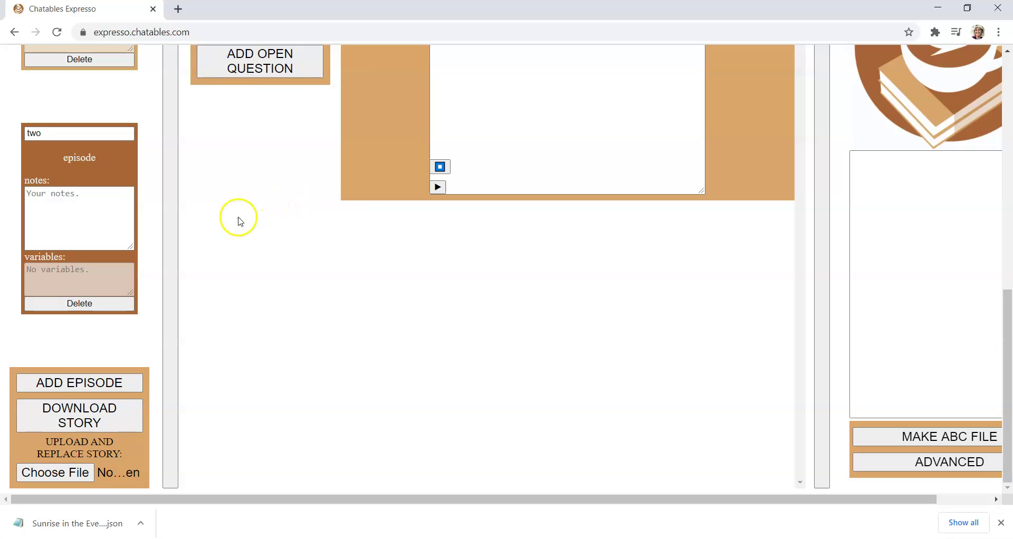
{"action": "scroll", "coordinate": [238, 224], "scroll_direction": "up", "scroll_amount": 8}
{"action": "scroll", "coordinate": [132, 211], "scroll_direction": "up", "scroll_amount": 2}
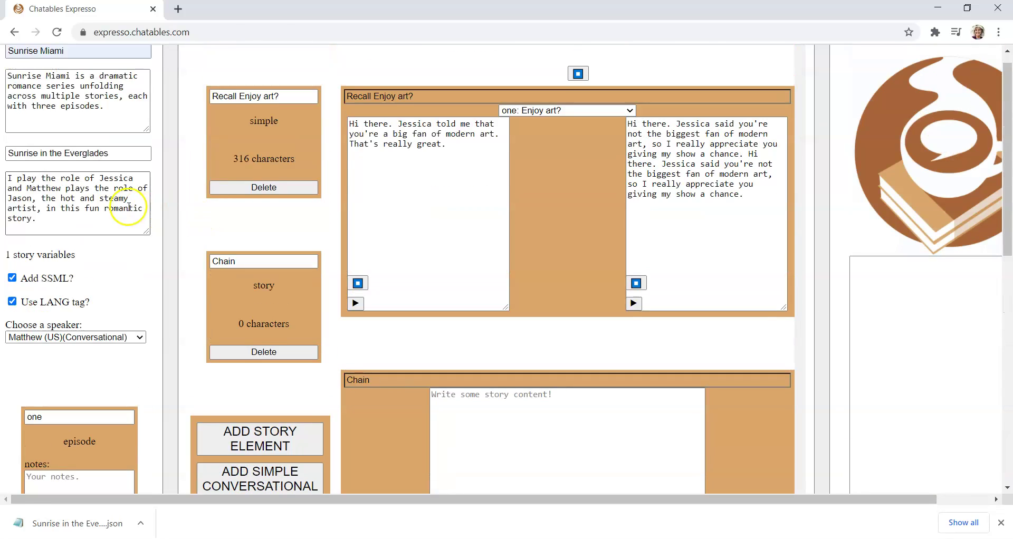
{"action": "scroll", "coordinate": [132, 211], "scroll_direction": "down", "scroll_amount": 10}
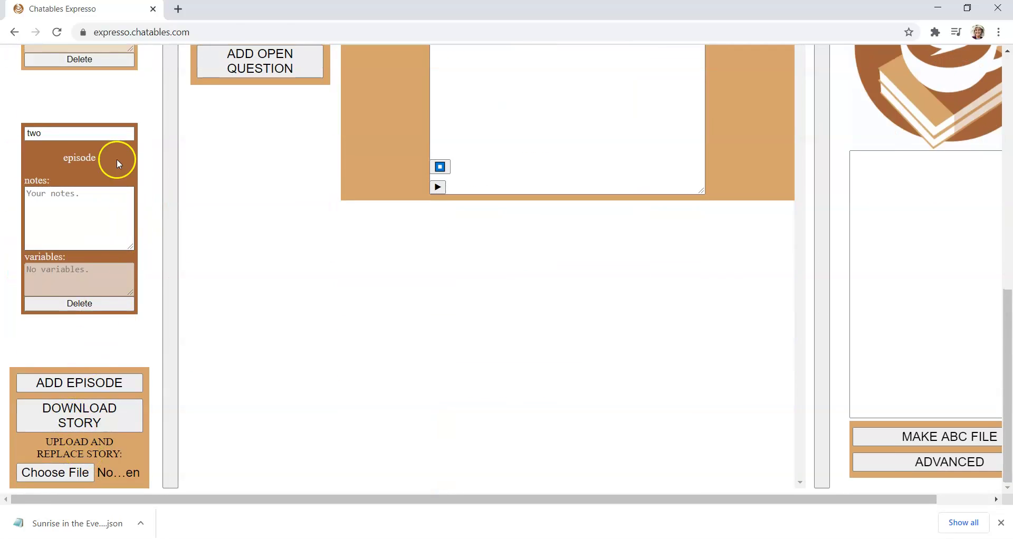
{"action": "scroll", "coordinate": [116, 158], "scroll_direction": "up", "scroll_amount": 7}
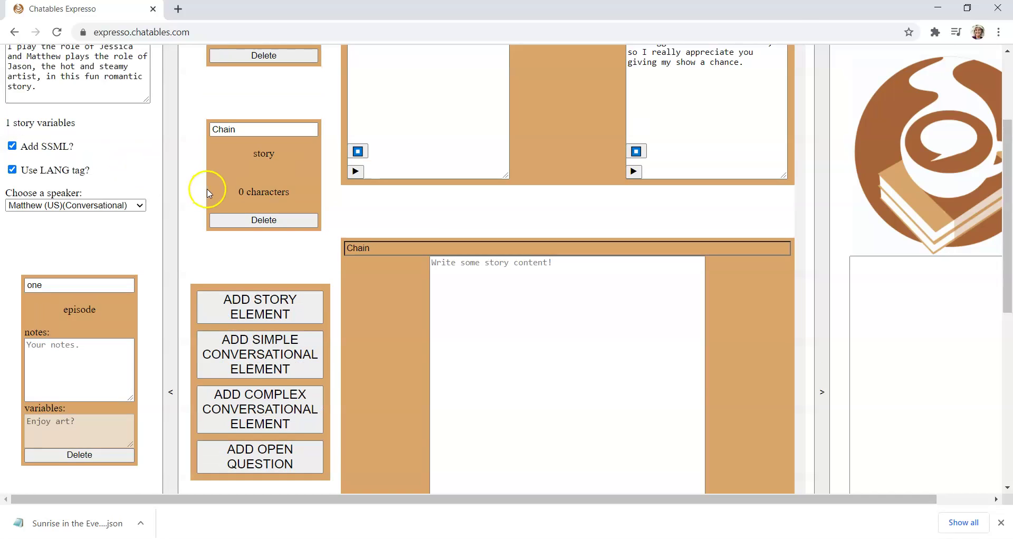
{"action": "scroll", "coordinate": [219, 198], "scroll_direction": "down", "scroll_amount": 2}
{"action": "scroll", "coordinate": [219, 204], "scroll_direction": "up", "scroll_amount": 4}
{"action": "scroll", "coordinate": [197, 203], "scroll_direction": "down", "scroll_amount": 1}
{"action": "scroll", "coordinate": [196, 203], "scroll_direction": "down", "scroll_amount": 5}
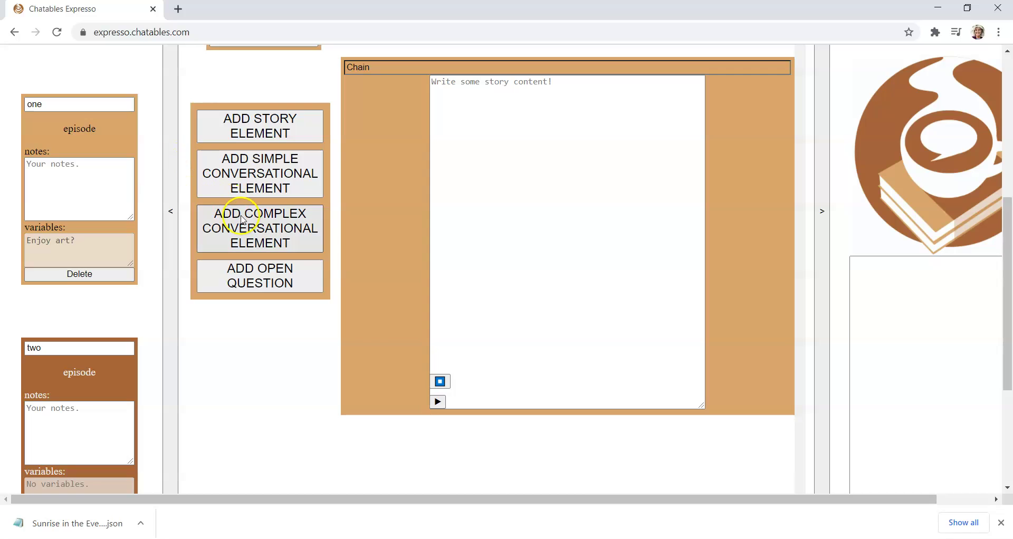
{"action": "scroll", "coordinate": [182, 201], "scroll_direction": "up", "scroll_amount": 5}
{"action": "scroll", "coordinate": [184, 202], "scroll_direction": "up", "scroll_amount": 1}
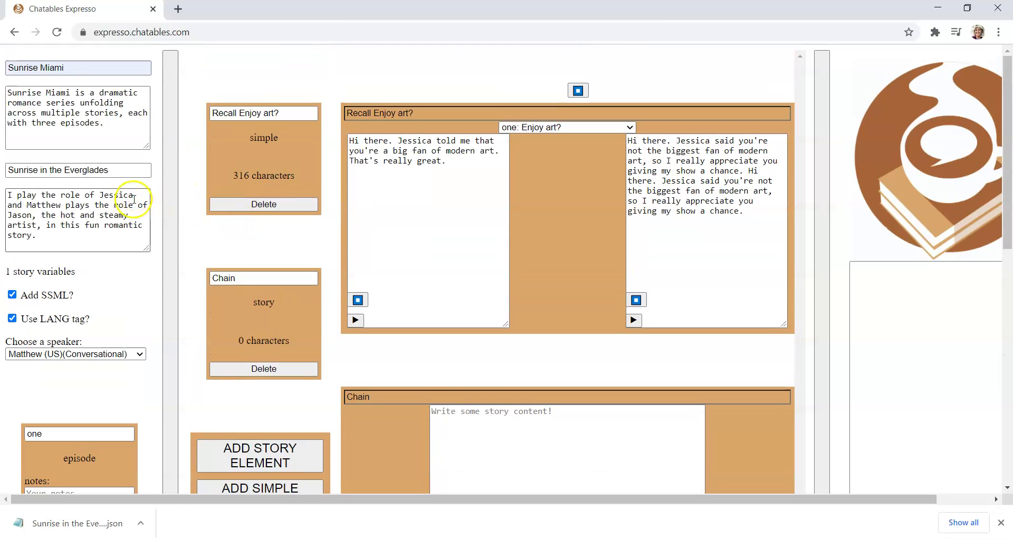
{"action": "scroll", "coordinate": [135, 222], "scroll_direction": "down", "scroll_amount": 10}
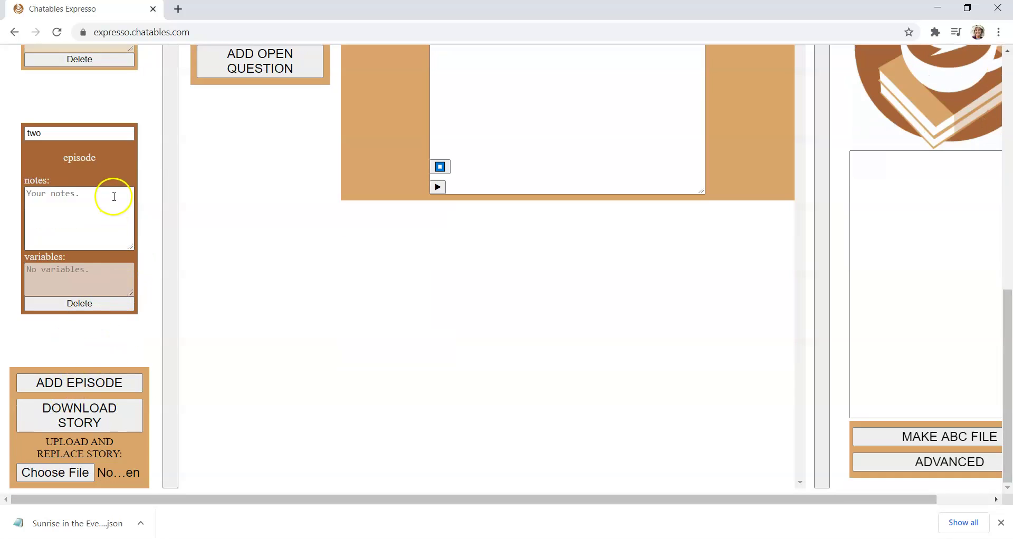
{"action": "scroll", "coordinate": [108, 197], "scroll_direction": "up", "scroll_amount": 10}
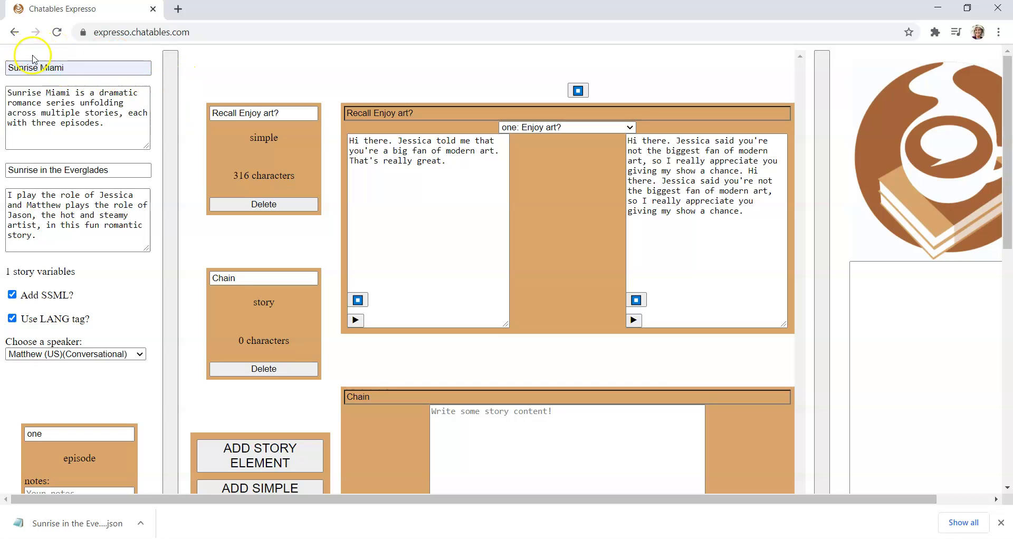
- Collapse the story details and return to episode two's first element
{"action": "scroll", "coordinate": [266, 216], "scroll_direction": "down", "scroll_amount": 6}
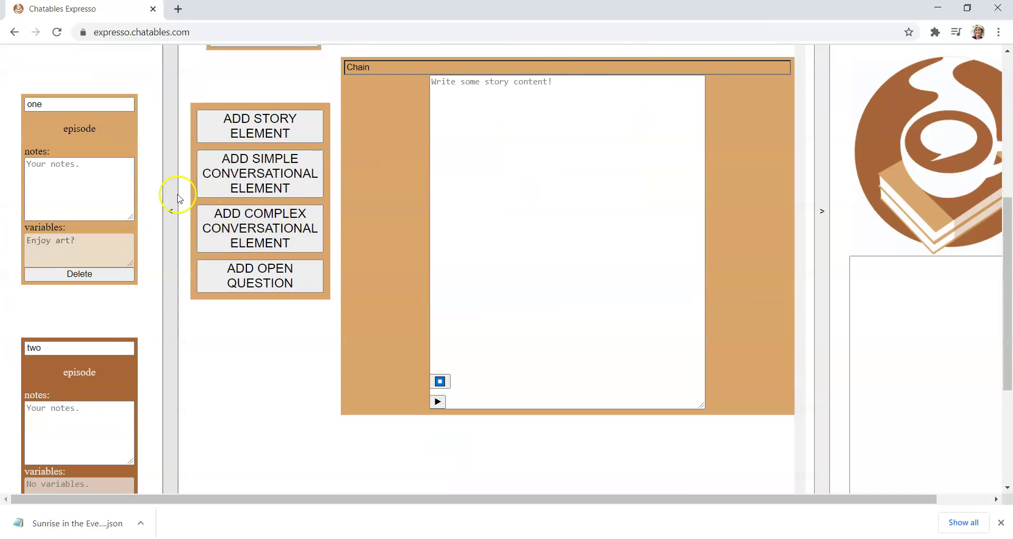
{"action": "left_click", "coordinate": [170, 197]}
{"action": "scroll", "coordinate": [45, 182], "scroll_direction": "up", "scroll_amount": 3}
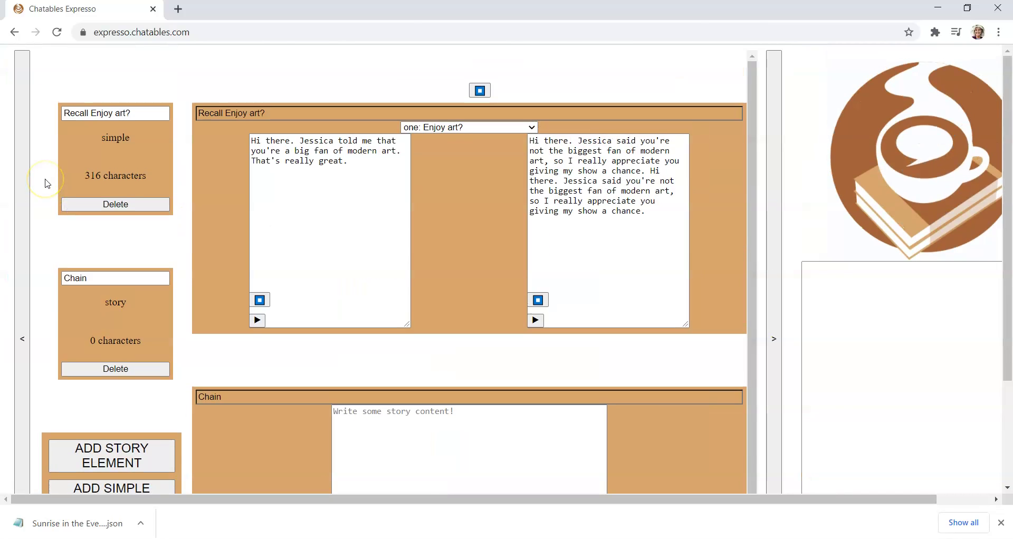
- Expand the story details and open episode one with its story elements
{"action": "left_click", "coordinate": [25, 177]}
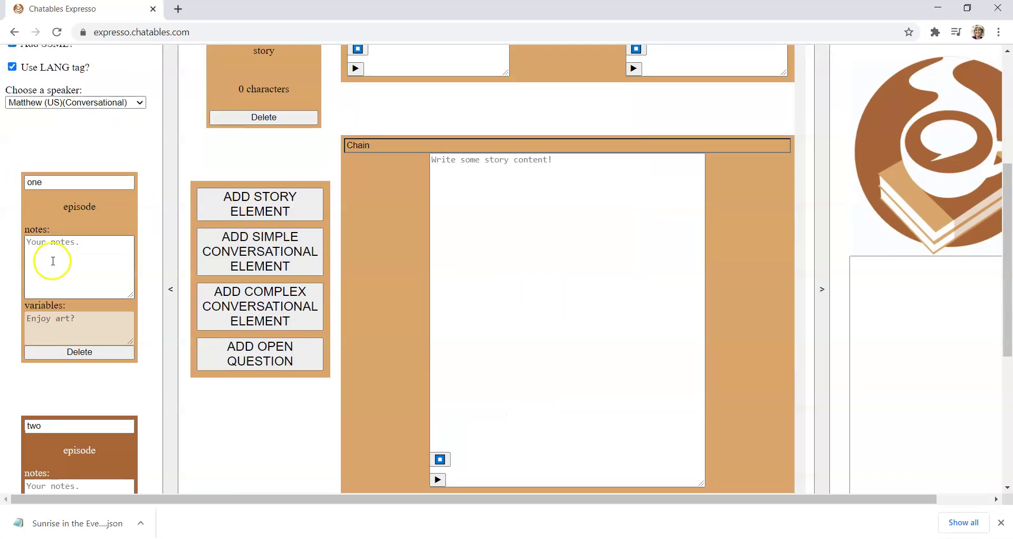
{"action": "scroll", "coordinate": [73, 251], "scroll_direction": "down", "scroll_amount": 3}
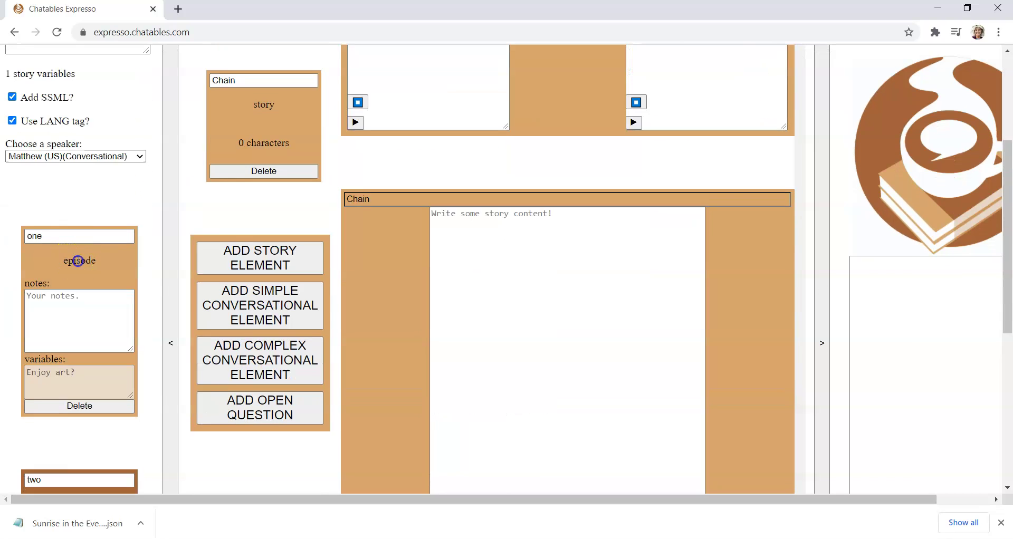
{"action": "left_click", "coordinate": [78, 261]}
{"action": "scroll", "coordinate": [78, 211], "scroll_direction": "up", "scroll_amount": 4}
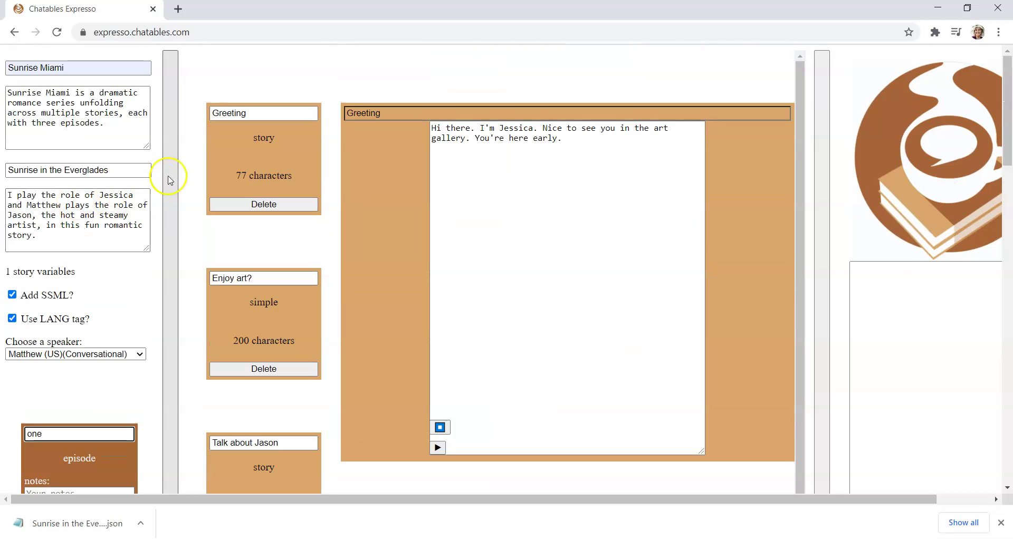
- Examine the sequence of story, simple, open and complex elements in episode one, from the greeting through the recalled art question
{"action": "scroll", "coordinate": [253, 199], "scroll_direction": "down", "scroll_amount": 2}
{"action": "left_click", "coordinate": [265, 200]}
{"action": "scroll", "coordinate": [261, 206], "scroll_direction": "down", "scroll_amount": 4}
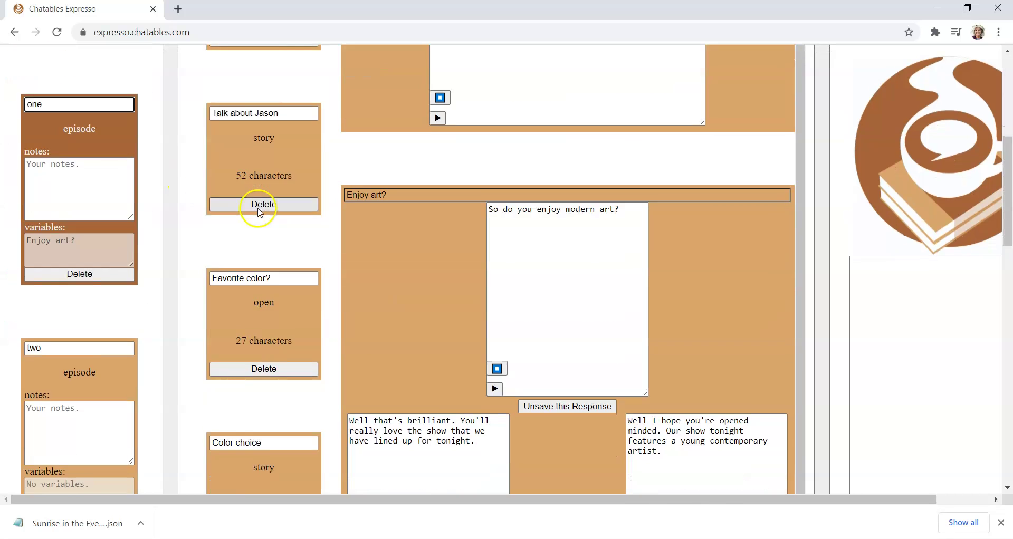
{"action": "left_click", "coordinate": [259, 208]}
{"action": "scroll", "coordinate": [258, 208], "scroll_direction": "down", "scroll_amount": 10}
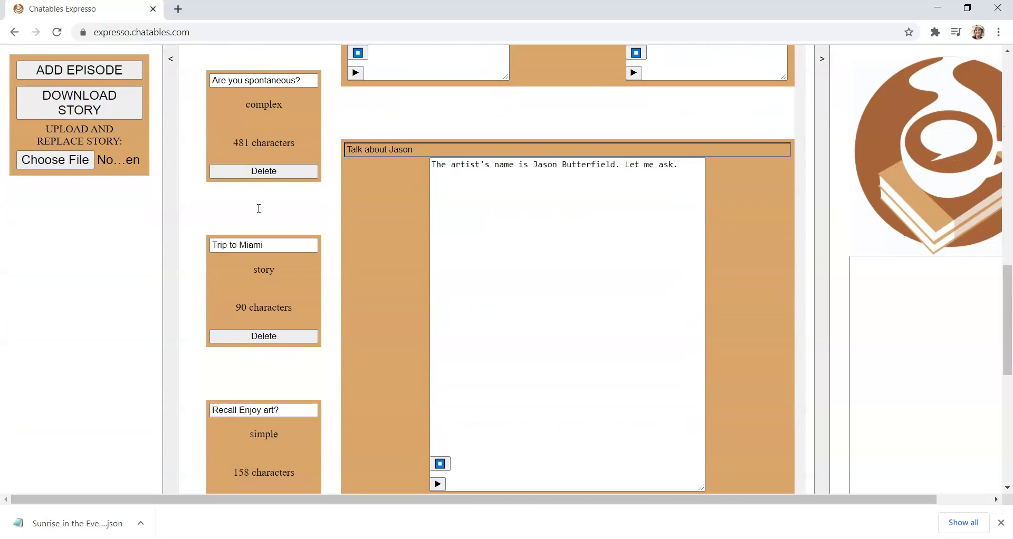
{"action": "scroll", "coordinate": [260, 213], "scroll_direction": "up", "scroll_amount": 3}
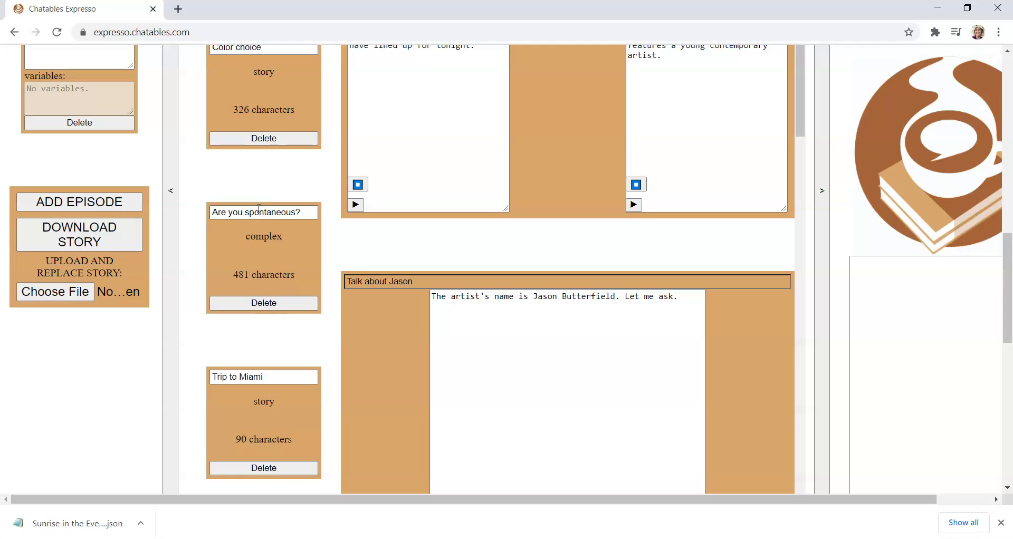
{"action": "left_click", "coordinate": [215, 203]}
{"action": "scroll", "coordinate": [215, 205], "scroll_direction": "up", "scroll_amount": 7}
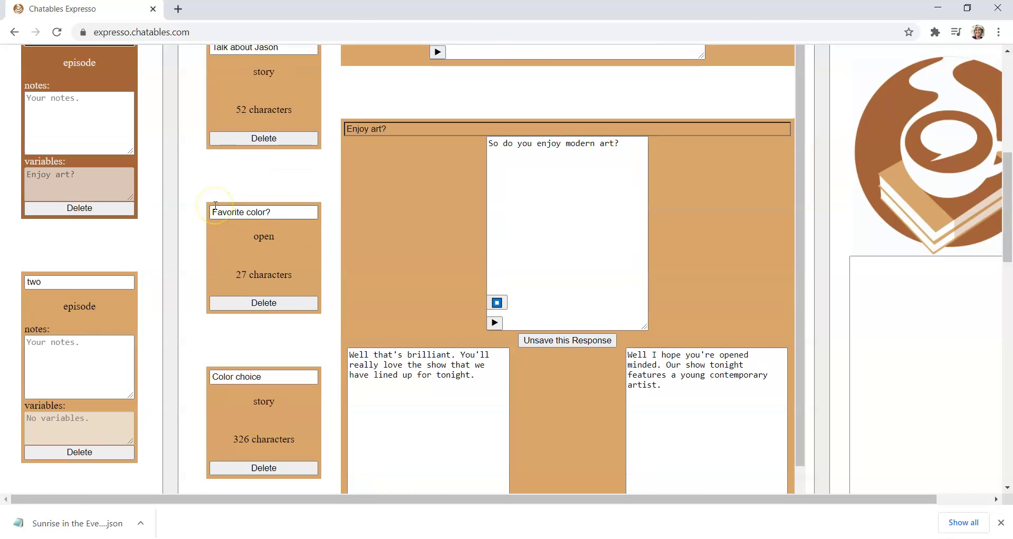